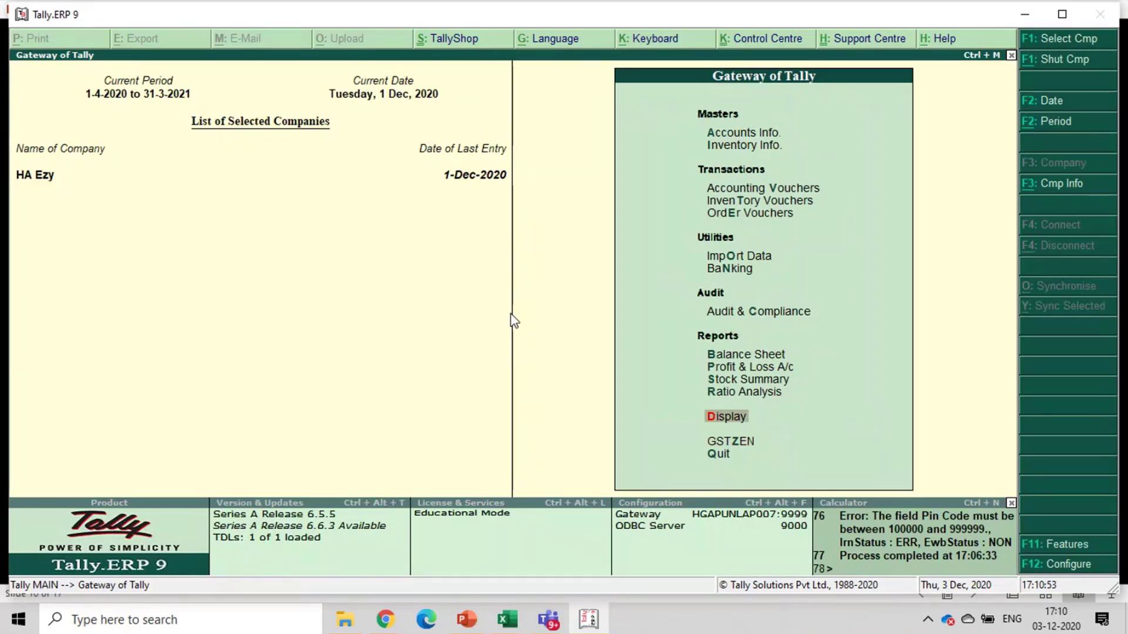
Step: Open a new sales voucher under the accounting vouchers
key(Up)
key(Up)
key(Up)
key(Up)
key(Up)
key(Up)
key(Up)
key(Up)
key(Up)
key(Up)
key(Down)
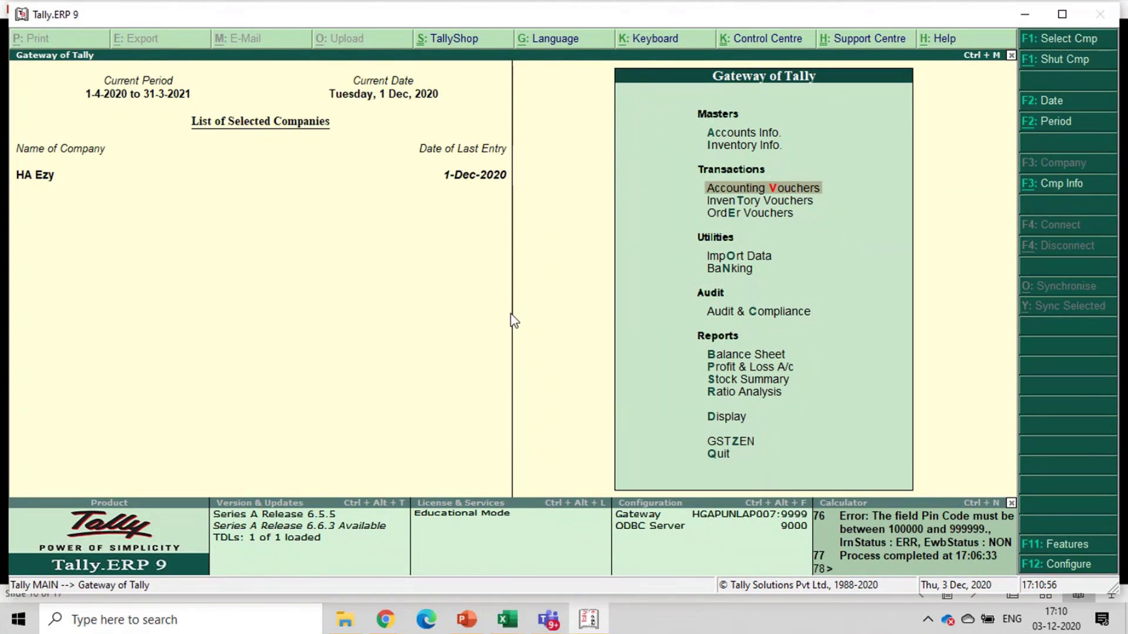
key(Return)
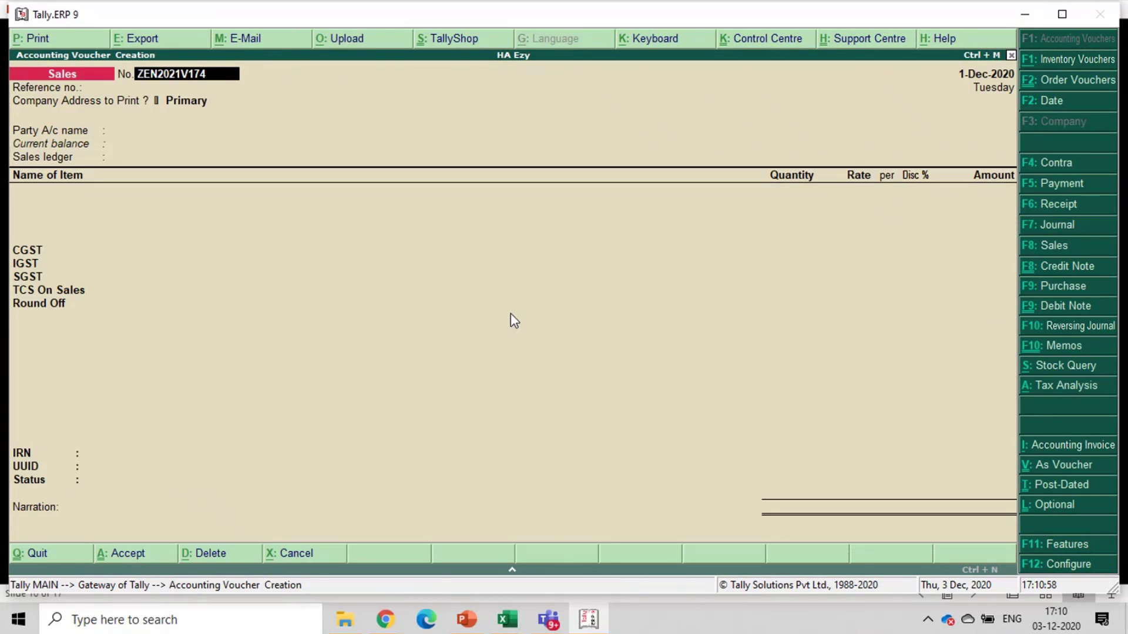
Step: Set the company address to print to Mys Address and accept its mailing details
key(Return)
key(Return)
key(Return)
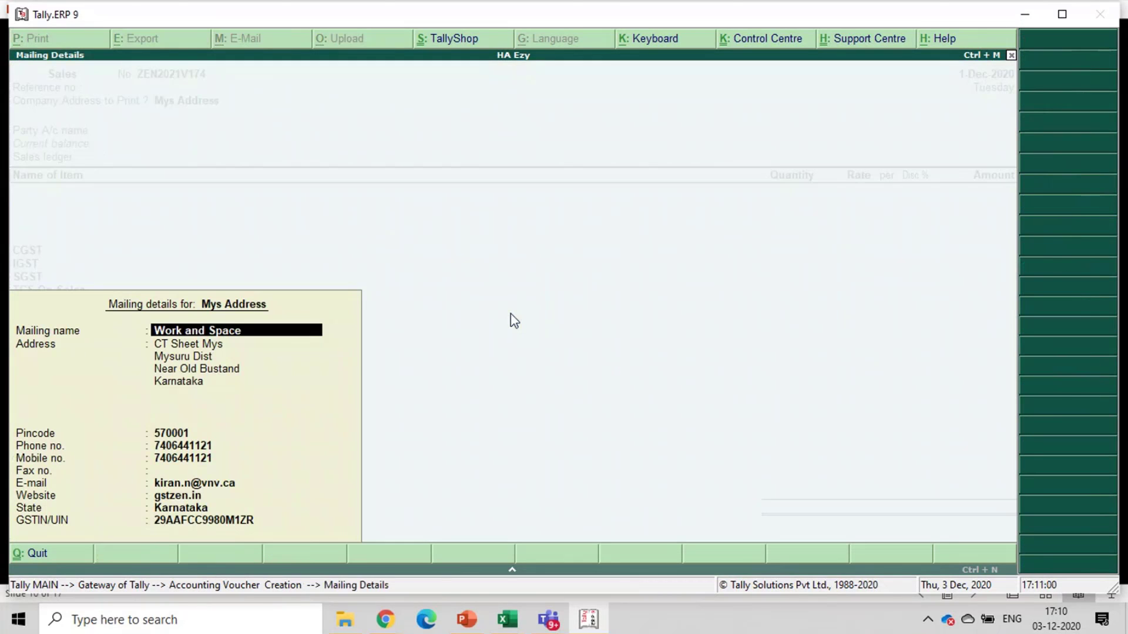
key(Return)
key(ctrl+a)
Step: Choose I Apple Shoe Mart Pvt Ltd as the party account, accept its party details, and set the sales ledger to Sales Local
key(Down)
key(Down)
key(Down)
key(Down)
key(Down)
key(Down)
key(Down)
key(Down)
key(Down)
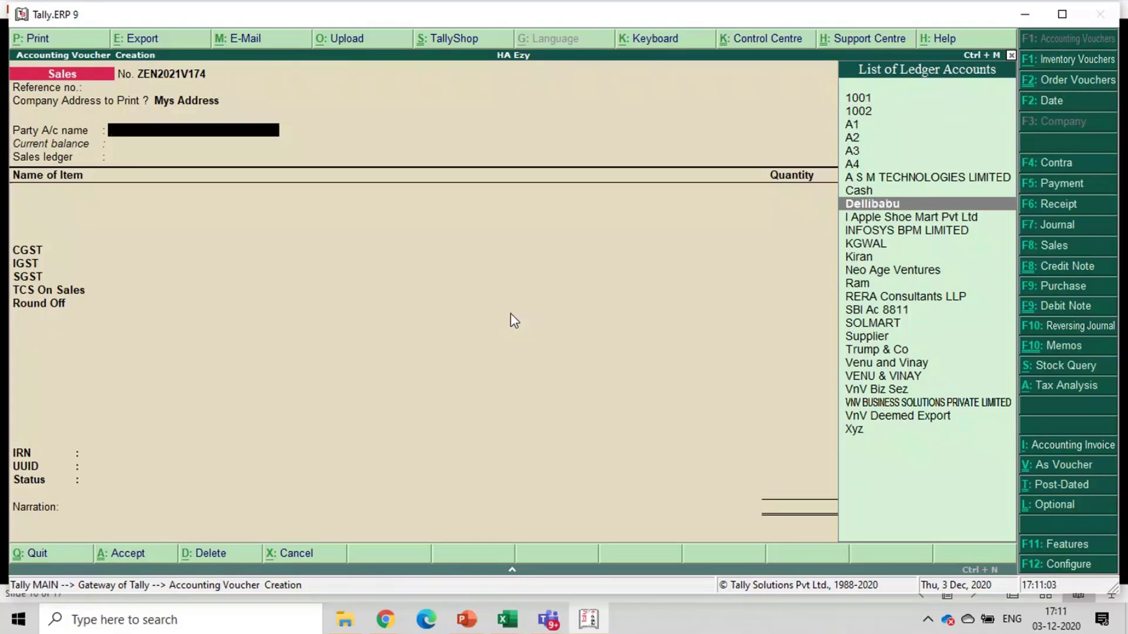
key(Return)
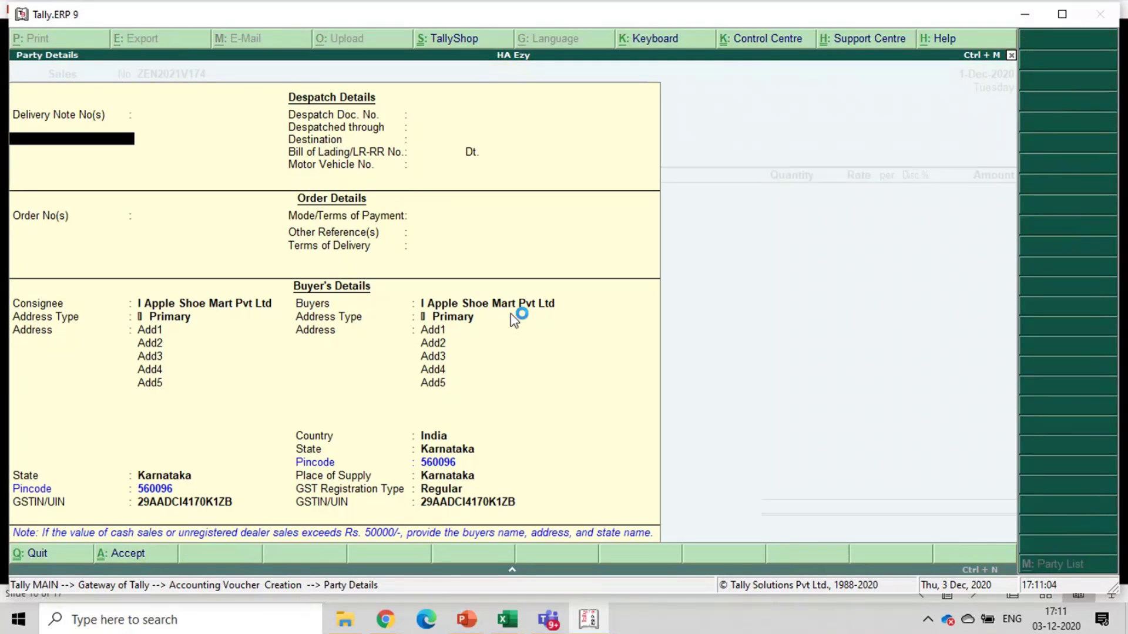
key(ctrl+a)
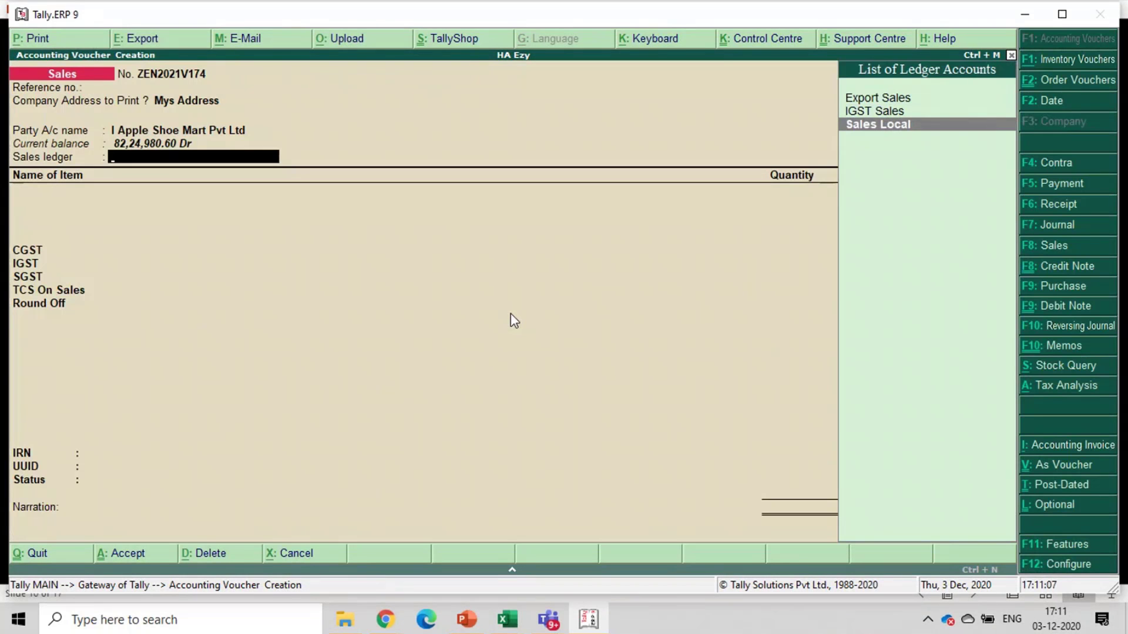
key(Return)
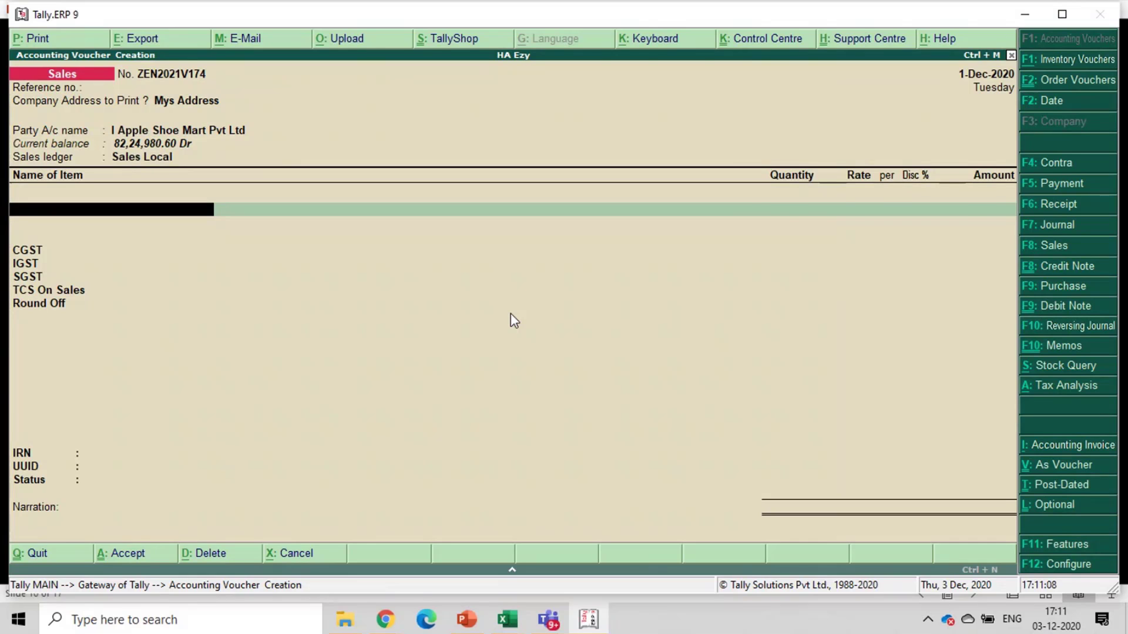
Step: Add the item Cocoa butter, fat and oil with a quantity of 25 nos, keeping its default rate
text(C)
key(Return)
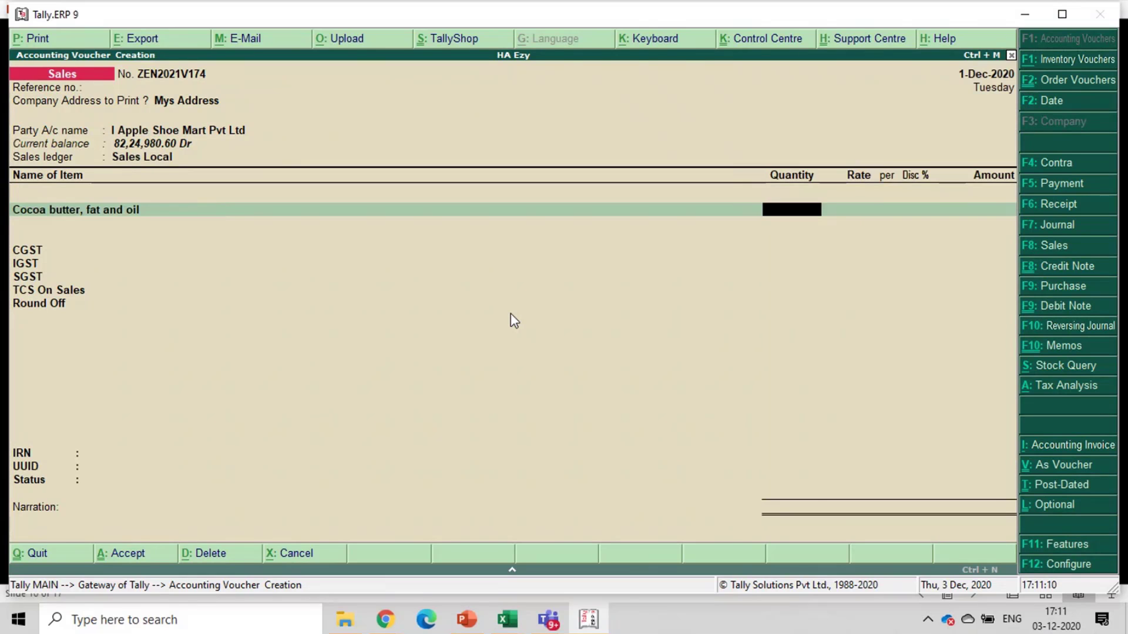
text(25)
key(Return)
key(Return)
key(Return)
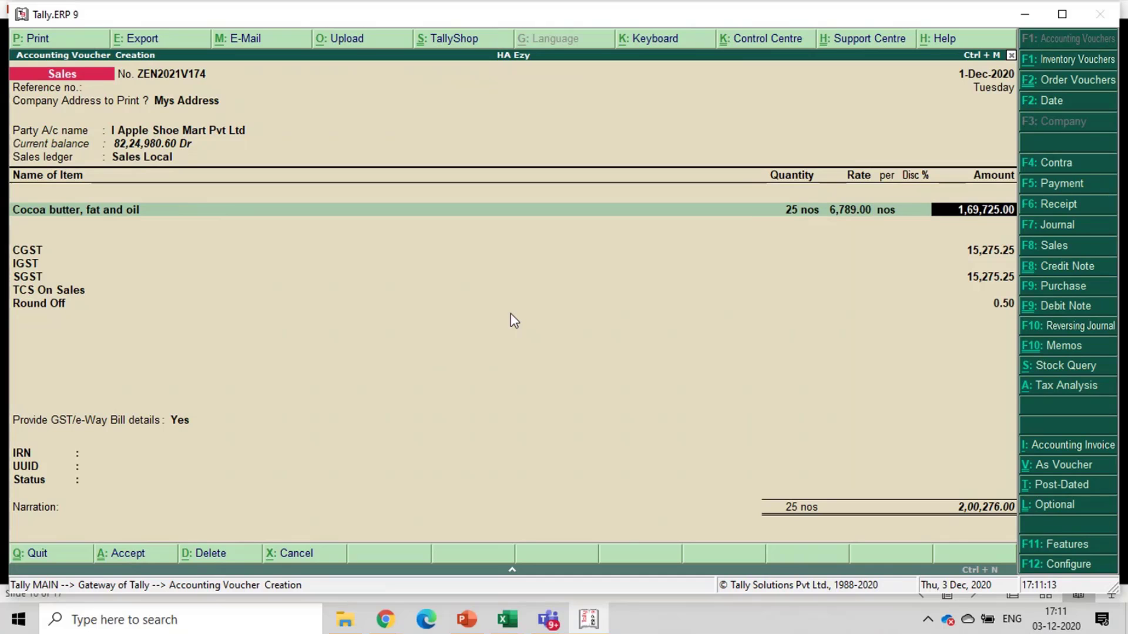
key(Return)
Step: Accept the calculated tax and round-off lines and set Provide GST/e-Way Bill details to No
key(Return)
key(Return)
key(Return)
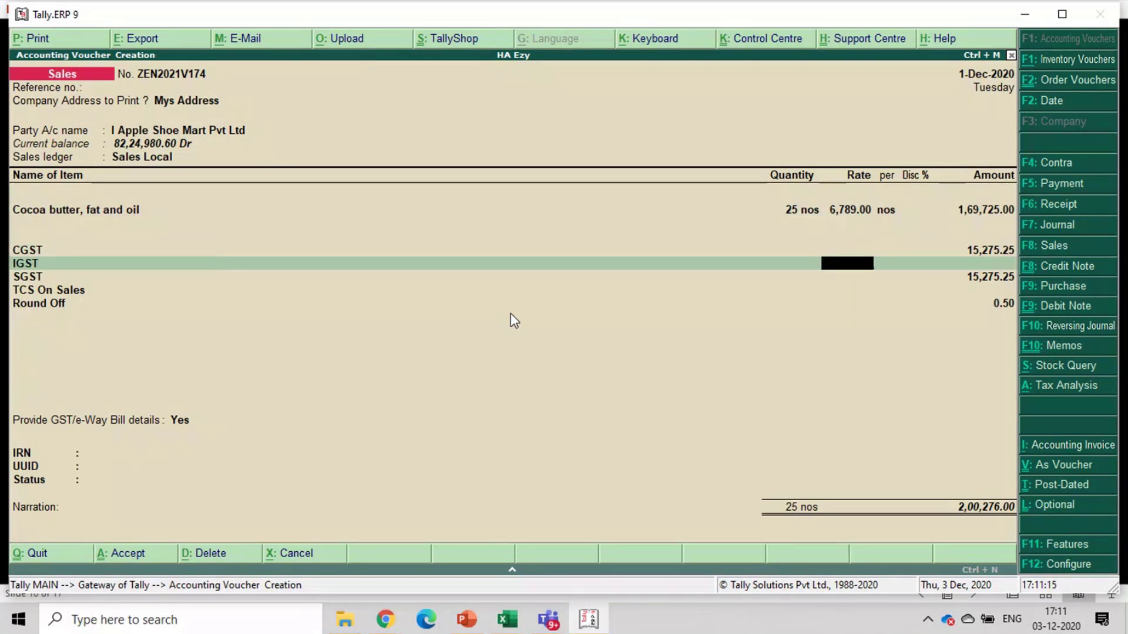
key(Return)
key(Return)
key(Return)
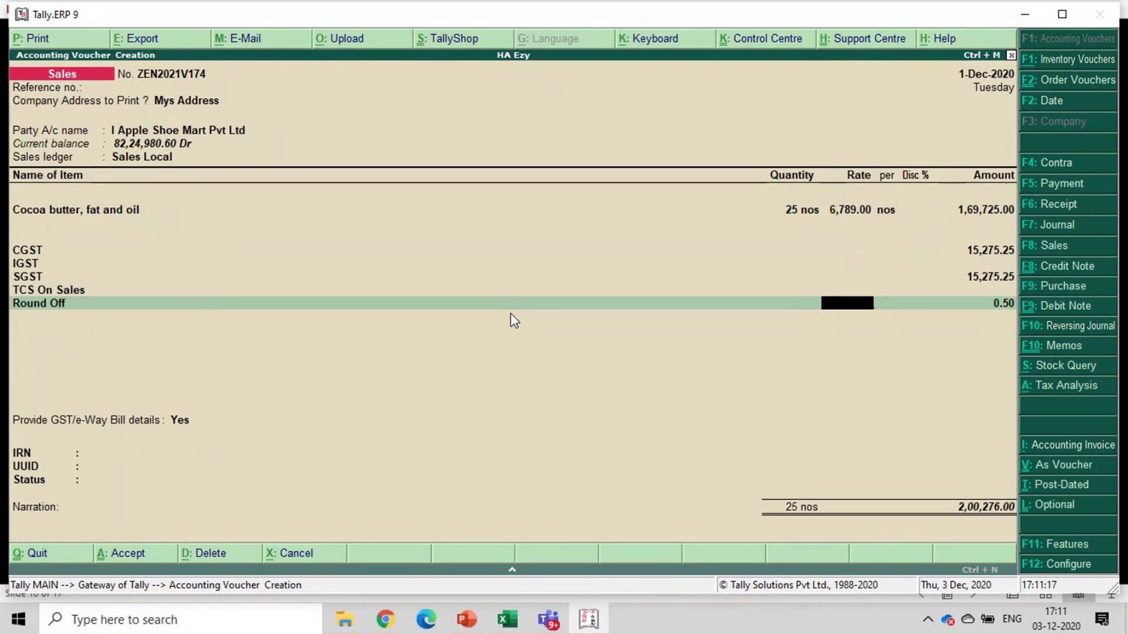
key(Return)
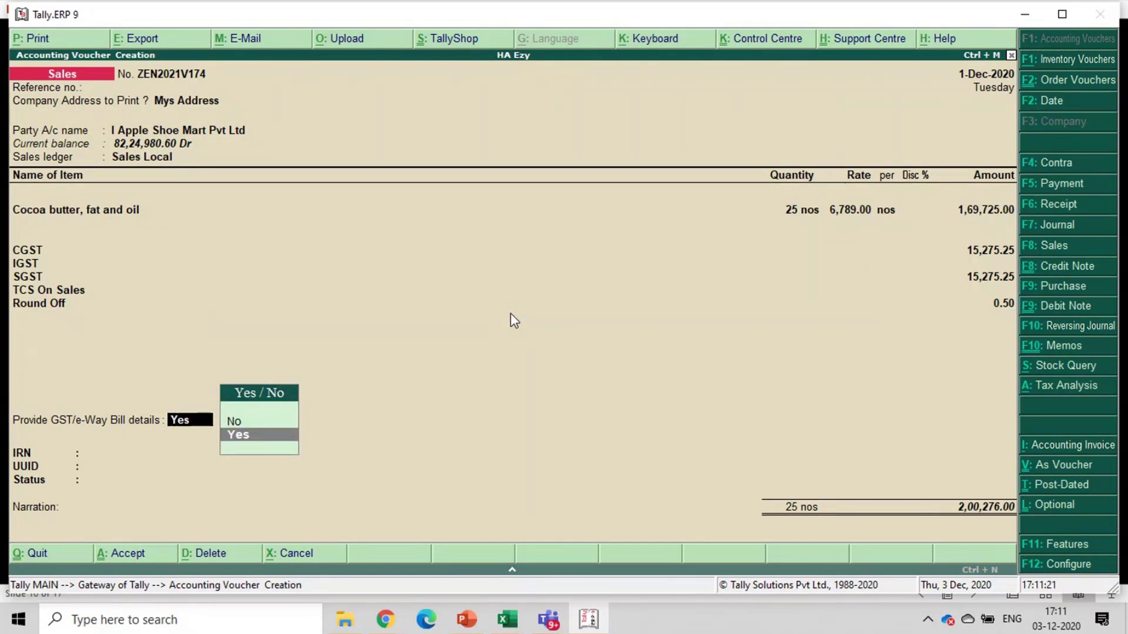
key(Up)
key(Down)
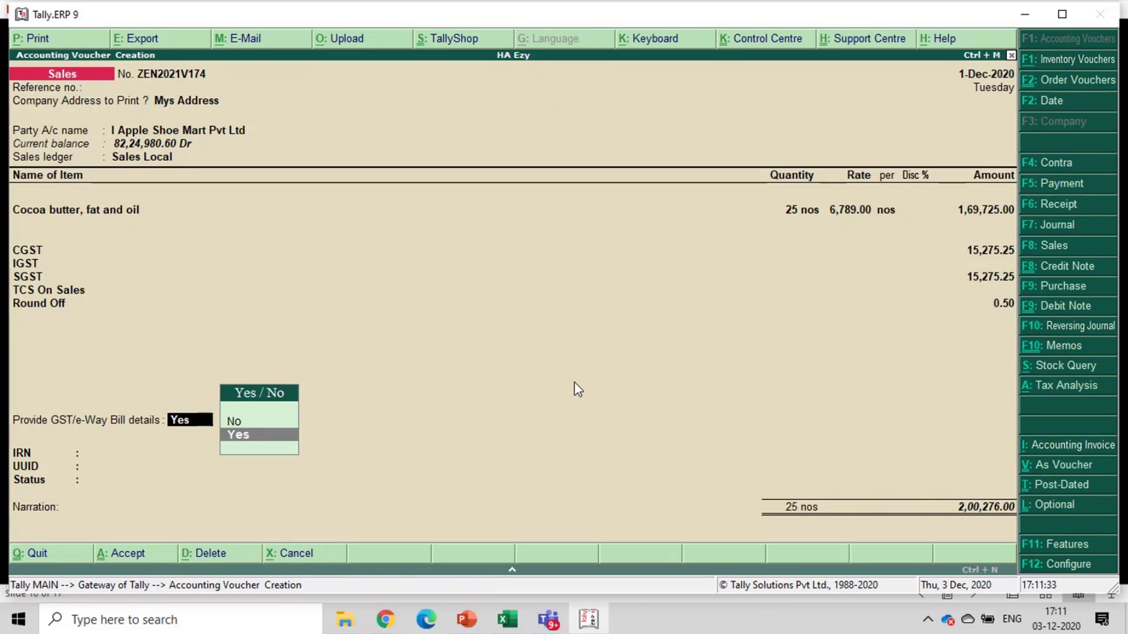
key(Up)
key(Down)
key(Up)
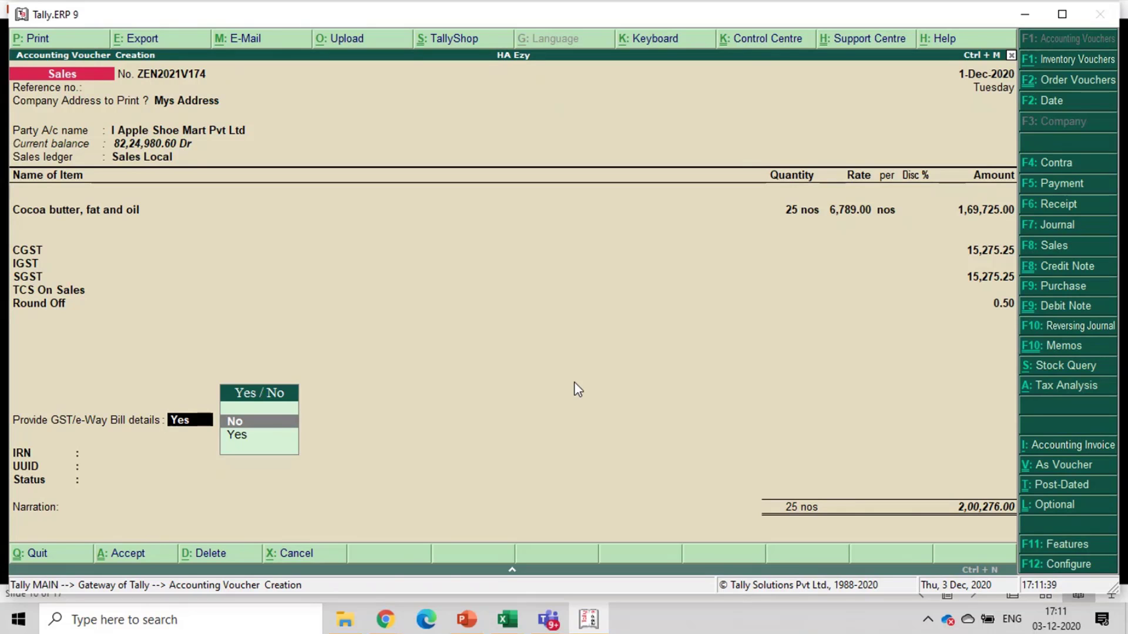
key(Return)
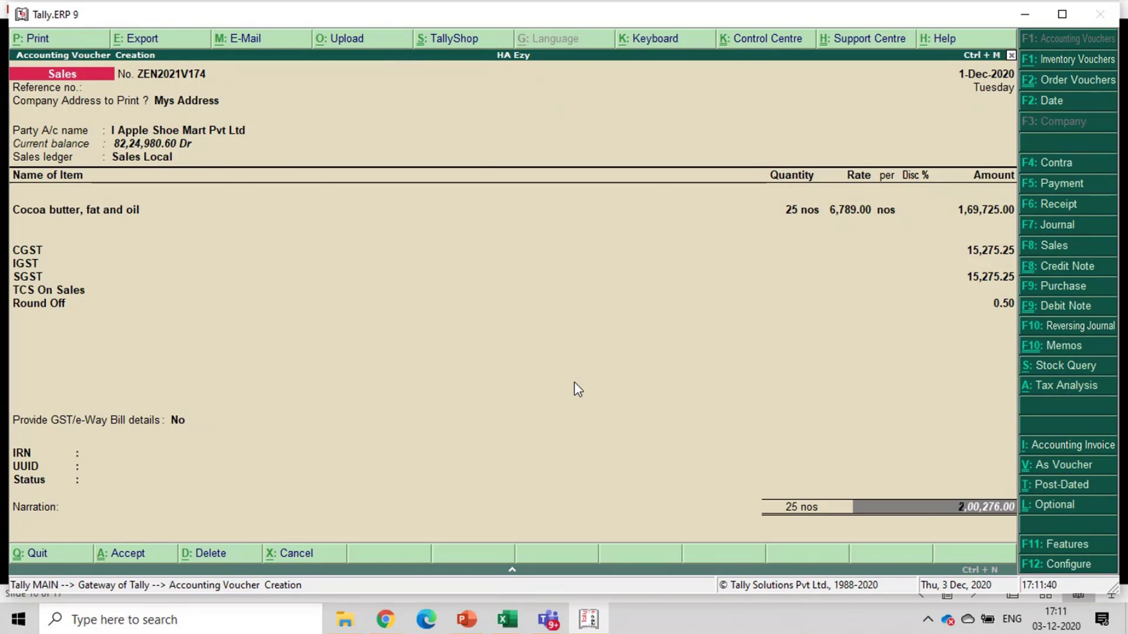
Step: Accept the bill-wise allocation as New Ref, save the sales voucher, and leave voucher creation
key(Return)
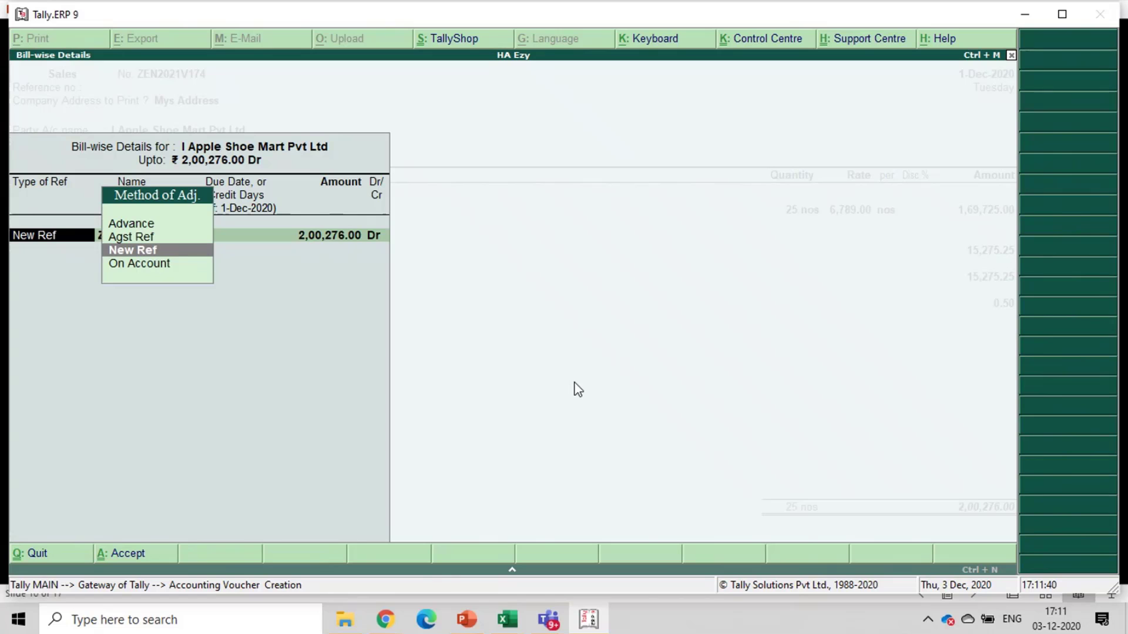
key(ctrl+a)
key(Return)
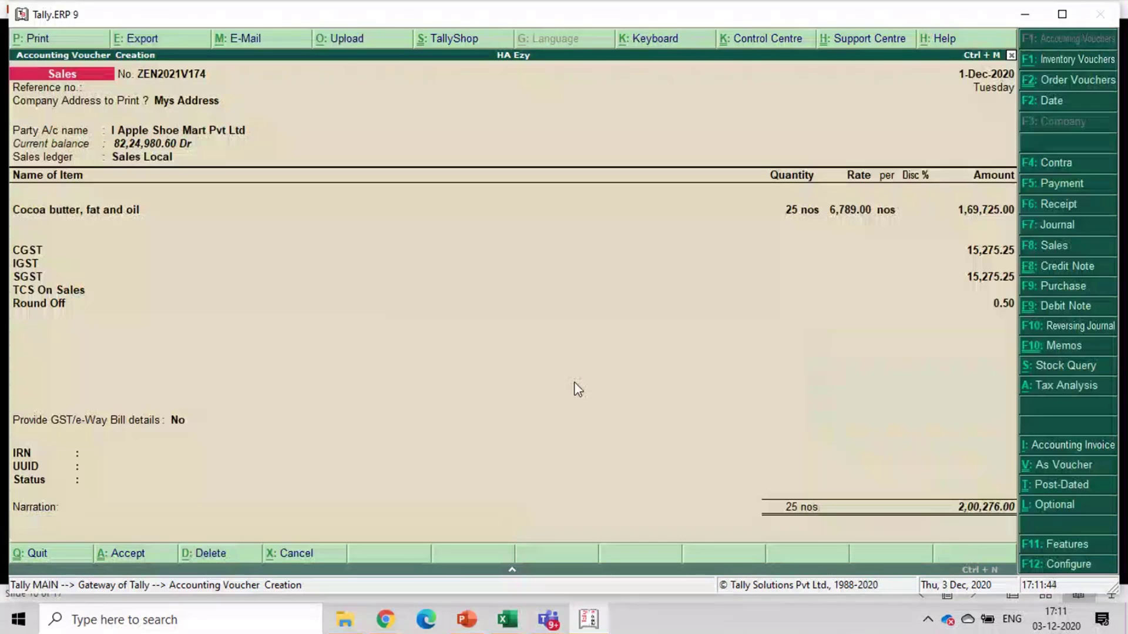
key(Return)
key(Return)
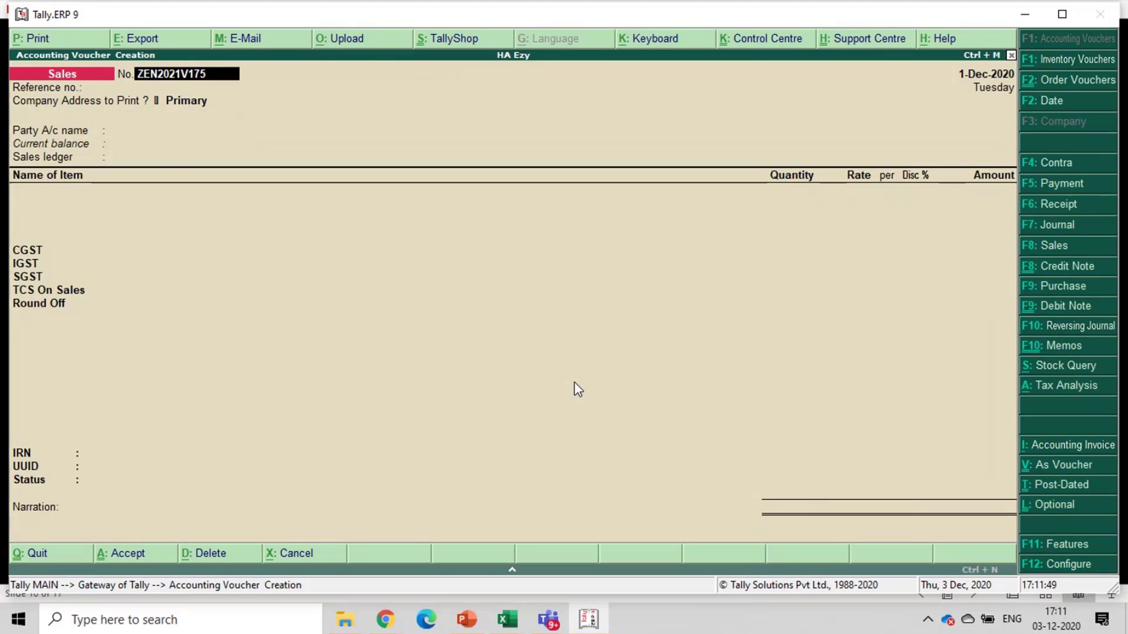
key(BackSpace)
key(Escape)
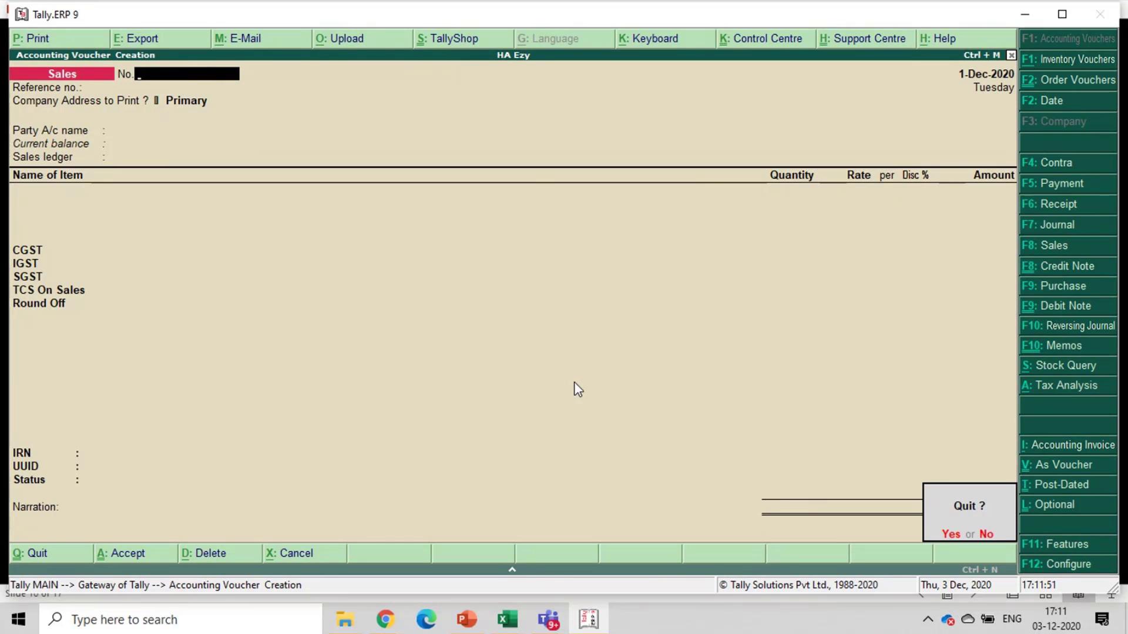
key(Return)
Step: Open the pending B2B e-invoices list in the GSTZEN add-on
key(Down)
key(Down)
key(Down)
key(Down)
key(Down)
key(Down)
key(Down)
key(Down)
key(Down)
key(Down)
key(Down)
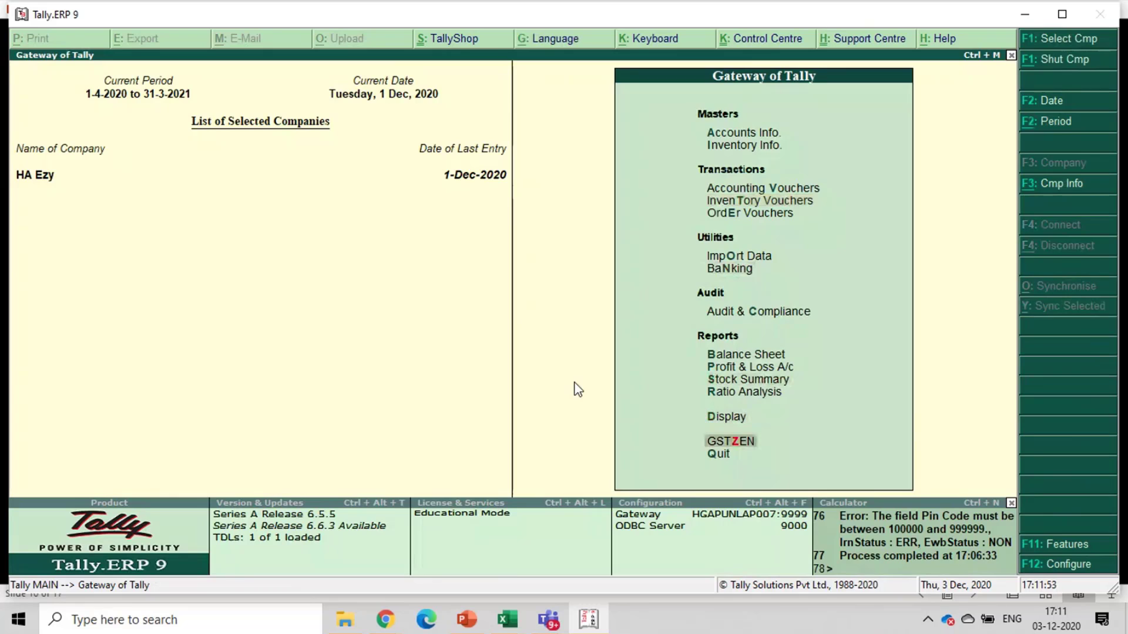
key(Return)
key(Down)
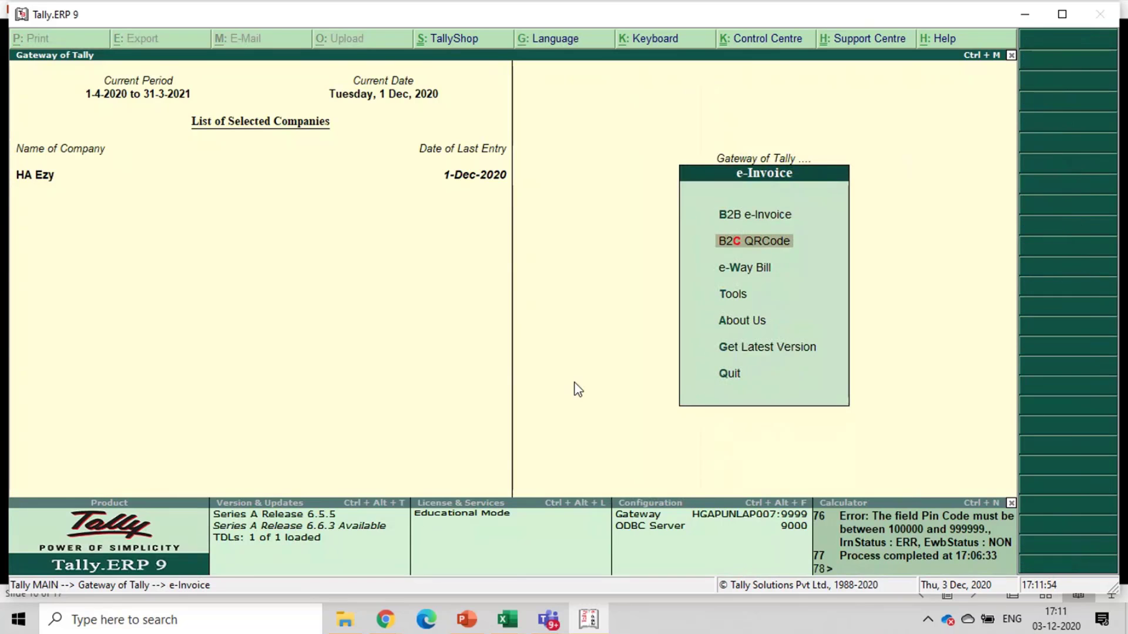
key(Up)
key(Down)
key(Up)
key(Down)
key(Up)
key(Return)
key(Down)
key(Down)
key(Down)
key(Up)
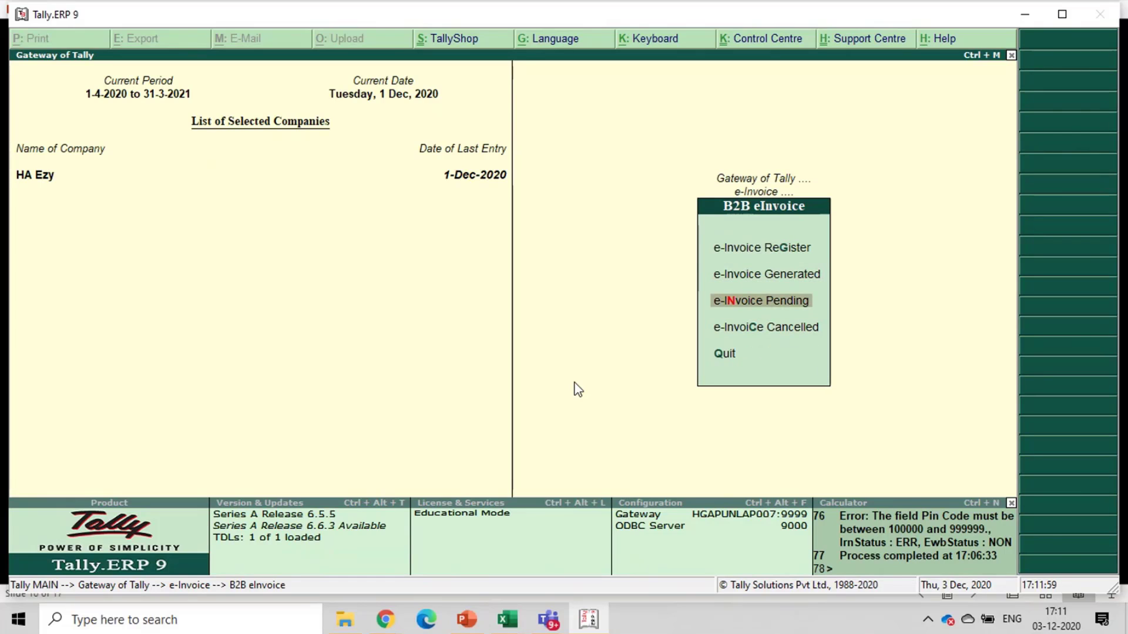
key(Return)
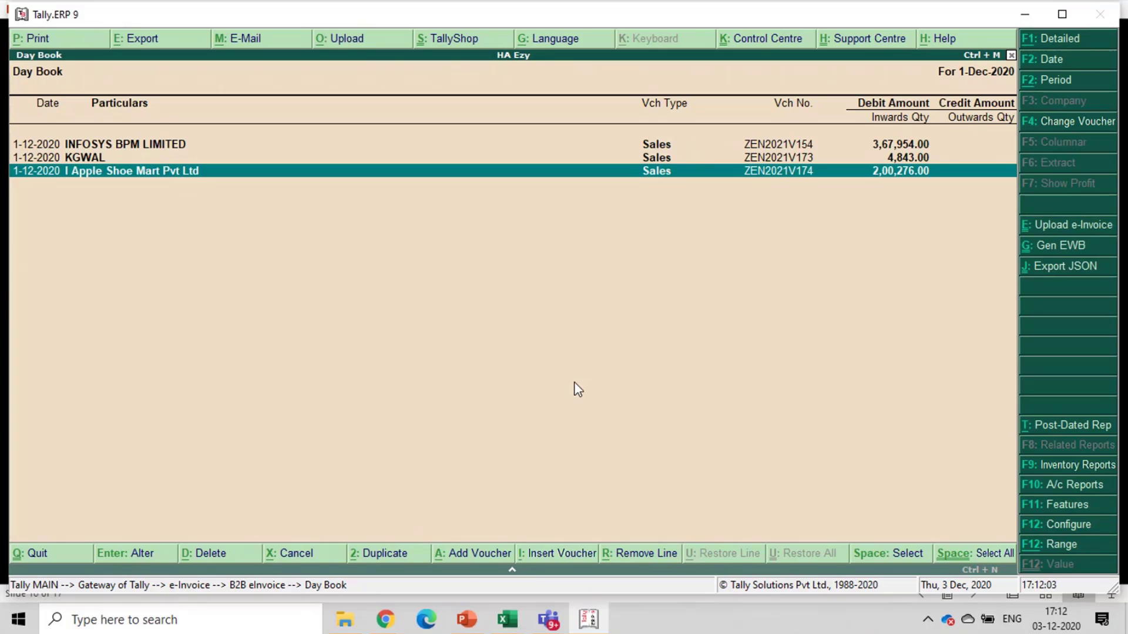
Step: Examine the enlarged print preview of the pending I Apple Shoe Mart Pvt Ltd tax invoice, and return to the pending list
key(Return)
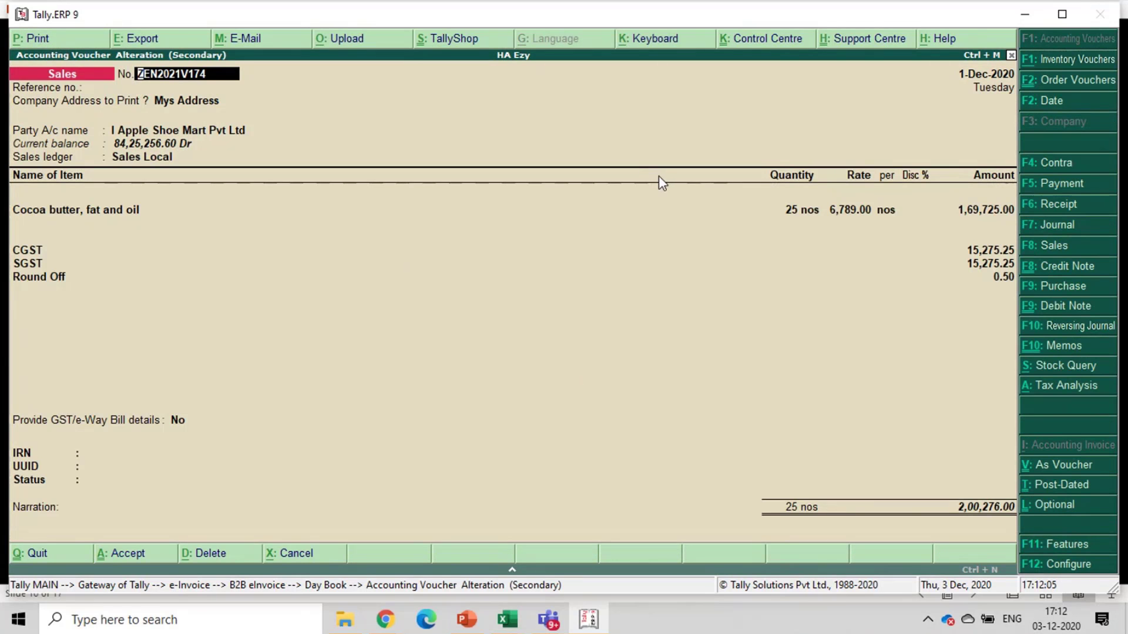
click(38, 35)
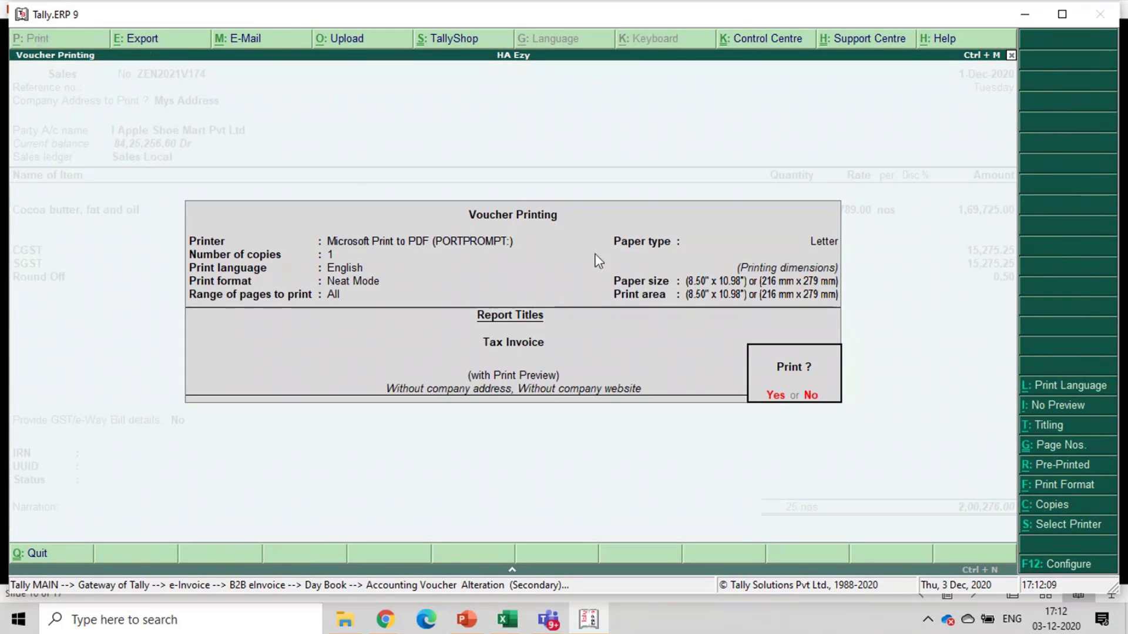
key(Return)
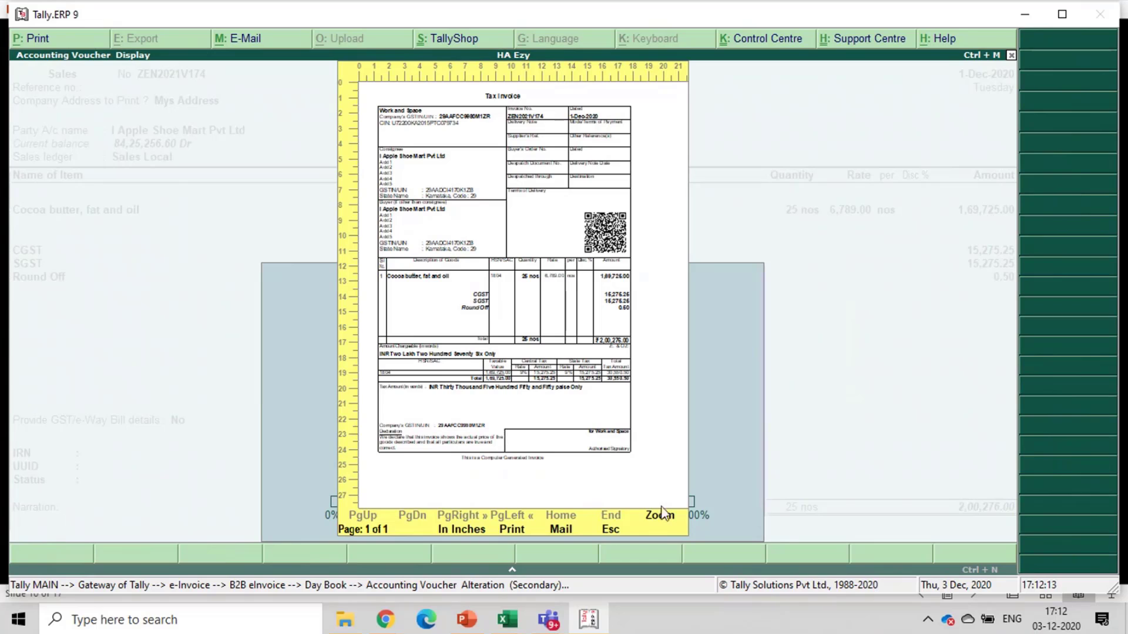
click(660, 517)
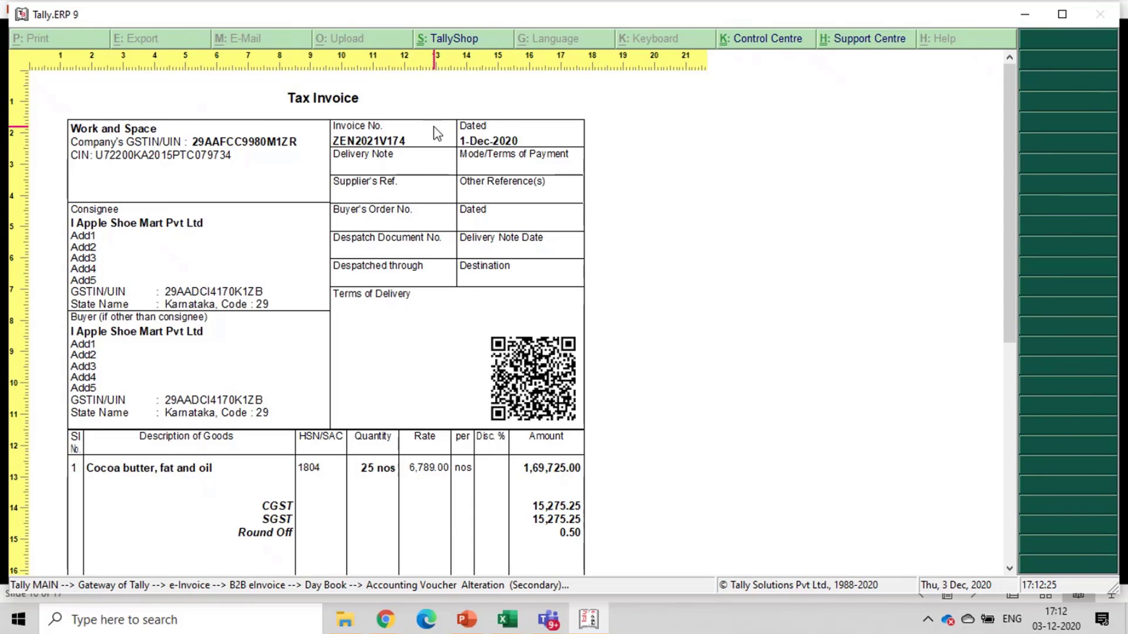
key(Escape)
key(Escape)
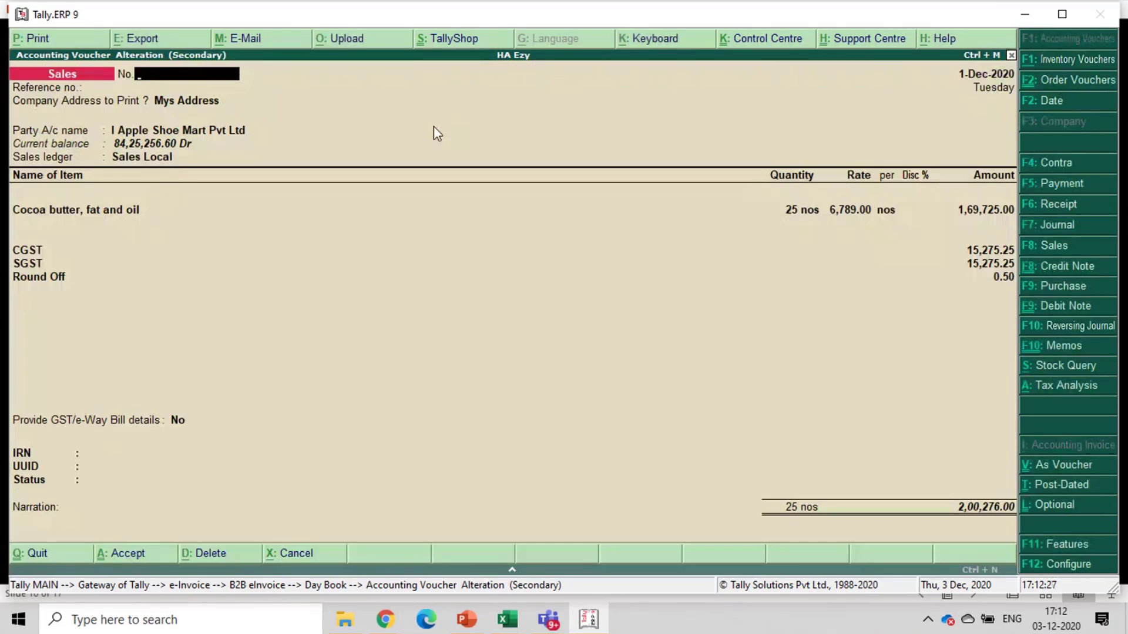
key(Escape)
key(y)
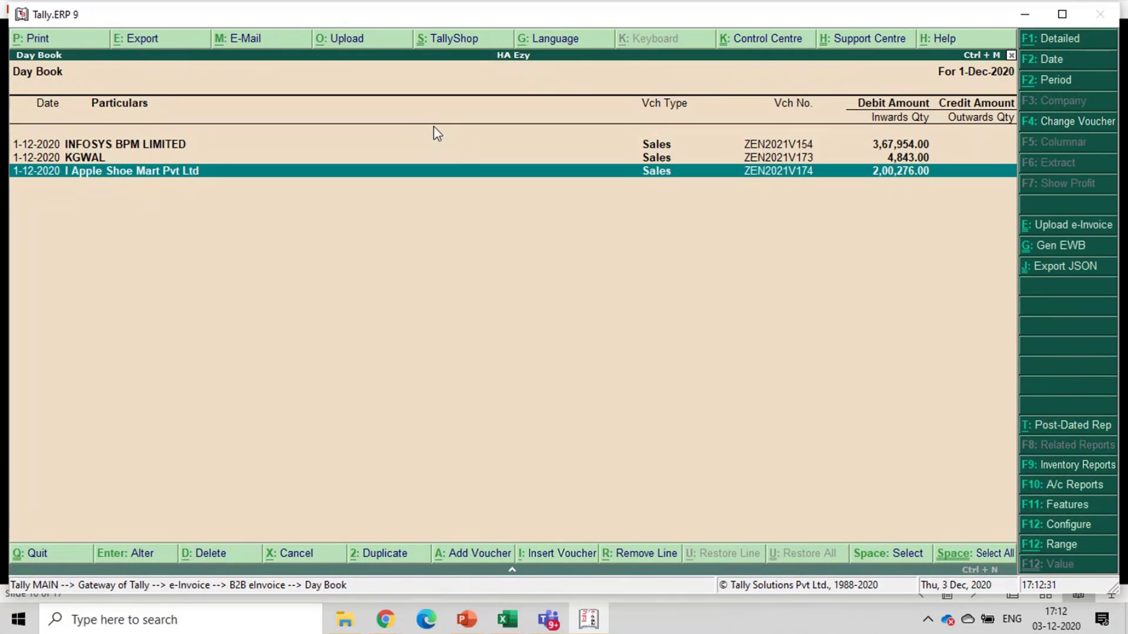
Step: Upload the pending I Apple Shoe Mart Pvt Ltd voucher as an e-invoice and leave the pending list
click(1080, 229)
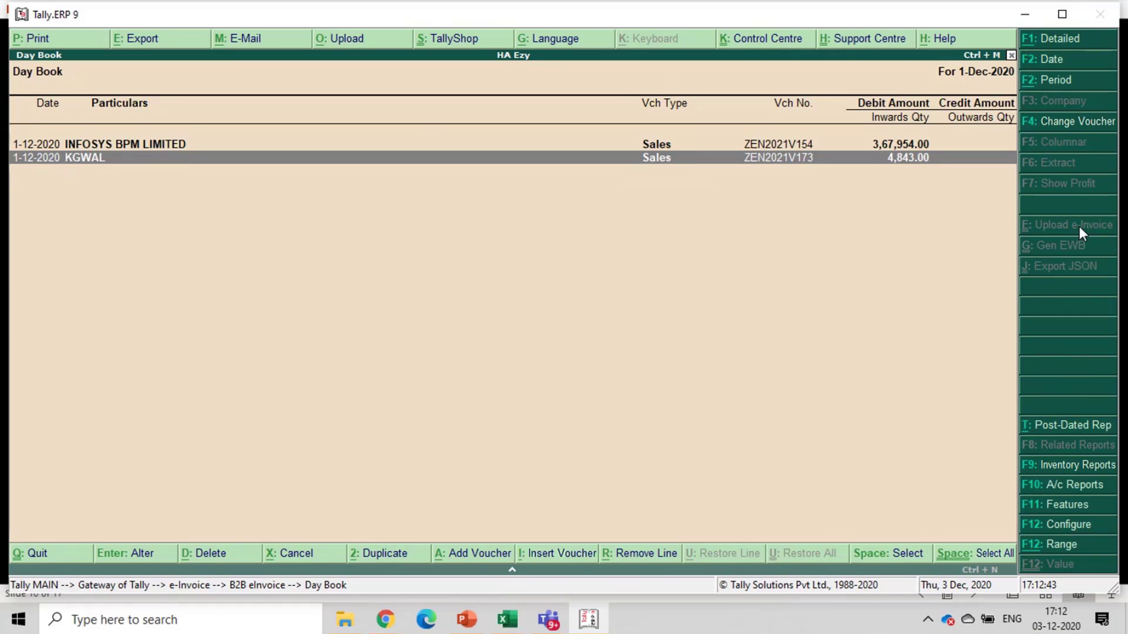
key(Escape)
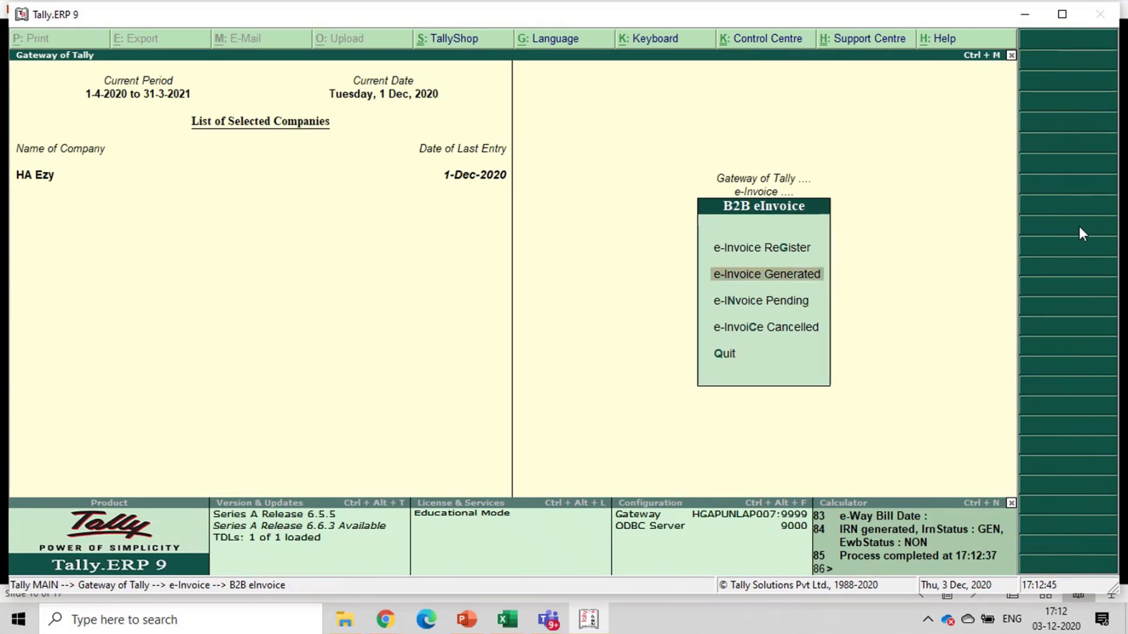
Step: Open the last I Apple Shoe Mart Pvt Ltd sales voucher from the list of generated B2B e-invoices
key(Return)
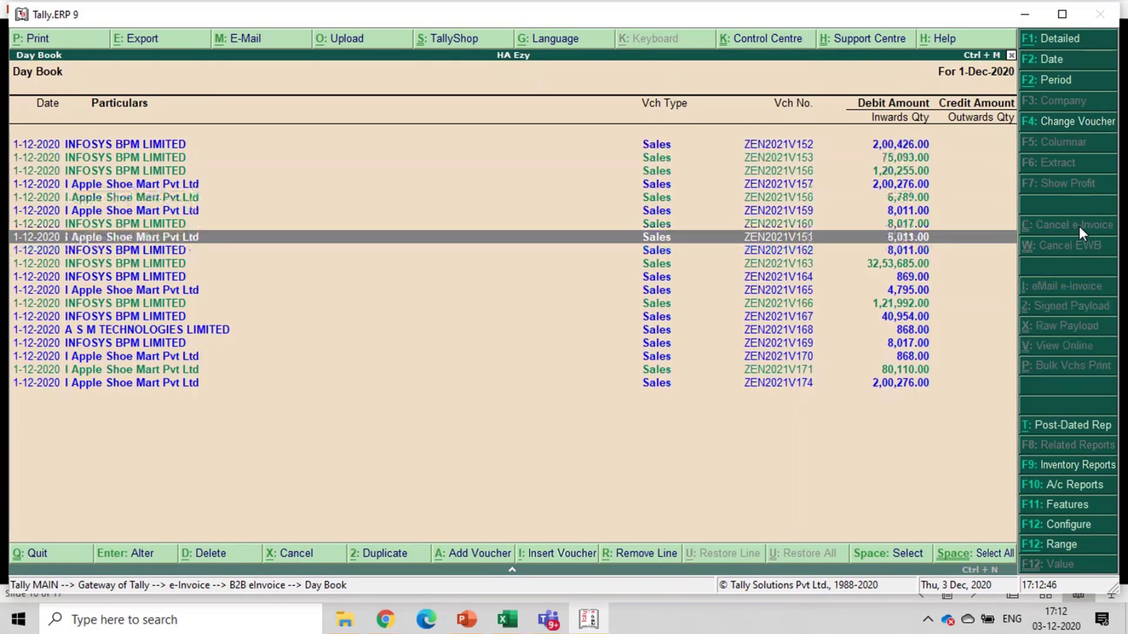
key(Down)
key(Down)
key(Down)
key(Down)
key(Down)
key(Down)
key(Down)
key(Down)
key(Down)
key(Down)
key(Down)
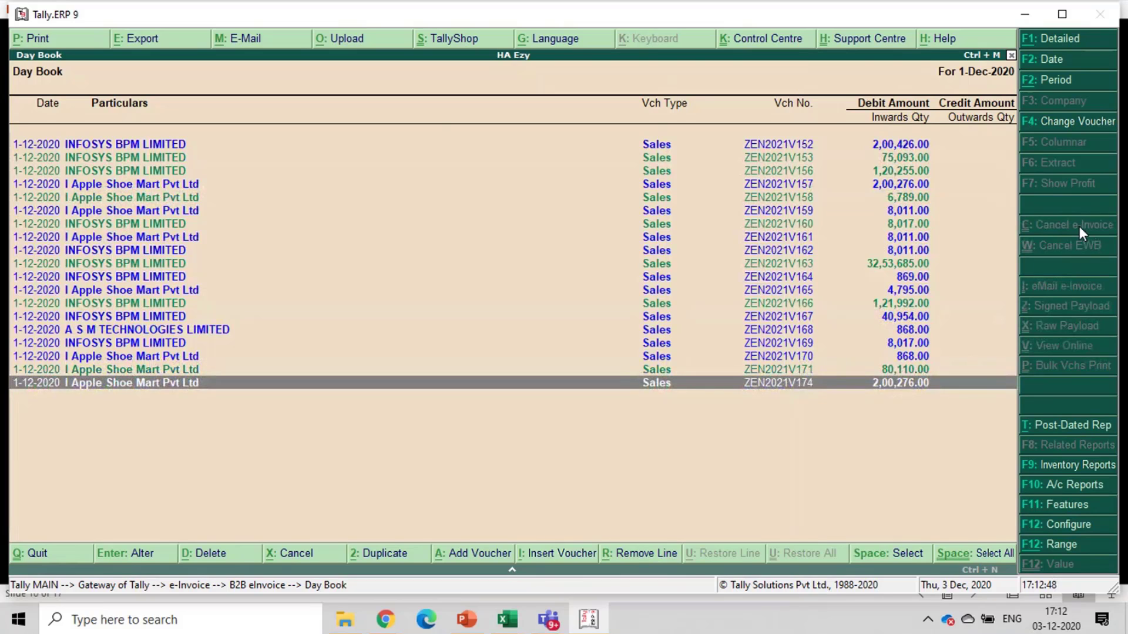
key(Return)
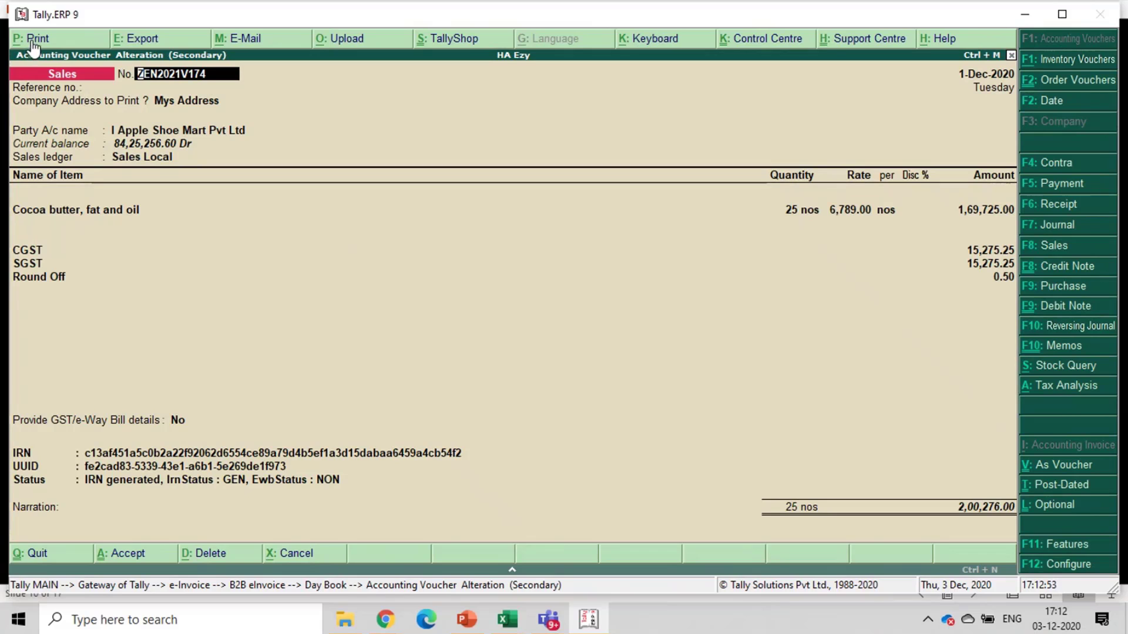
Step: Examine the enlarged print preview of the voucher's tax invoice, including its IRN and QR code, and return to the Gateway of Tally
key(alt+p)
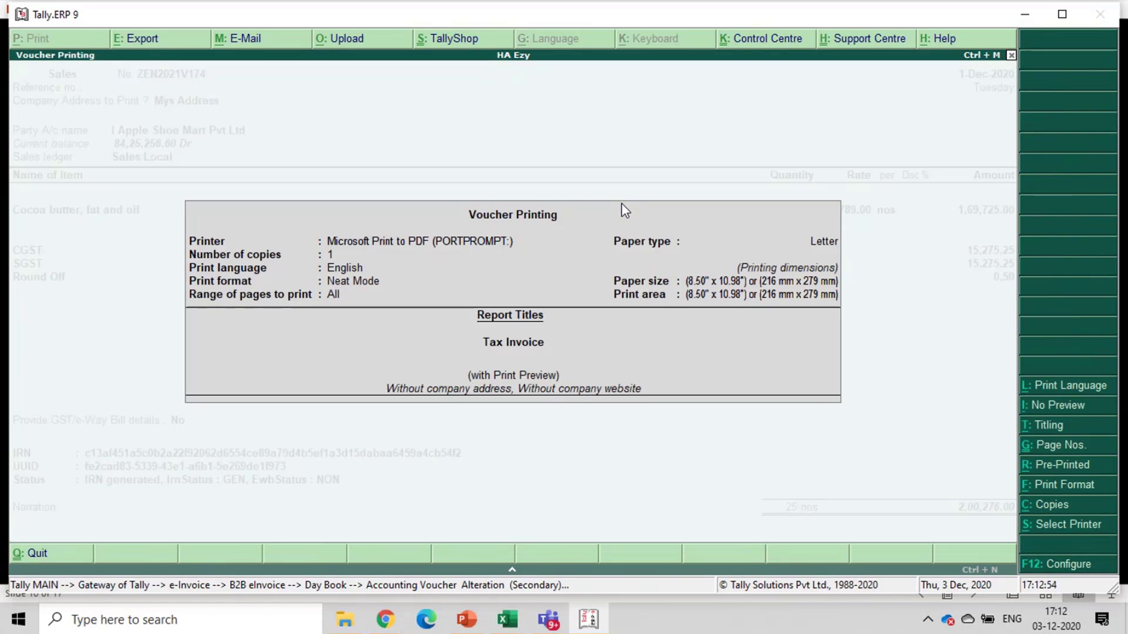
key(Return)
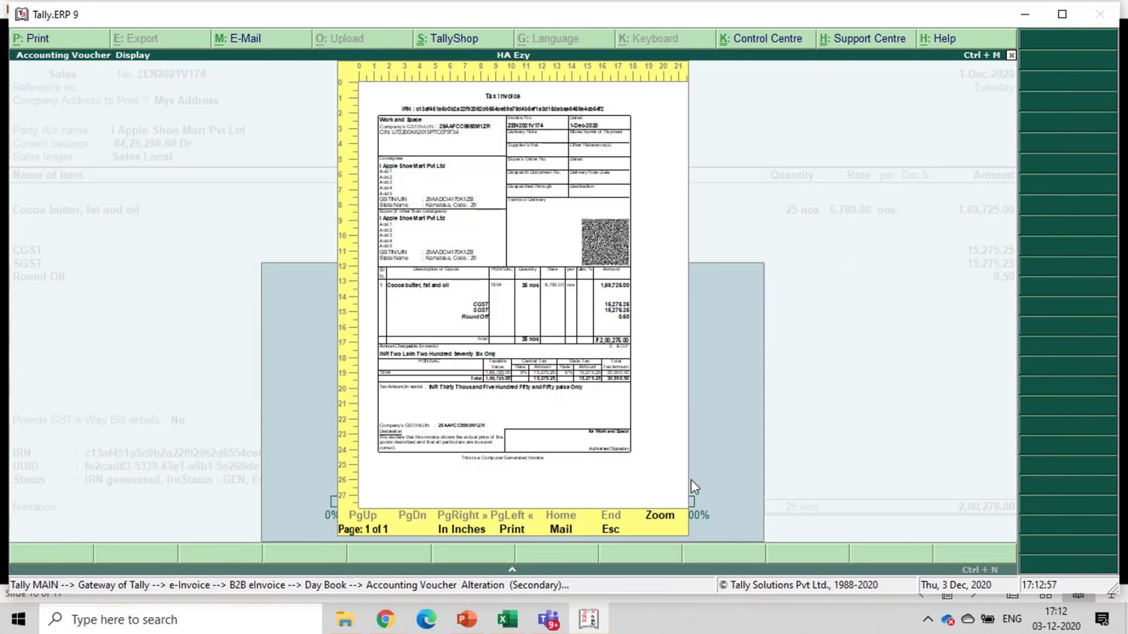
click(661, 515)
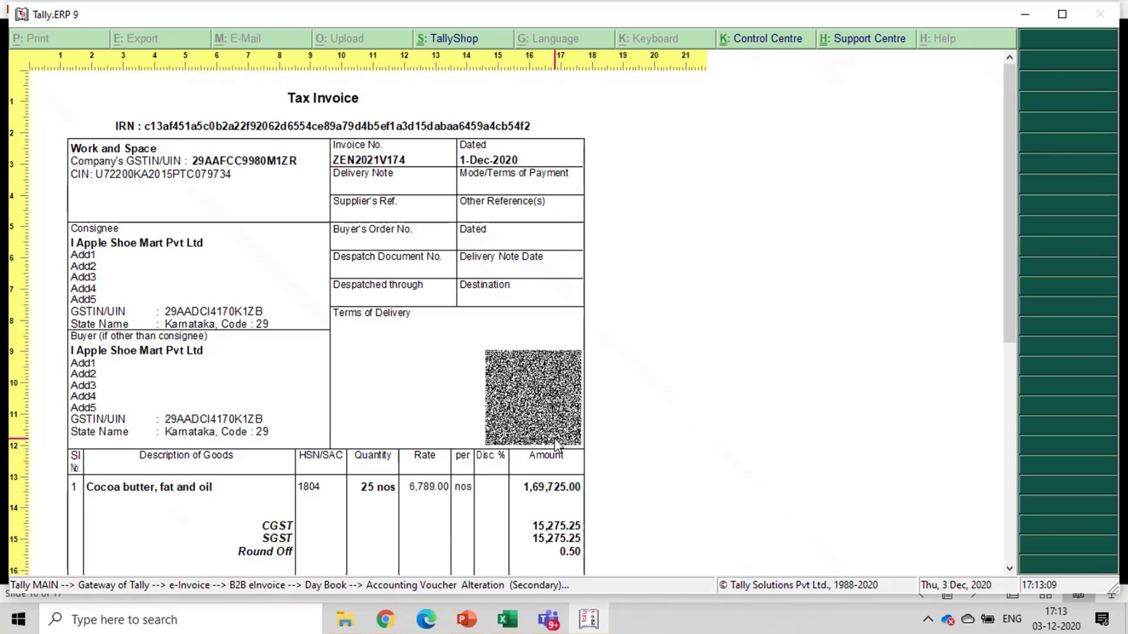
key(Escape)
key(Escape)
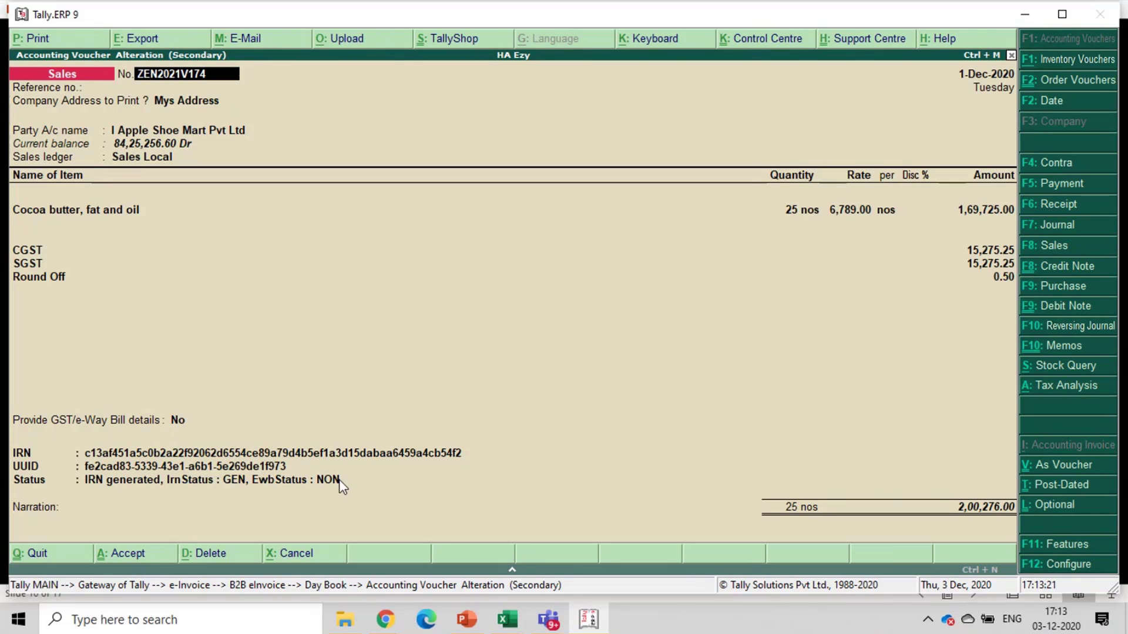
key(Escape)
key(Escape)
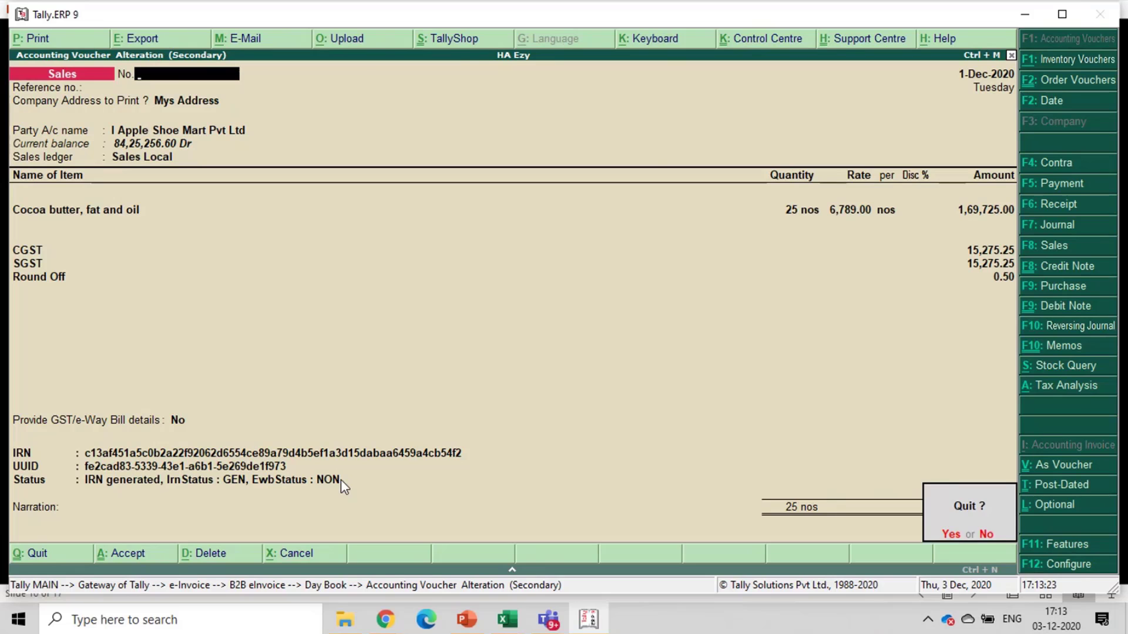
key(Return)
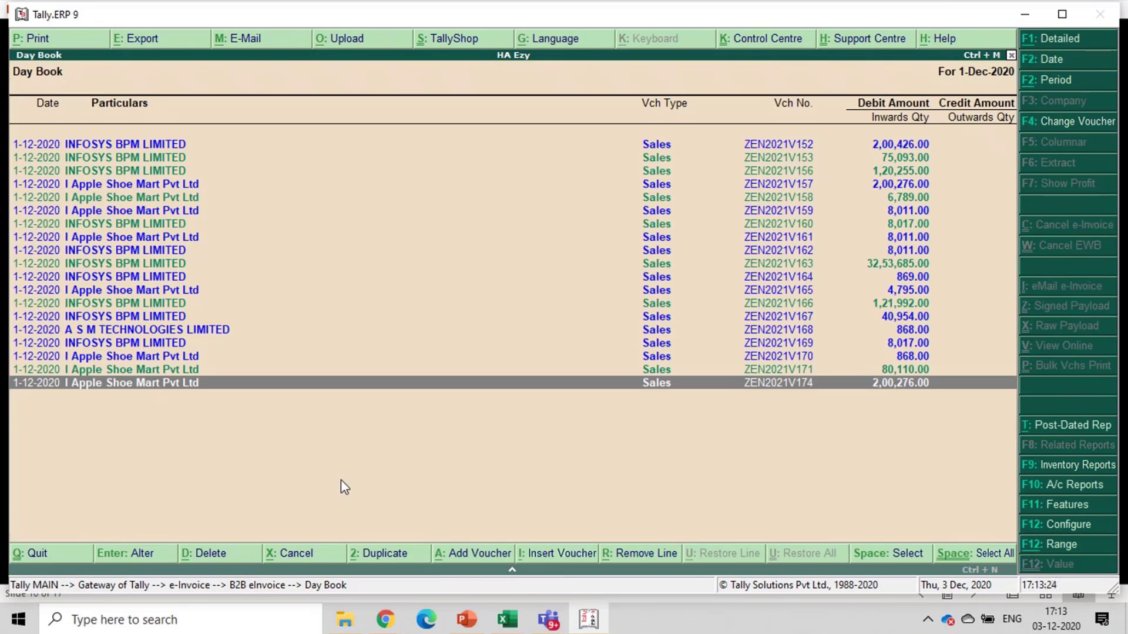
key(Escape)
key(Escape)
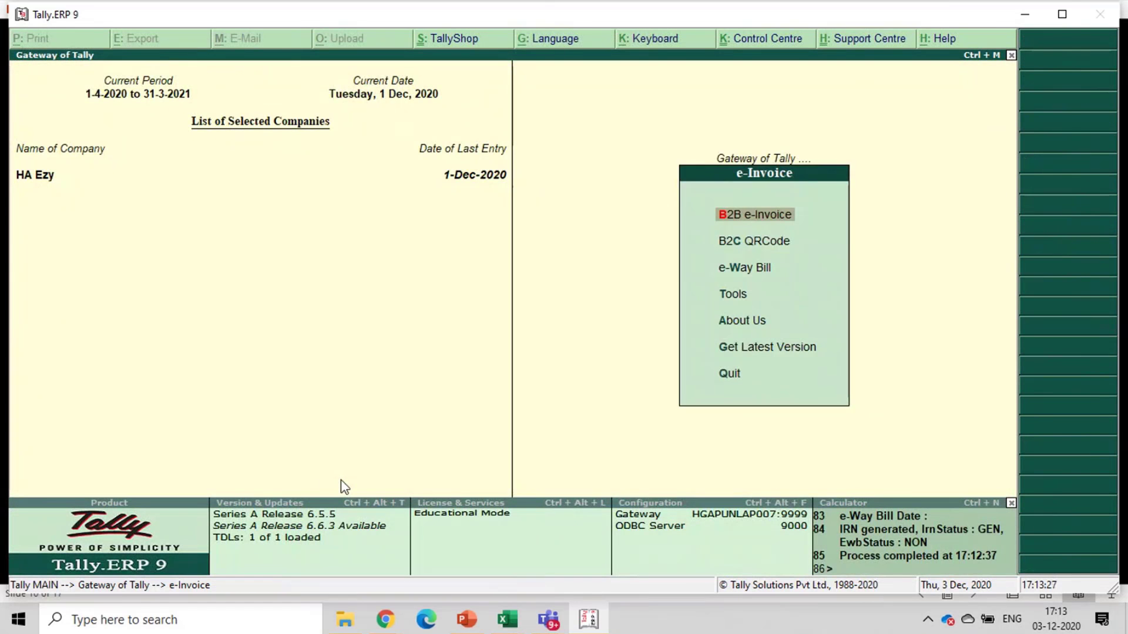
key(Escape)
Step: Start a new sales voucher in accounting voucher creation
key(Up)
key(Up)
key(Up)
key(Up)
key(Up)
key(Up)
key(Up)
key(Up)
key(Up)
key(Up)
key(Up)
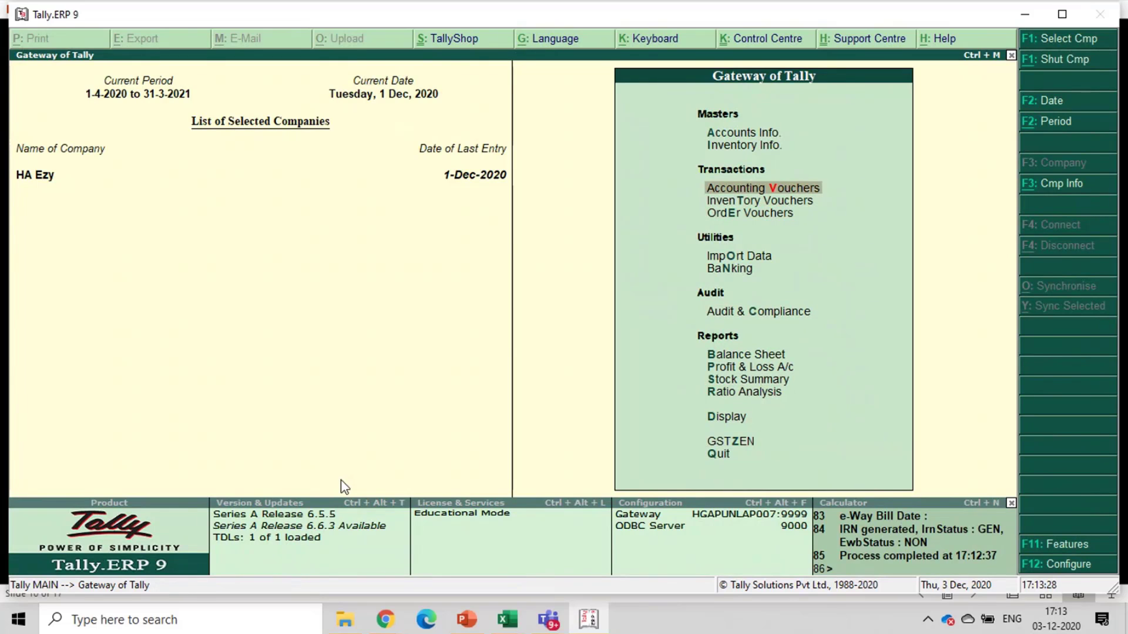
key(Return)
key(Return)
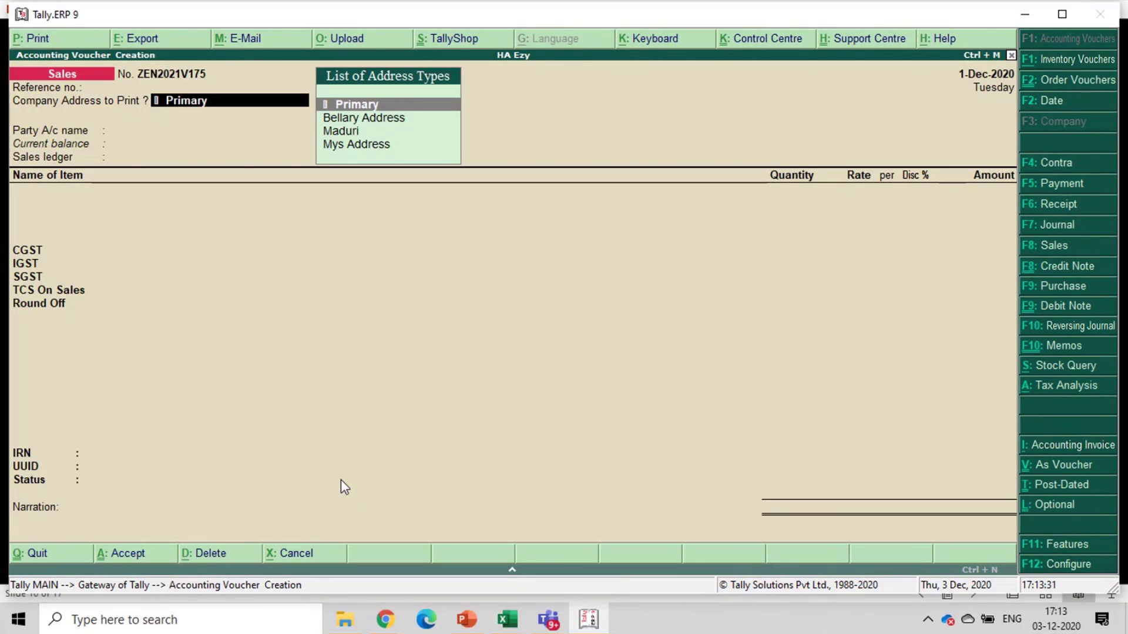
Step: Set the voucher's company address to Mys Address and accept its mailing details
key(Down)
key(Down)
key(Down)
key(Return)
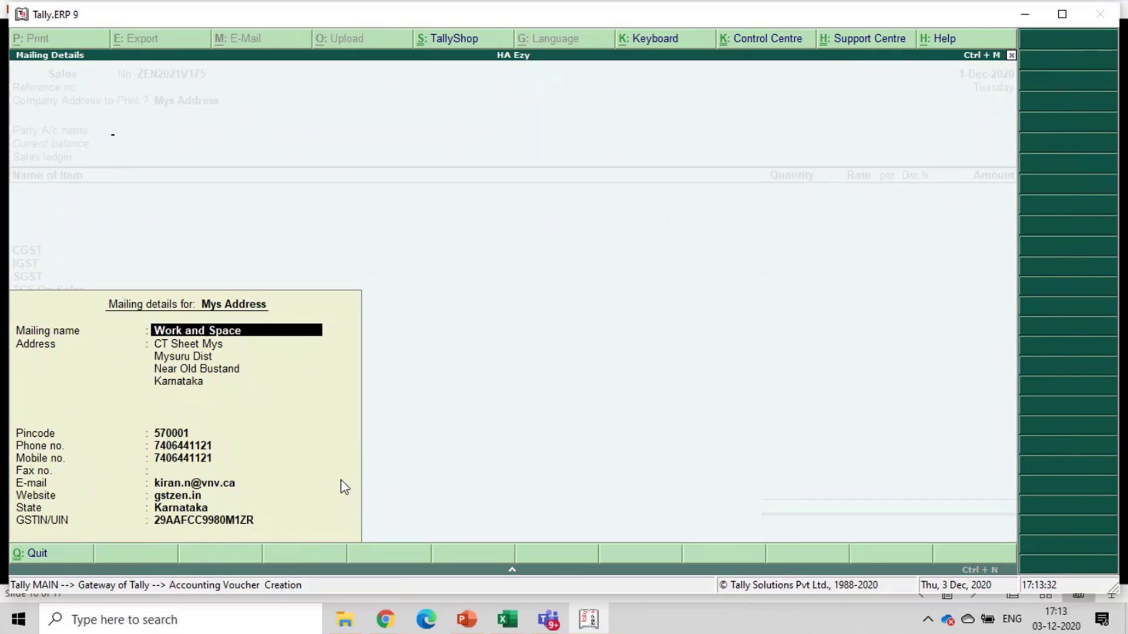
key(ctrl+a)
Step: Set the party account to INFOSYS BPM LIMITED, accept the party details, and choose Sales Local as the sales ledger
key(Down)
key(Down)
key(Down)
key(Down)
key(Down)
key(Down)
key(Down)
key(Down)
key(Down)
key(Down)
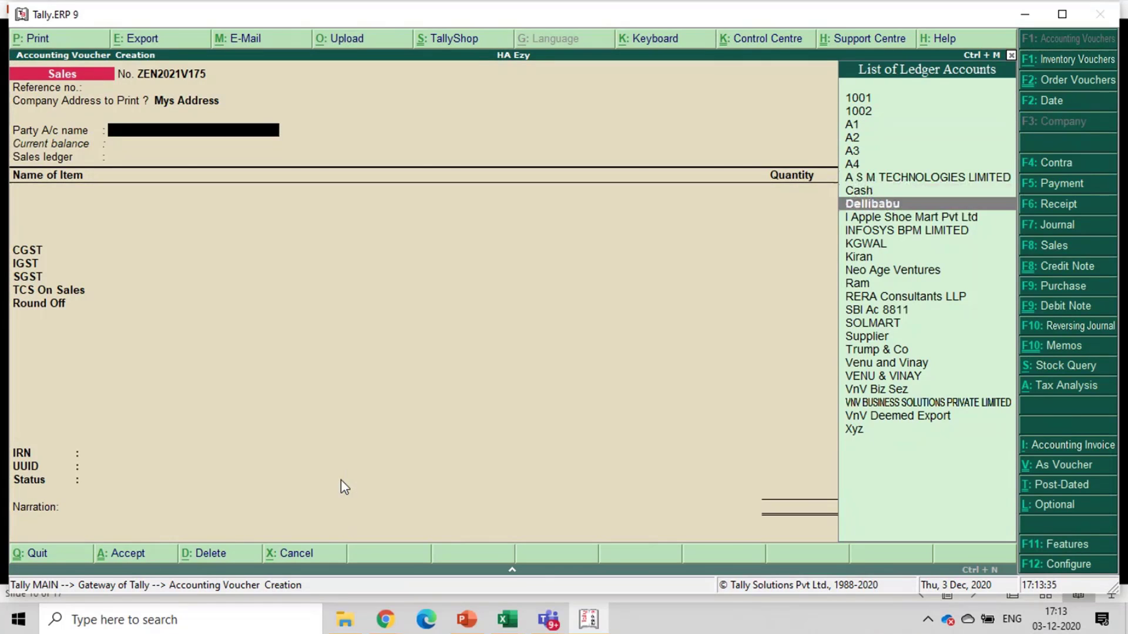
key(Return)
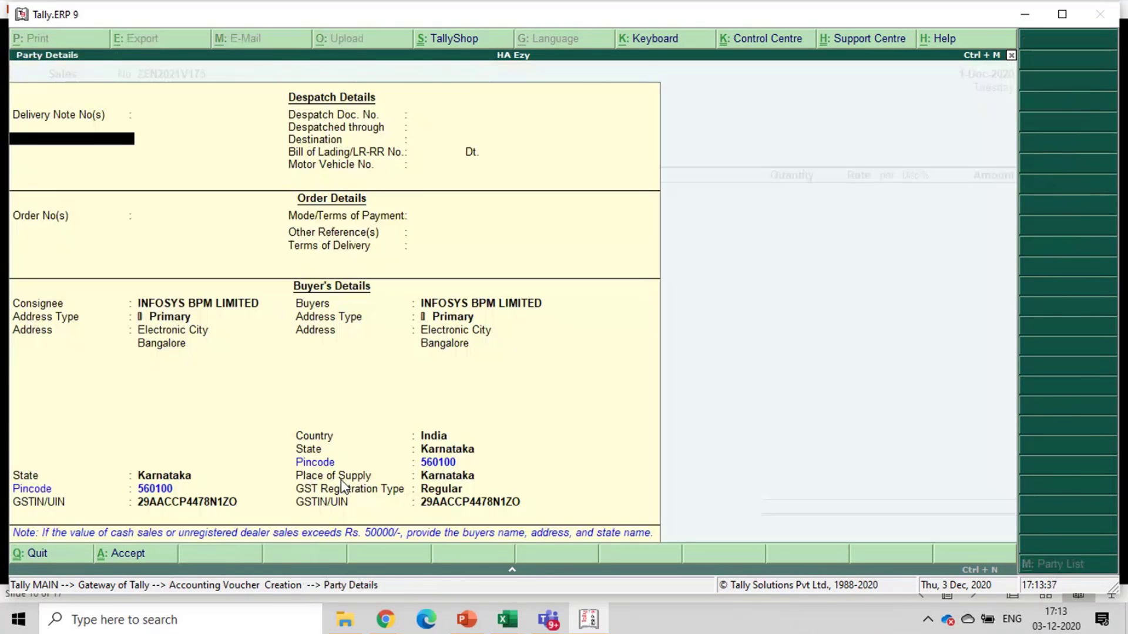
key(ctrl+a)
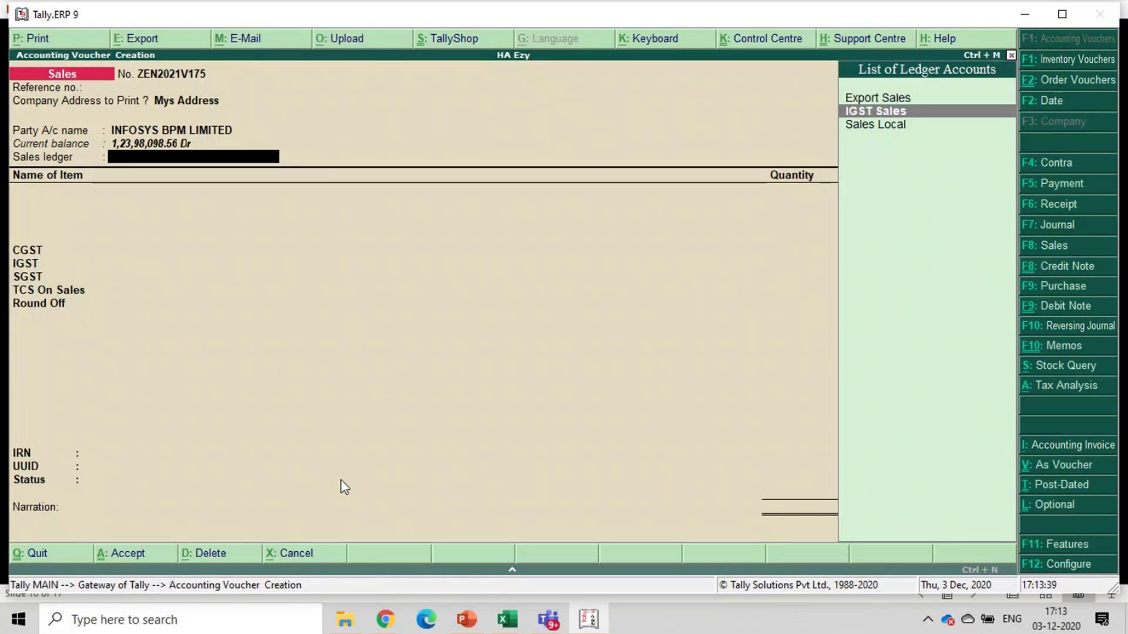
key(Down)
key(Return)
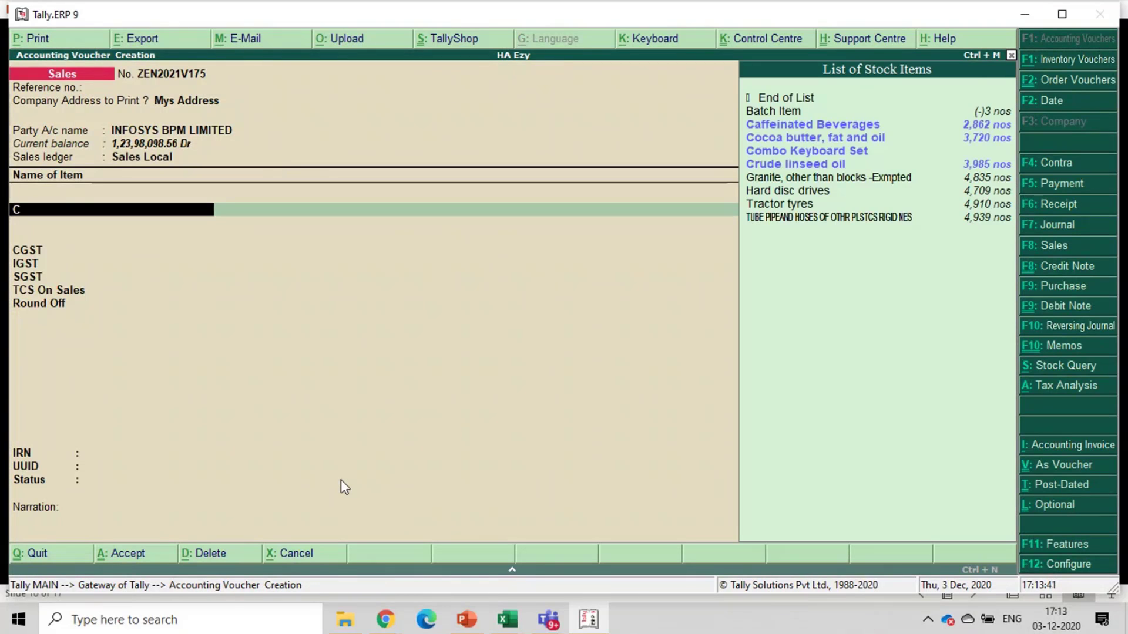
Step: Add Caffeinated Beverages as the stock item with a quantity of 25 nos
key(Down)
key(Return)
text(25)
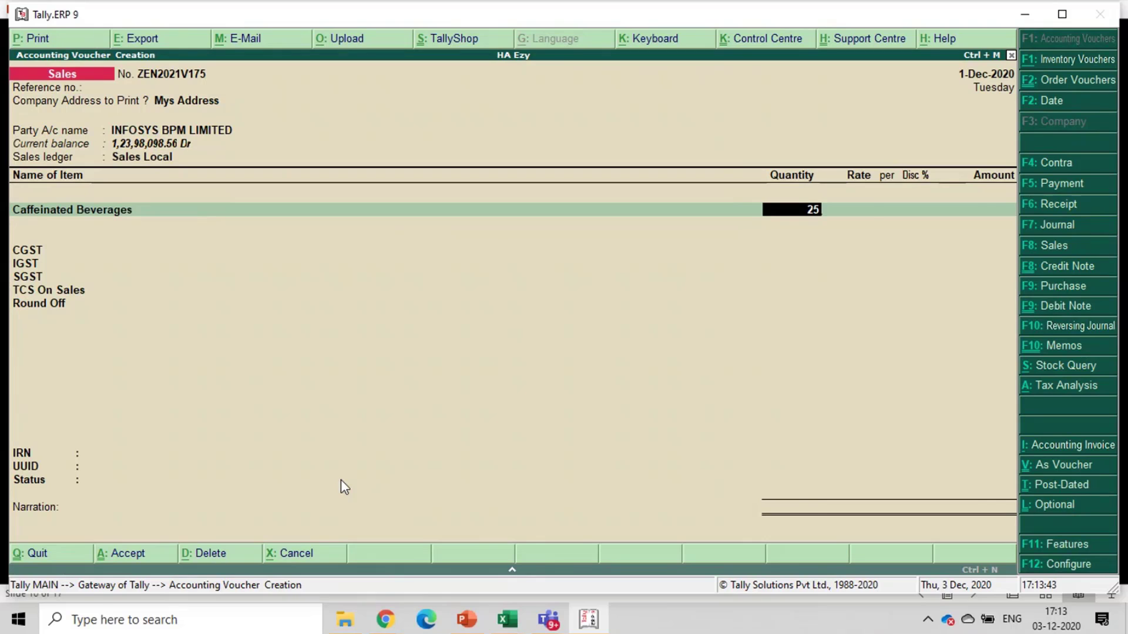
key(Return)
Step: Replace the stock item with Hard disc drives, keeping the quantity at 25 nos
key(BackSpace)
key(BackSpace)
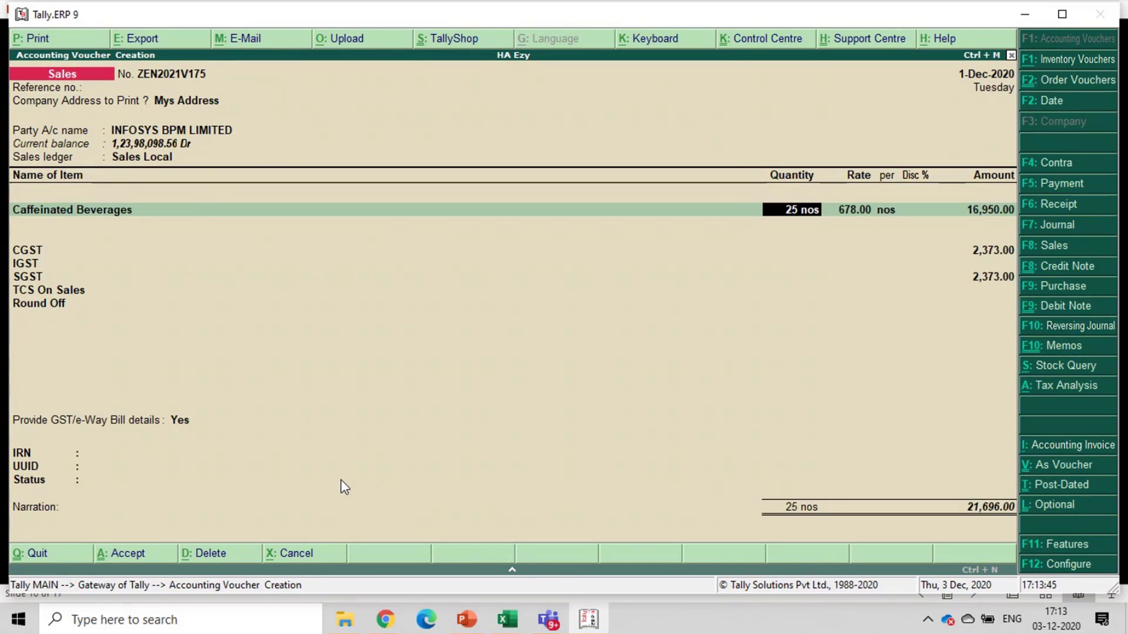
text(2)
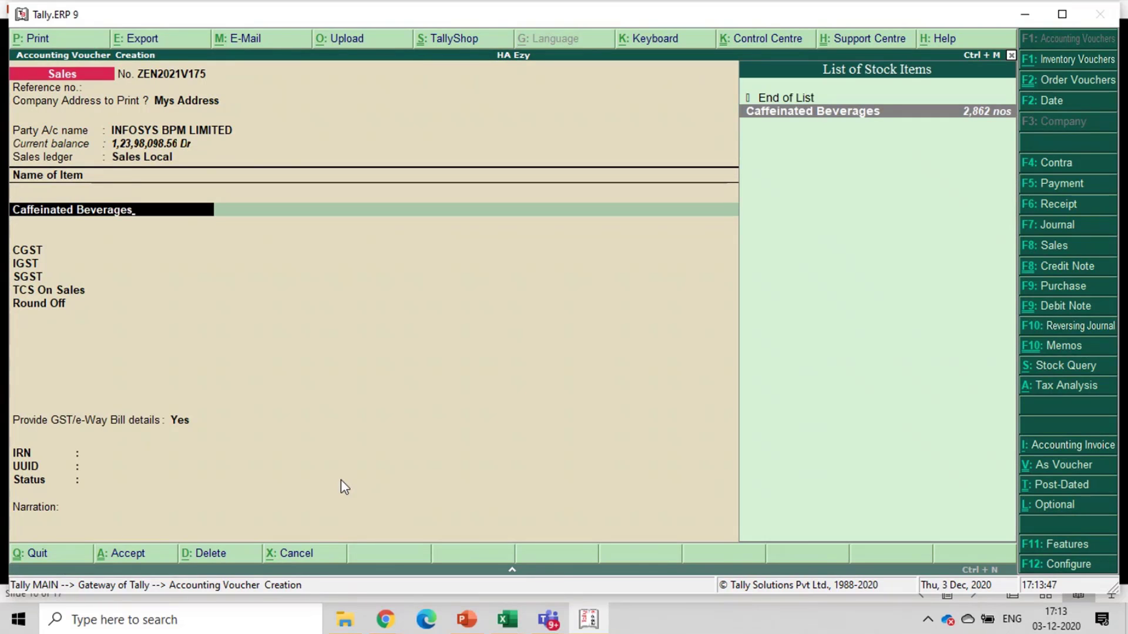
key(BackSpace)
key(Down)
key(Down)
key(Down)
key(Down)
key(Down)
key(Down)
key(Down)
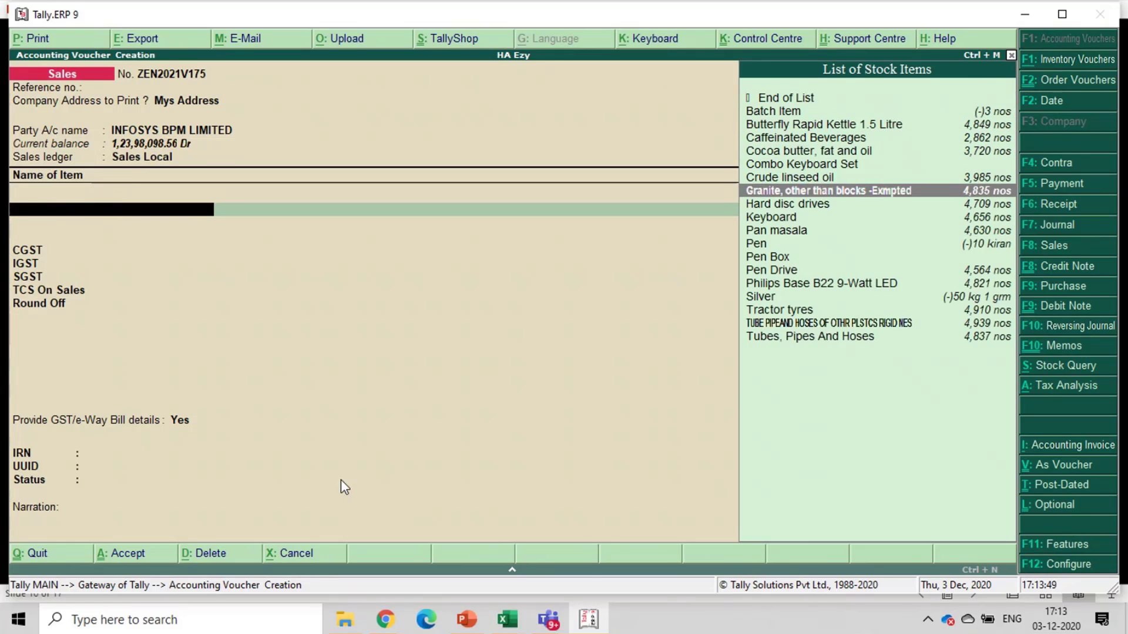
key(Return)
key(Return)
key(Return)
key(Return)
key(Return)
key(Return)
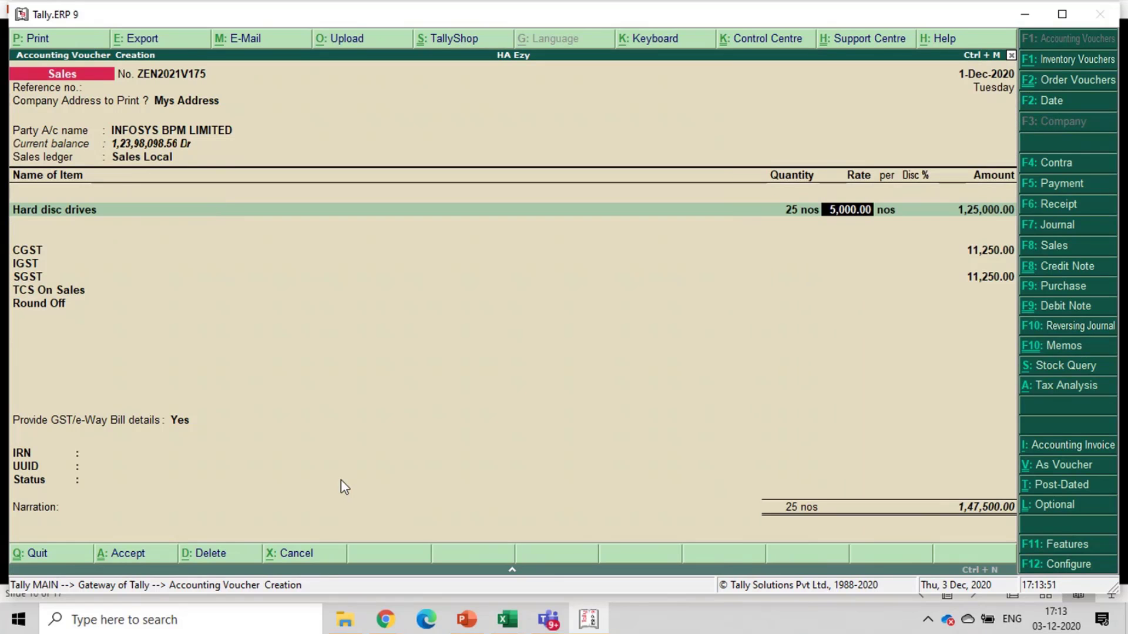
Step: Accept the item rate of 5,000.00 per nos and the CGST and SGST amounts, and apply TCS On Sales of 111.00
key(Return)
key(Return)
key(Return)
key(Return)
key(Return)
key(Return)
key(Return)
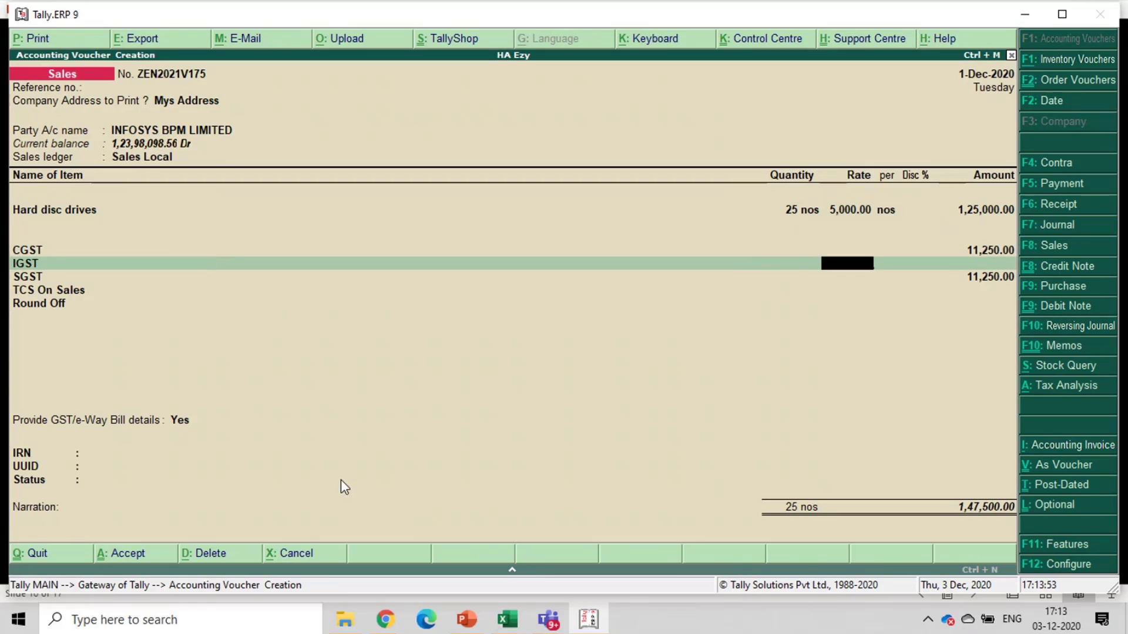
key(Return)
key(Return)
key(Return)
key(Return)
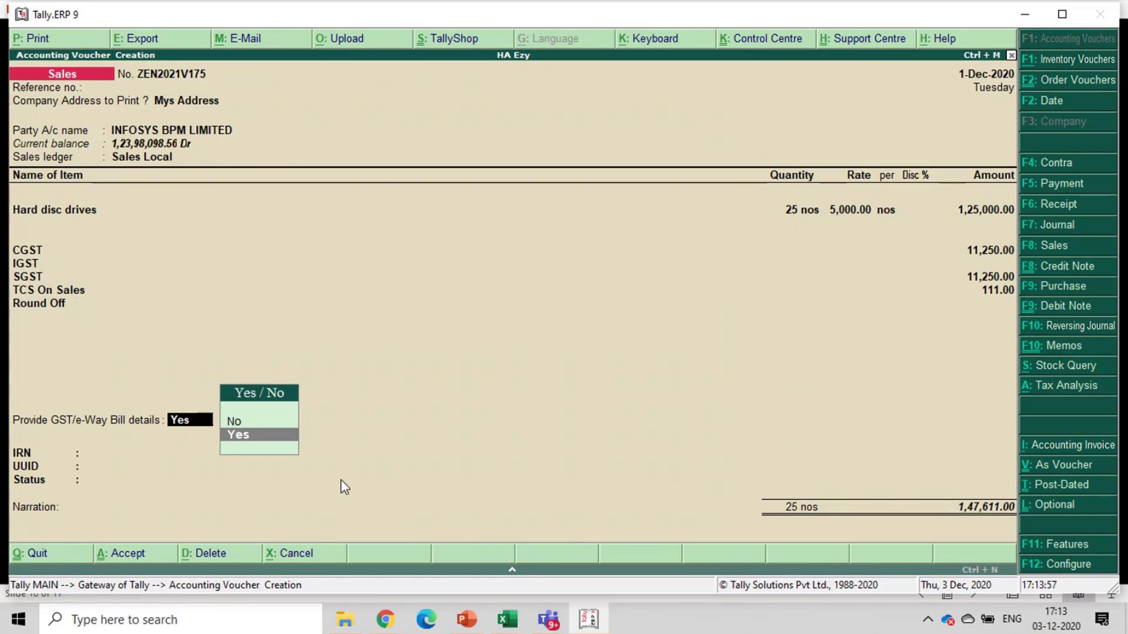
Step: Choose Yes for providing GST/e-Way Bill details and set the consignor's Dispatch From place to Blr
key(Return)
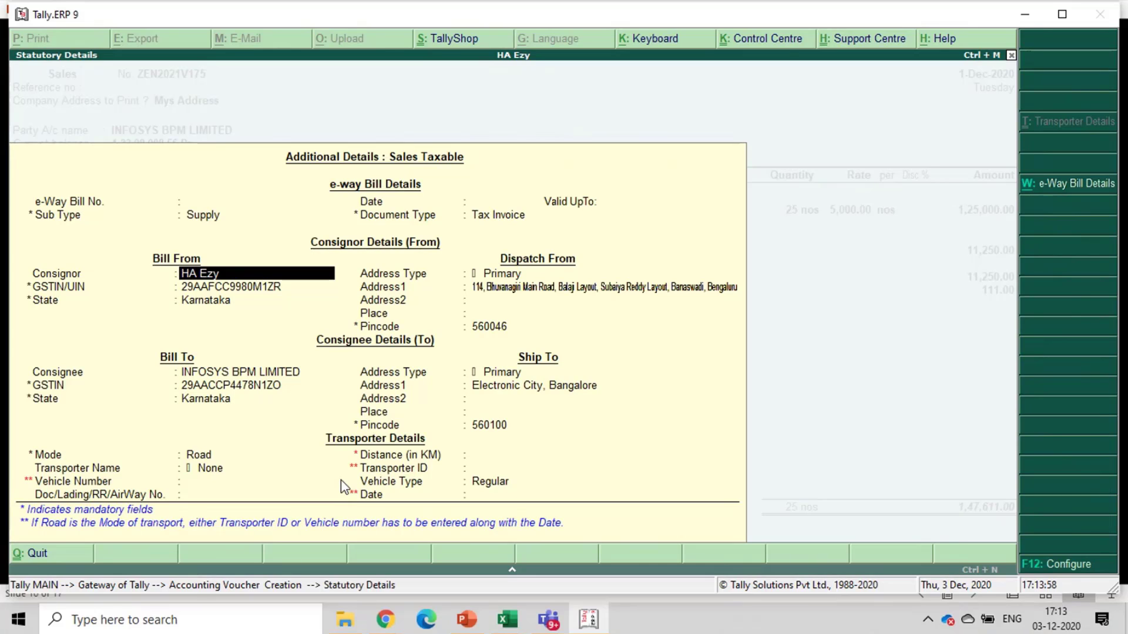
key(Return)
key(Return)
key(Return)
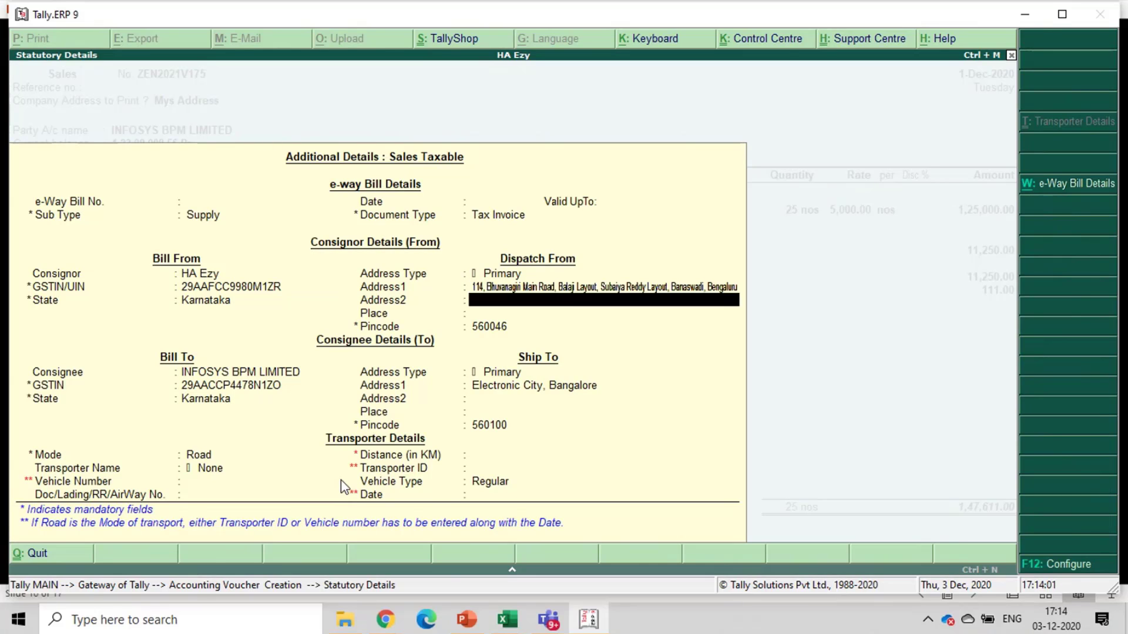
key(Return)
text(Blr)
key(Return)
key(Return)
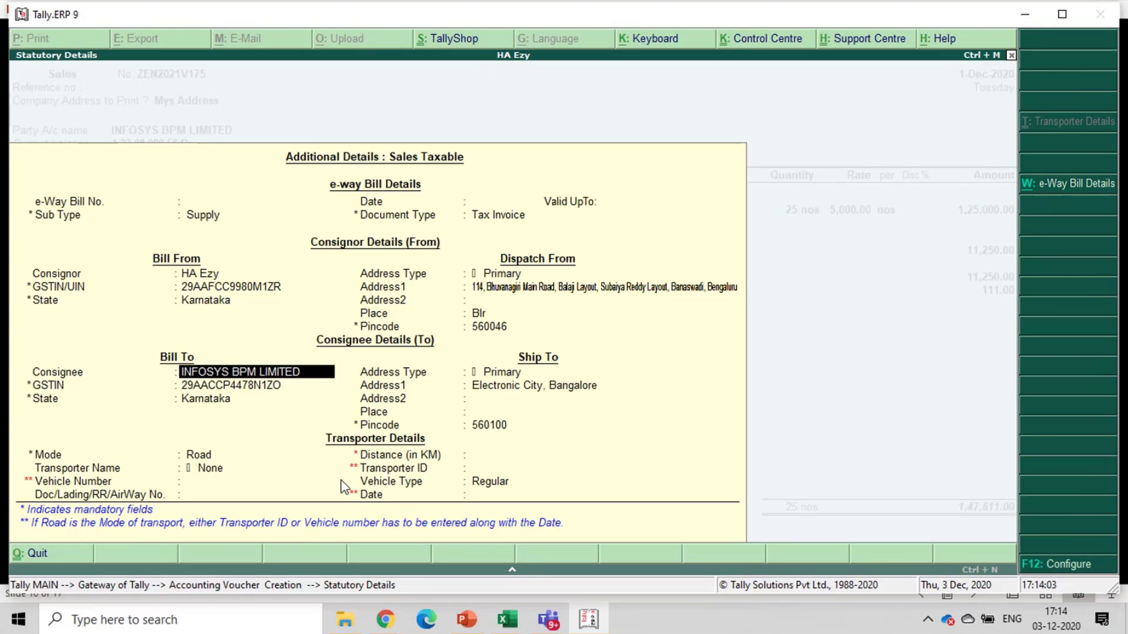
Step: Set the consignee's Ship To place to Blr in the e-way bill details
key(Return)
key(Return)
key(Return)
key(Return)
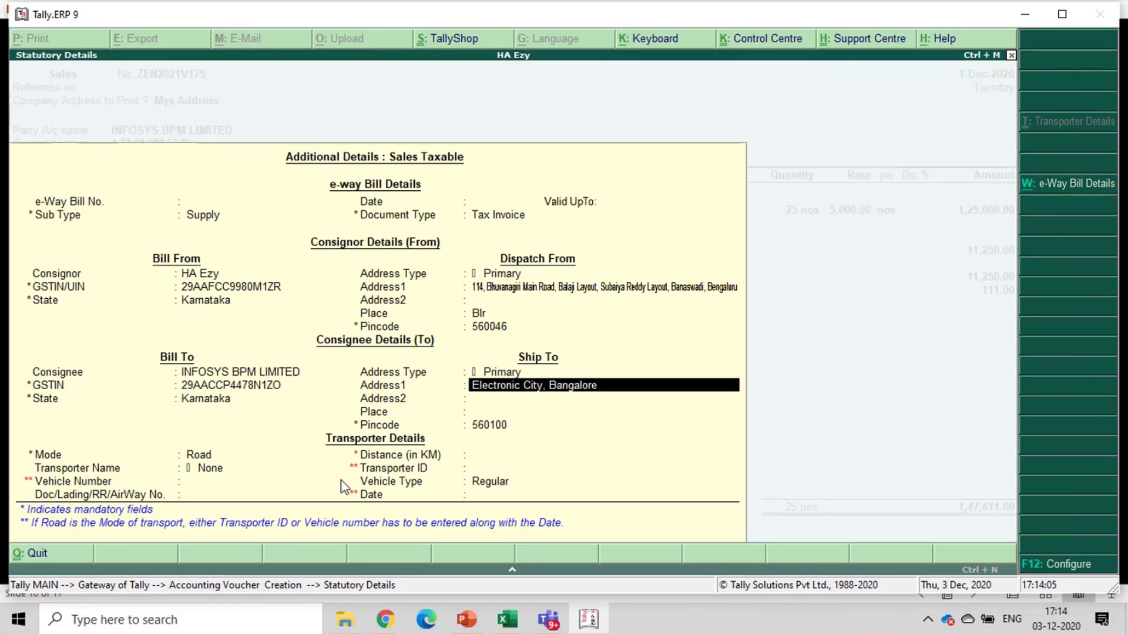
key(Return)
key(Return)
text(Blr)
key(Return)
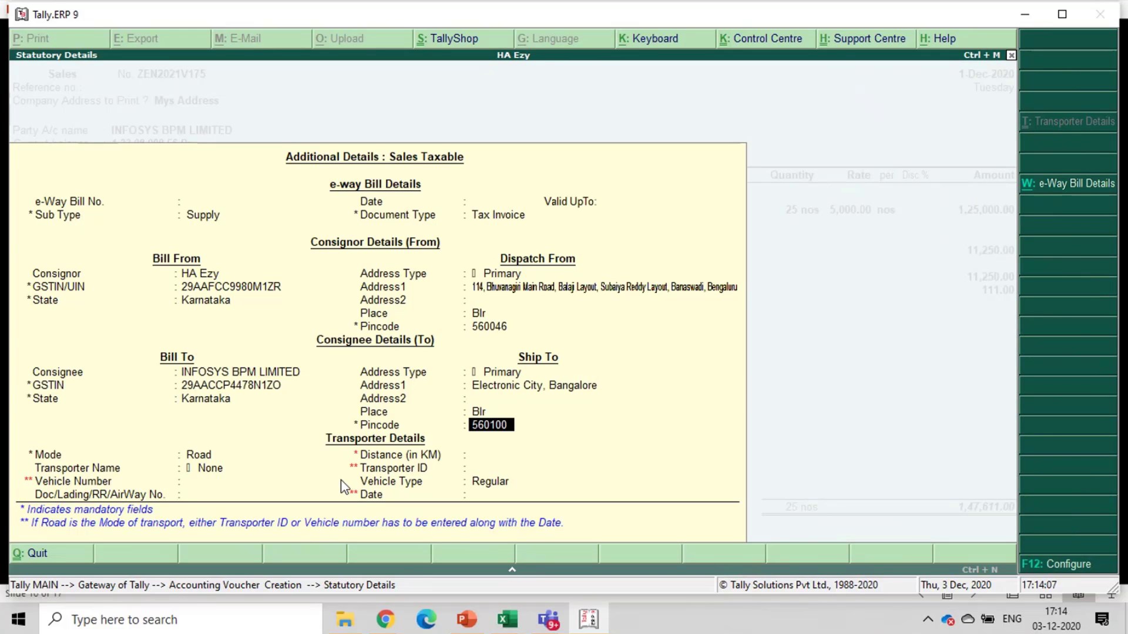
key(Return)
key(Return)
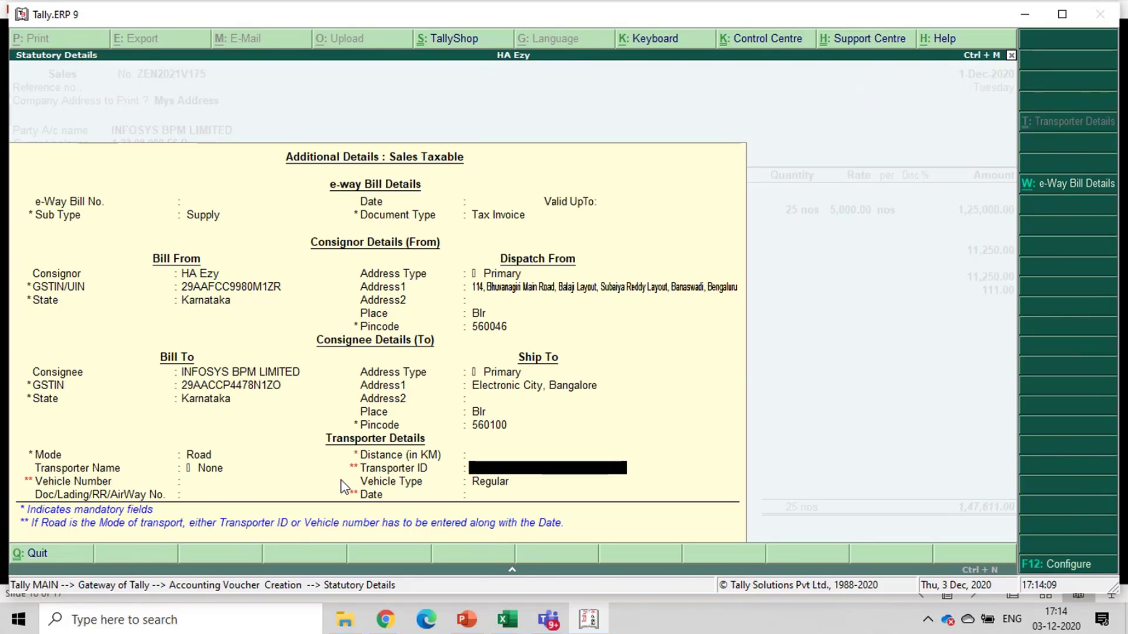
key(Return)
key(Up)
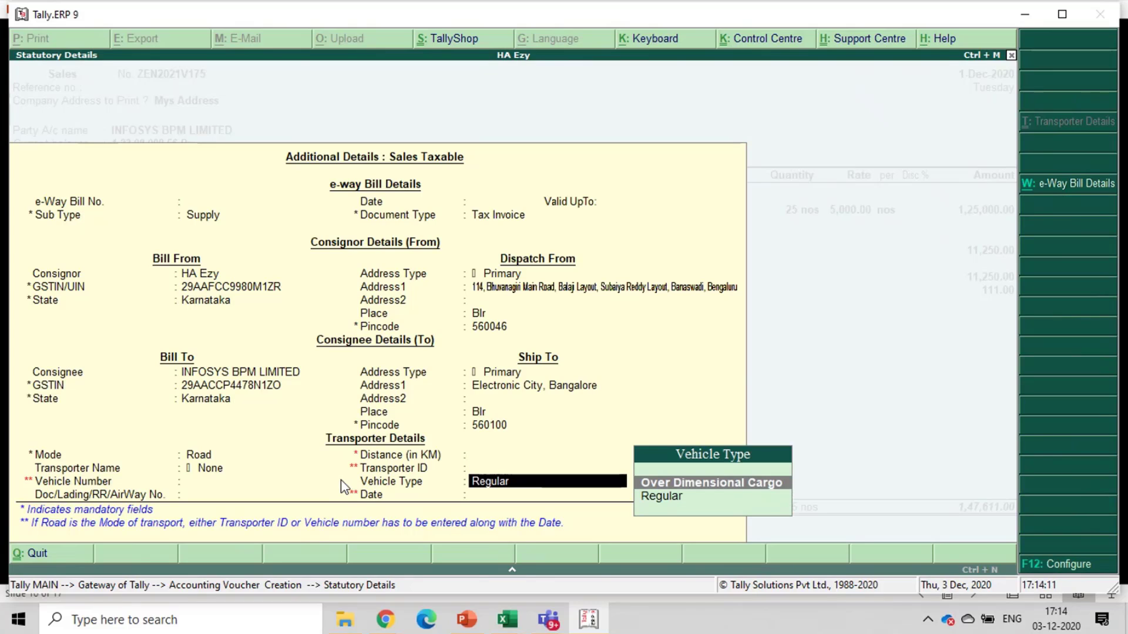
key(Down)
click(342, 480)
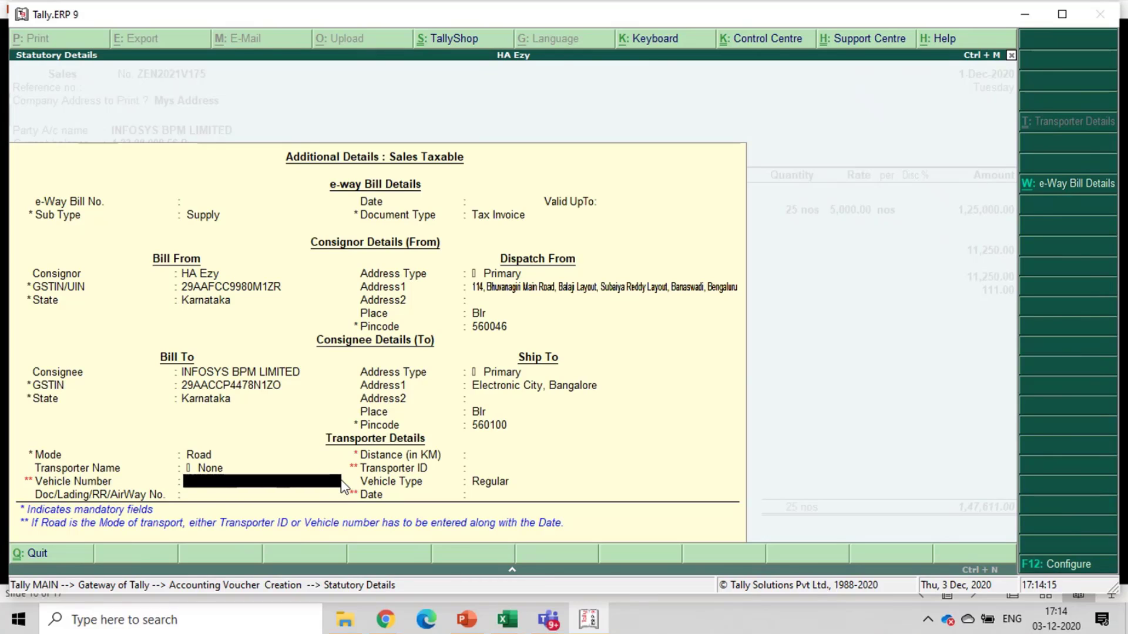
text(KA04KE4771)
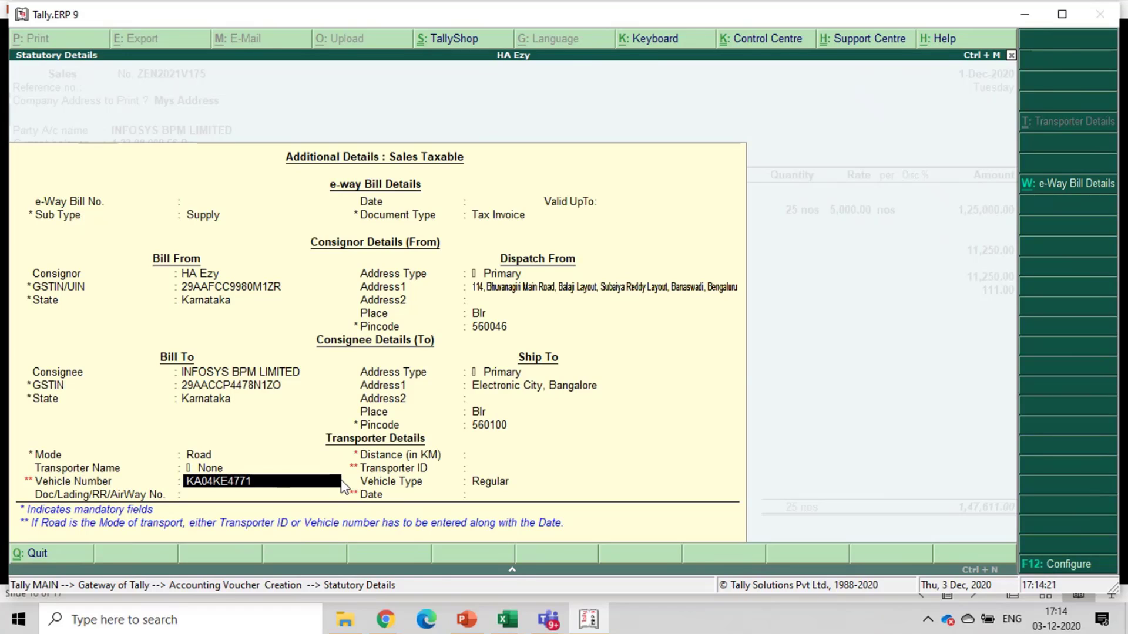
key(Return)
key(Return)
key(Return)
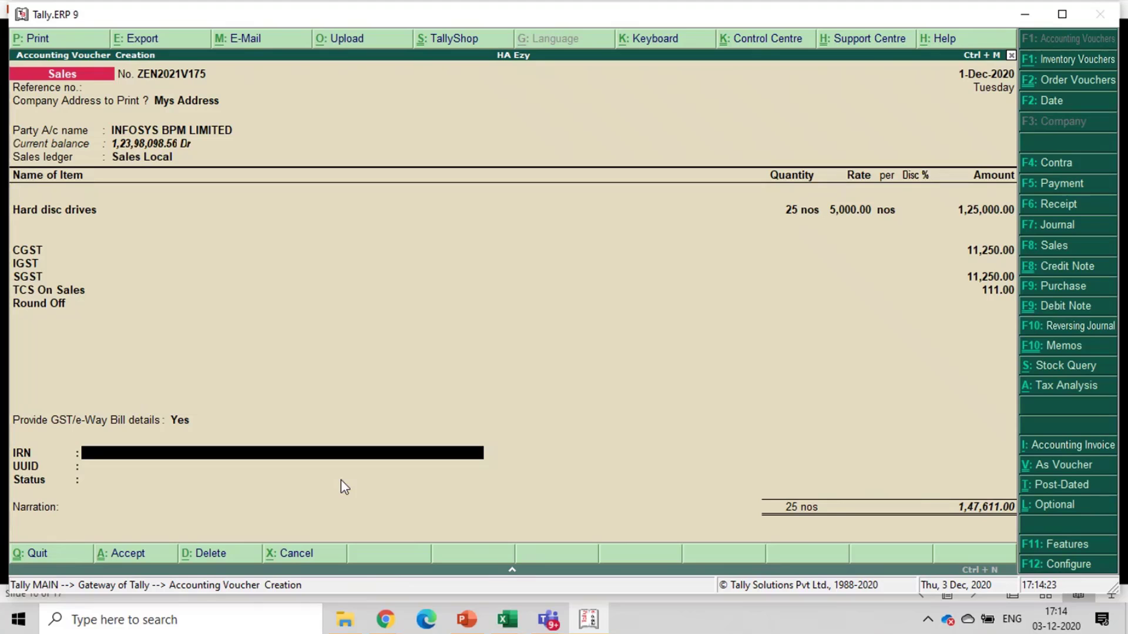
Step: Leave IRN, UUID, Status and Narration blank, save the sales voucher for 1,47,611.00, and quit voucher creation
key(Return)
key(Return)
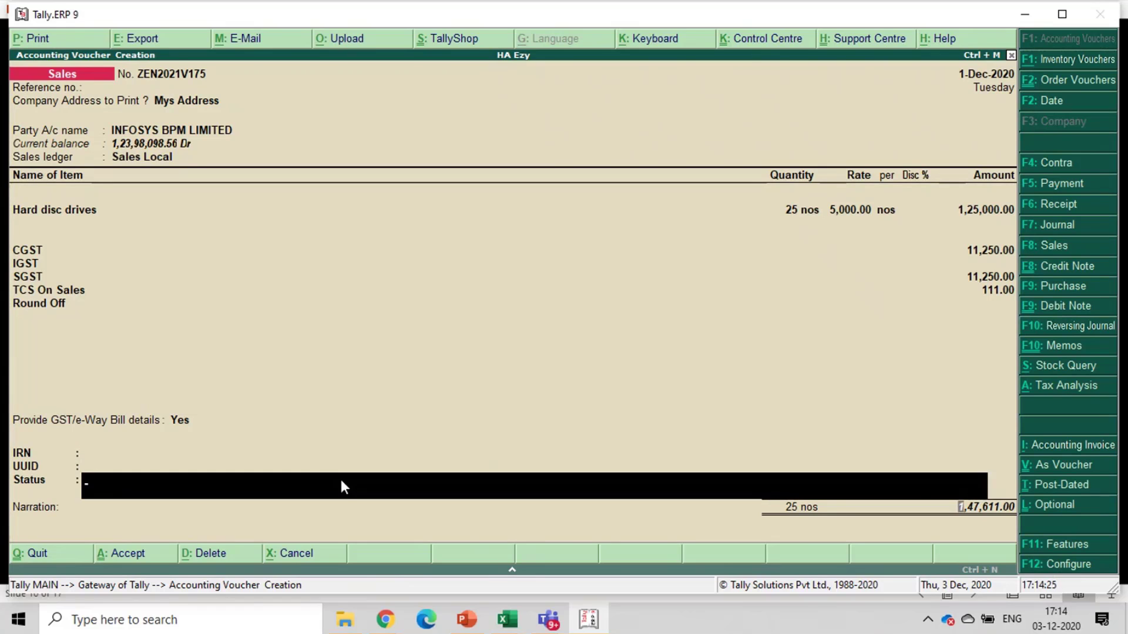
key(Return)
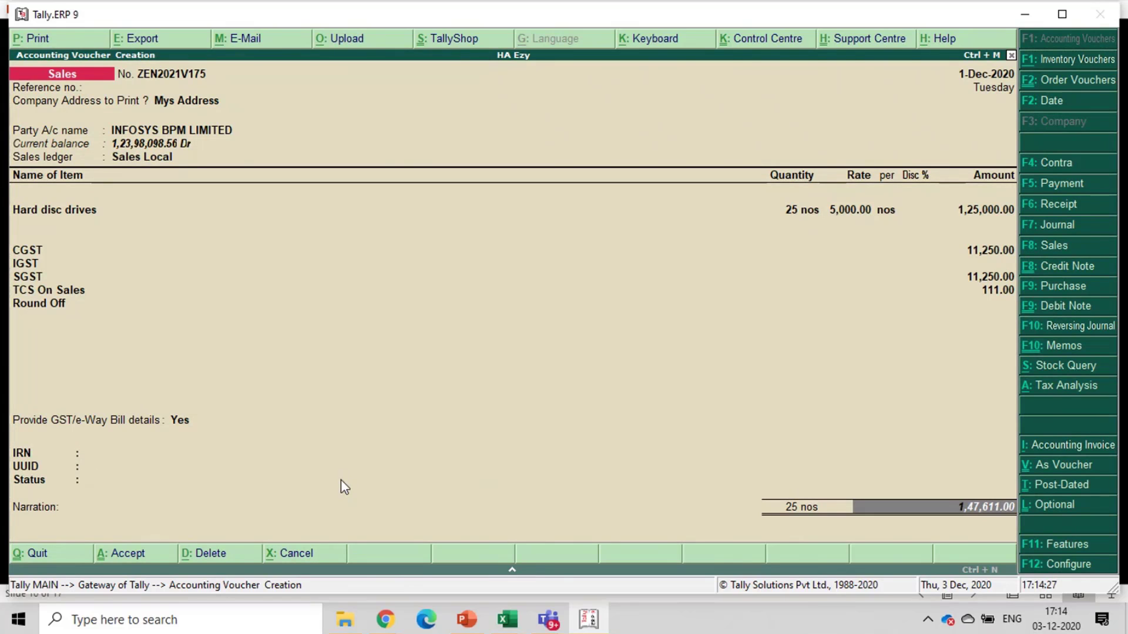
key(Return)
key(Return)
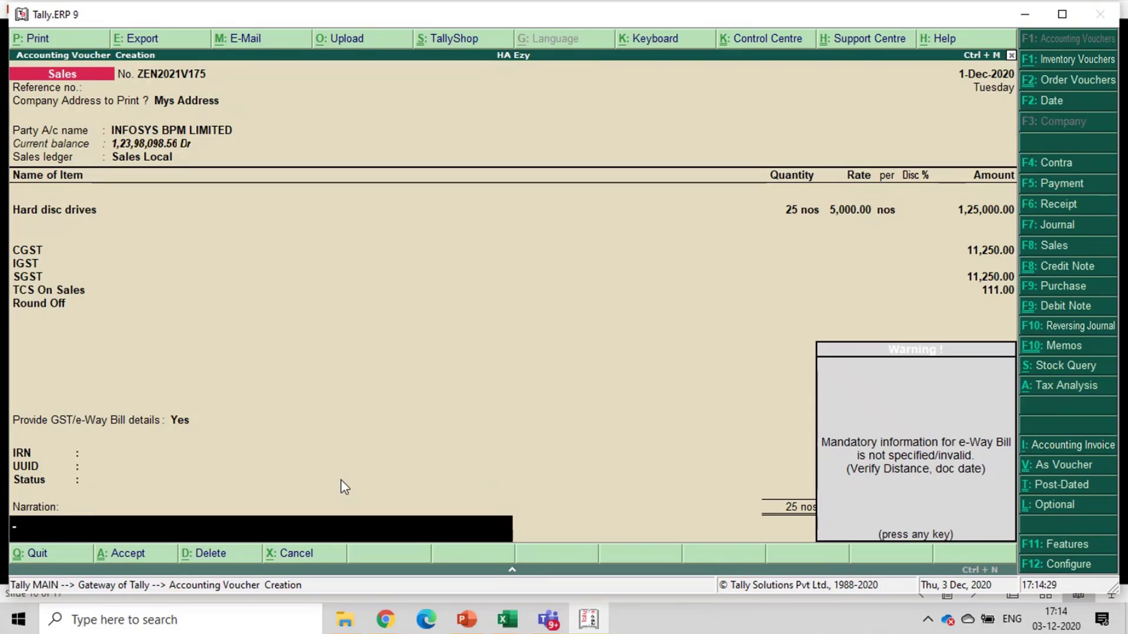
key(Return)
key(Return)
key(Return)
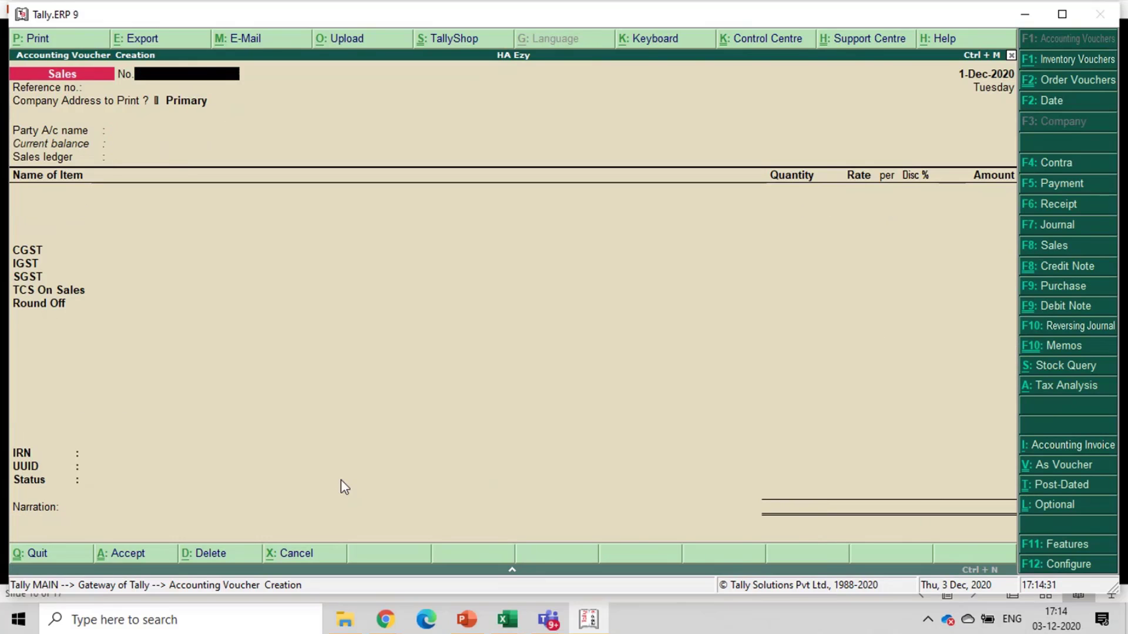
key(Escape)
key(Return)
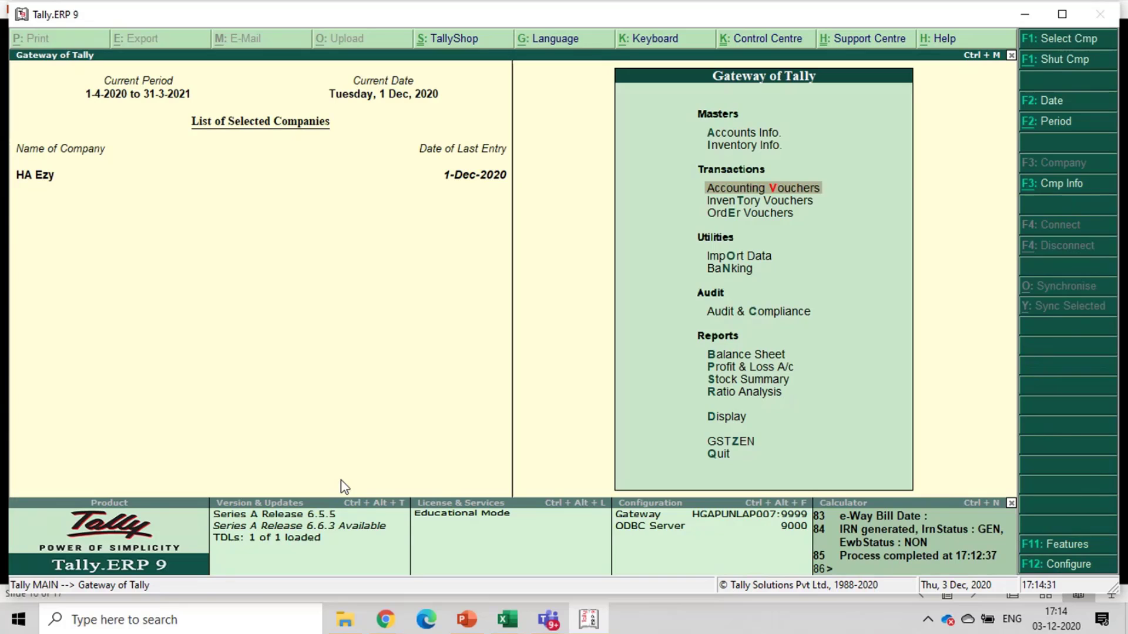
Step: Open the list of pending B2B e-invoices in GSTZEN
key(z)
key(Down)
key(Up)
key(Return)
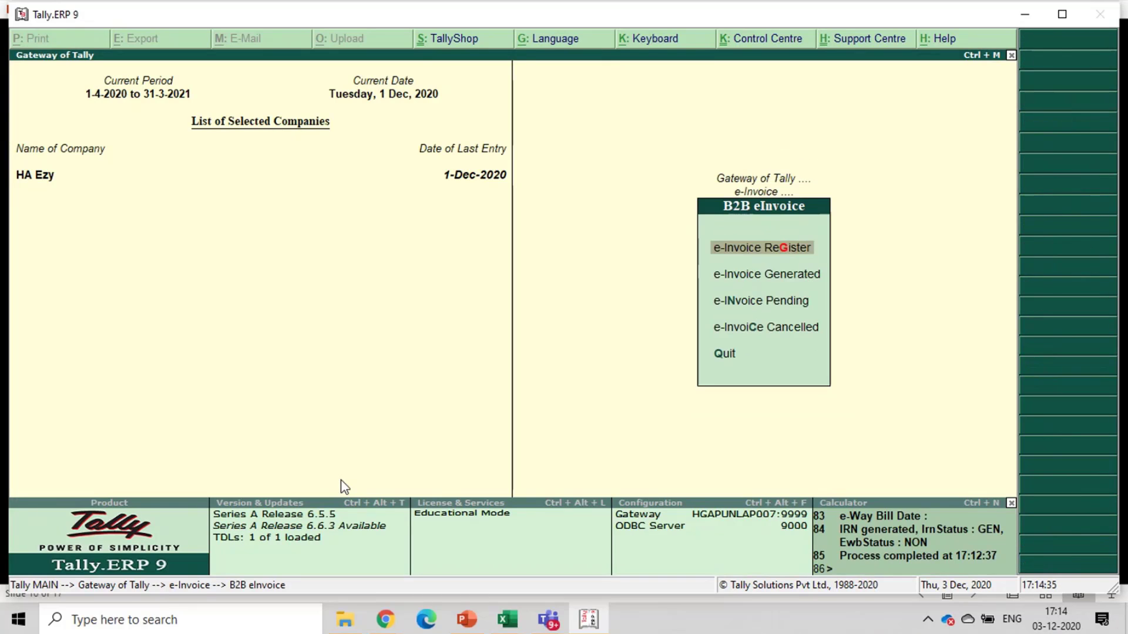
key(Down)
key(Down)
key(Return)
Step: Upload the pending INFOSYS BPM LIMITED sales voucher for 1,47,611.00 as an e-invoice
key(Down)
key(Down)
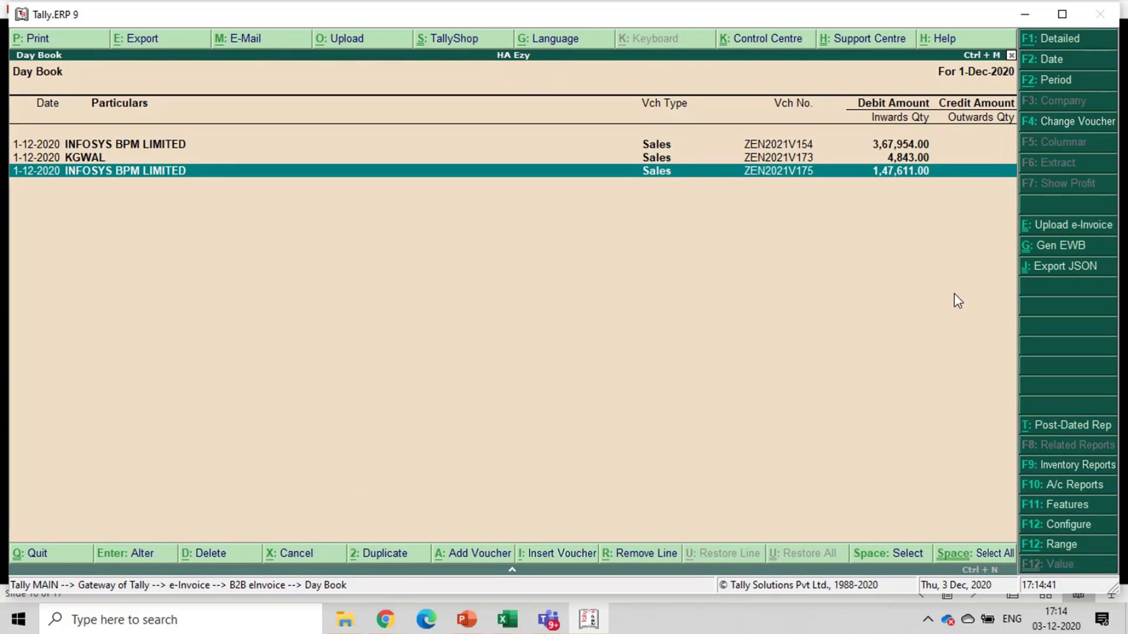
click(1080, 227)
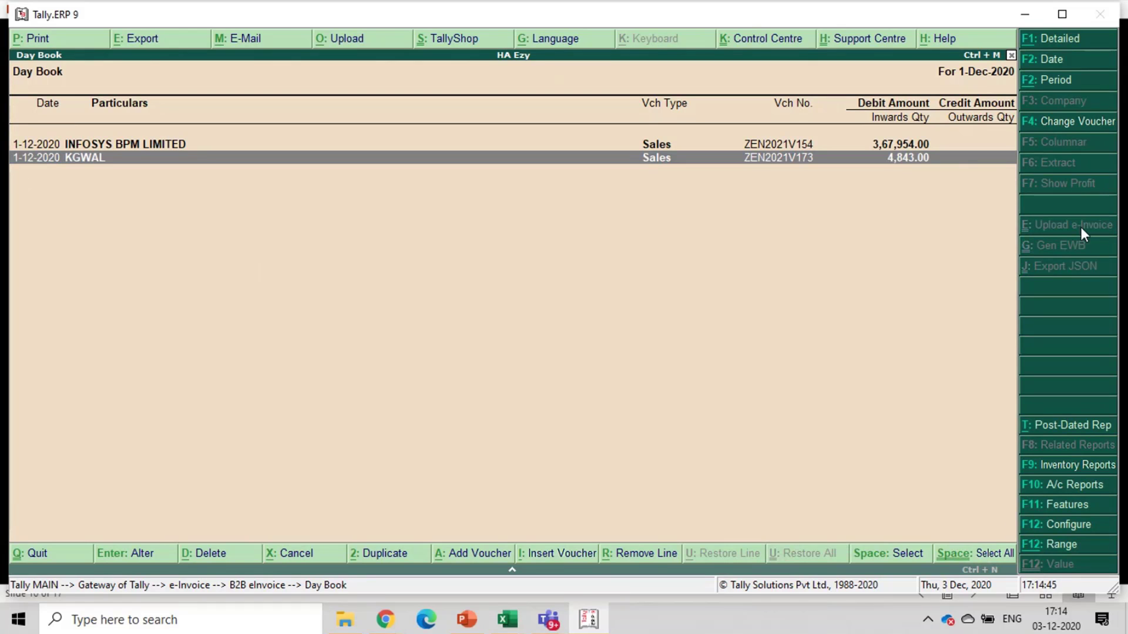
Step: Open the generated B2B e-invoices and compare the last INFOSYS BPM LIMITED entry with the I Apple Shoe Mart Pvt Ltd entry above it
key(Escape)
key(Up)
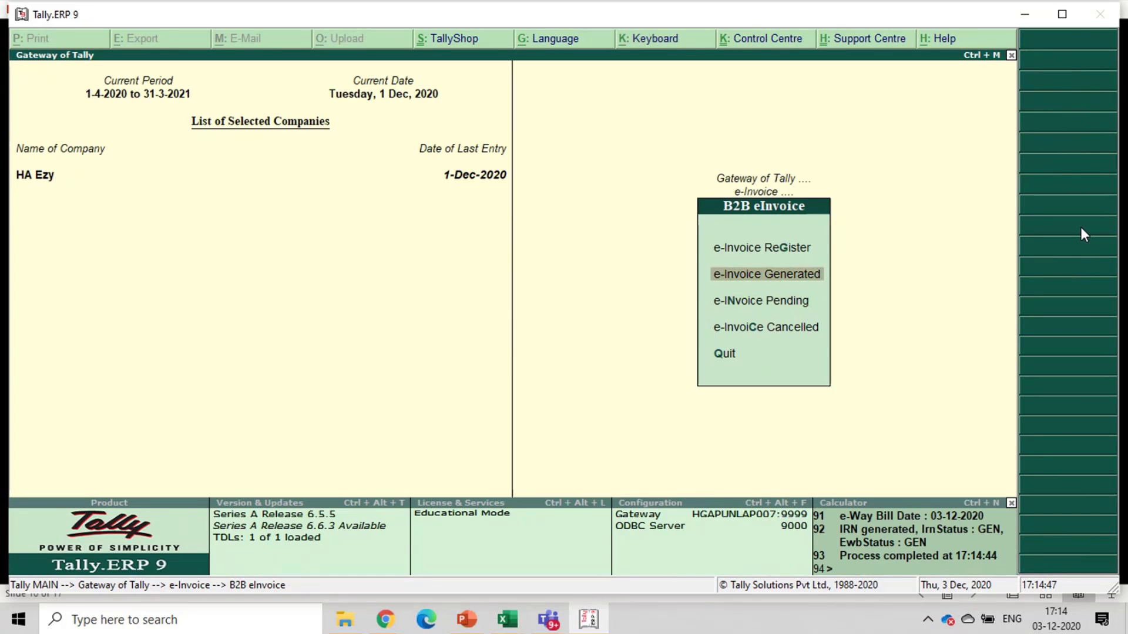
key(Return)
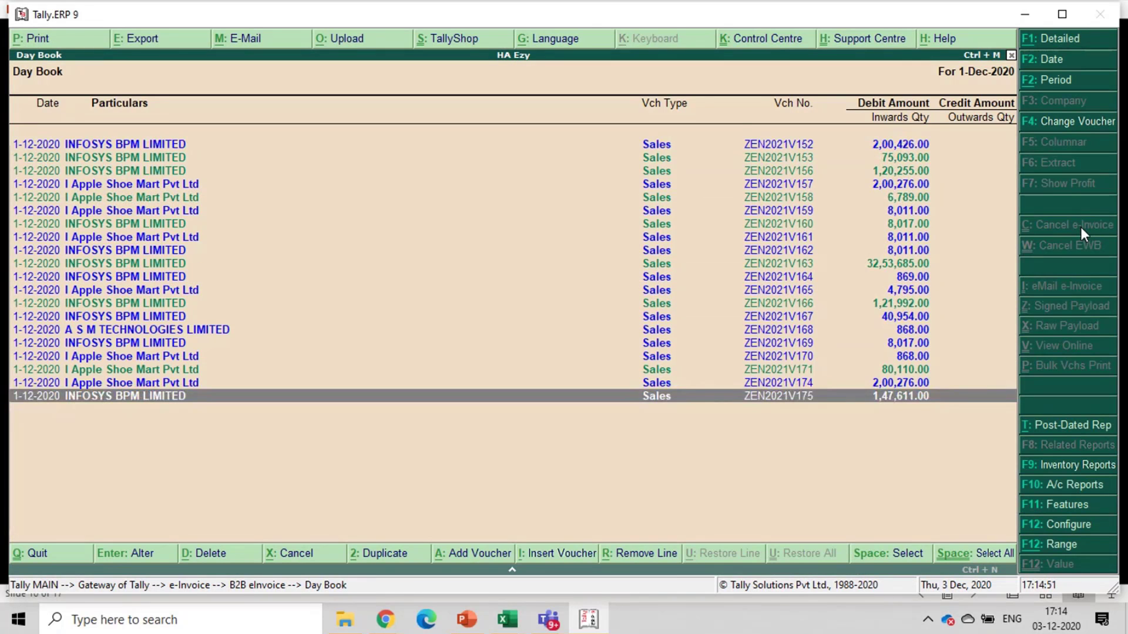
key(Up)
key(Down)
key(Up)
key(Down)
key(Up)
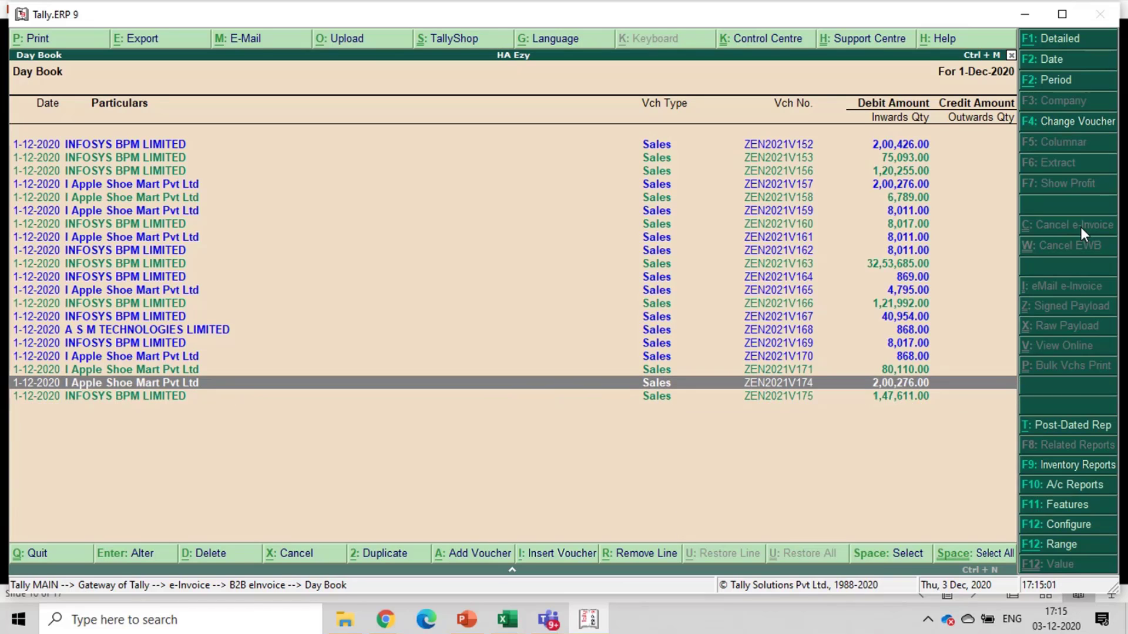
key(Down)
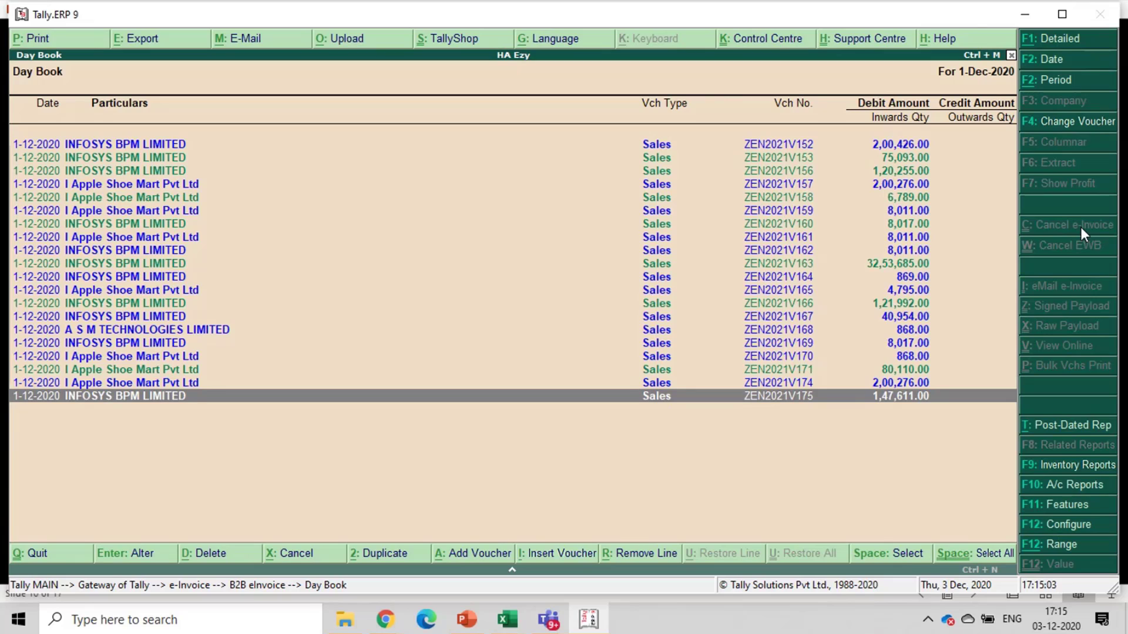
key(Up)
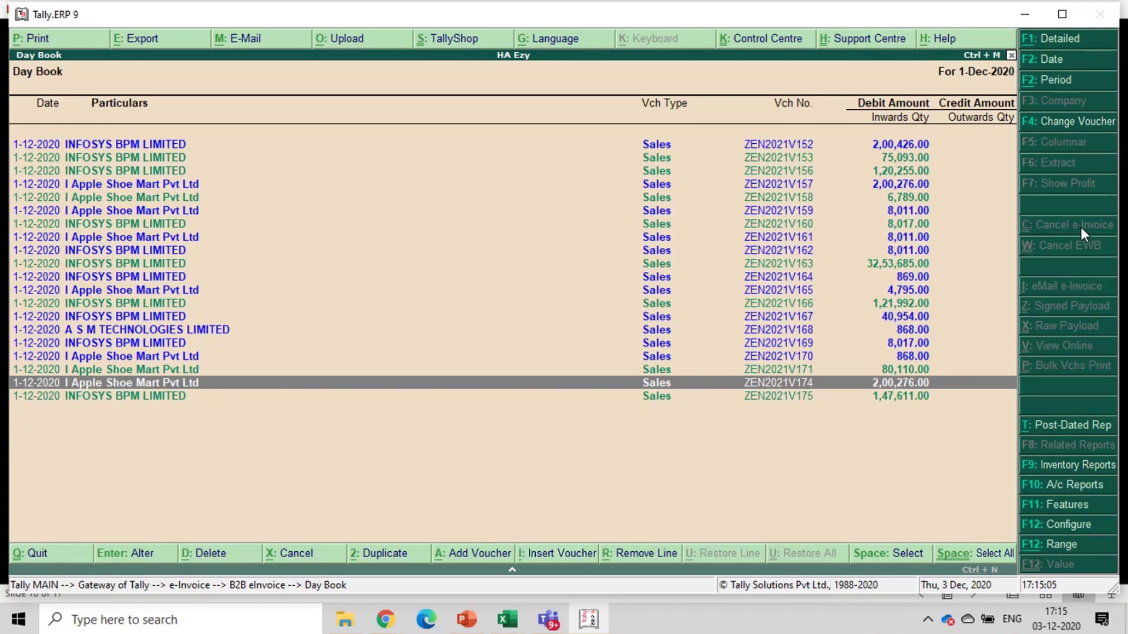
key(Down)
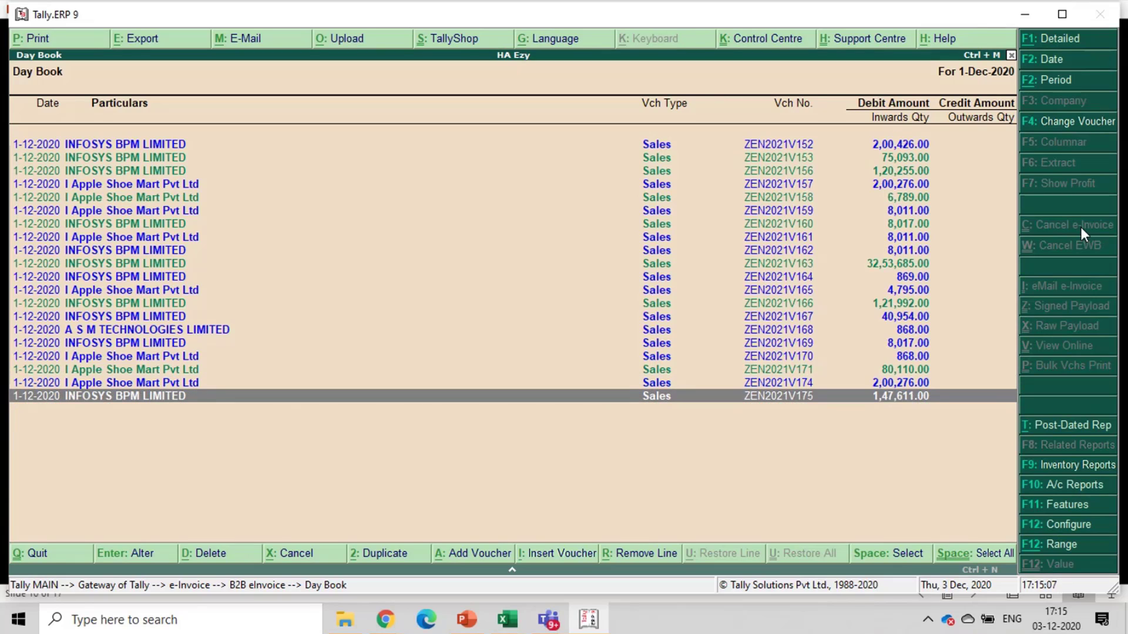
key(Up)
key(Down)
Step: Open the generated INFOSYS BPM LIMITED voucher for 1,47,611.00, check its IRN, UUID and status, and quit it
key(Return)
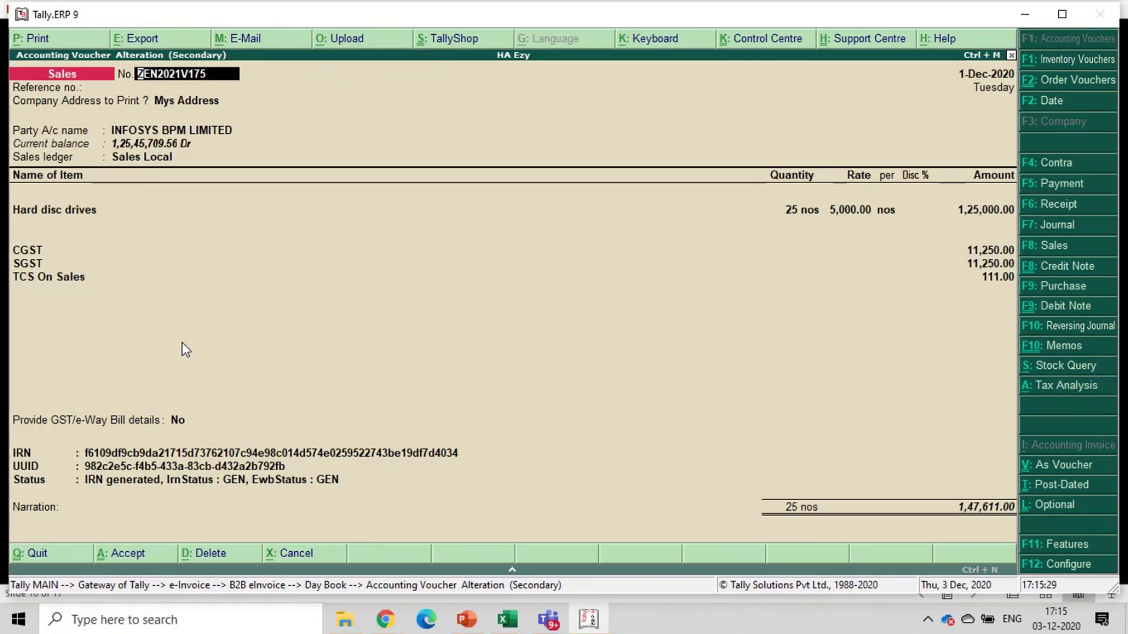
key(Escape)
key(Escape)
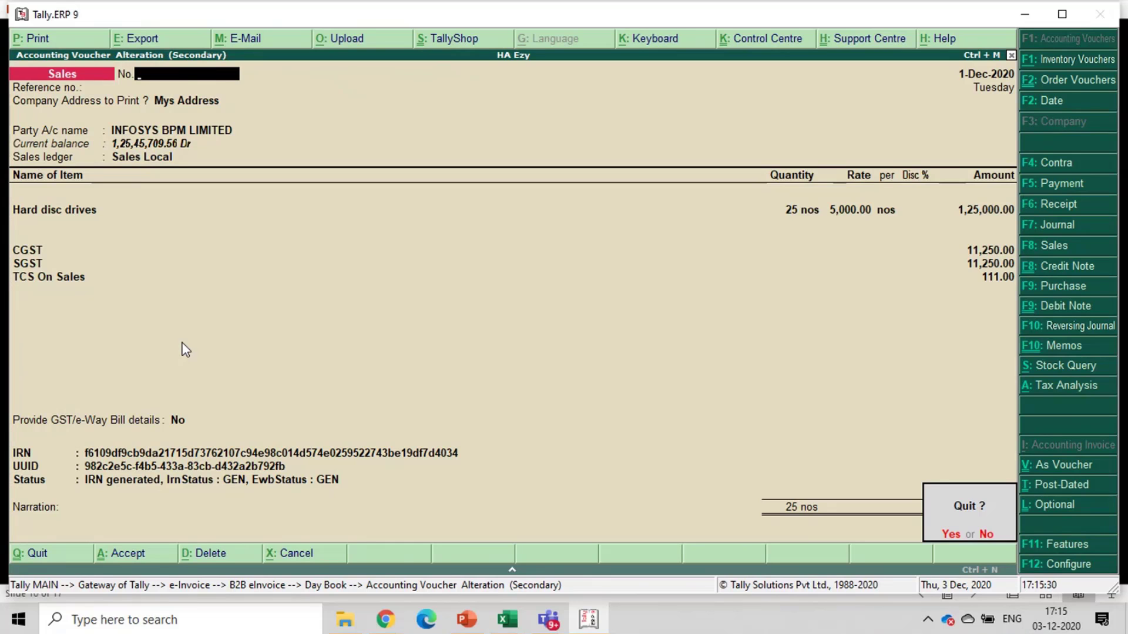
key(y)
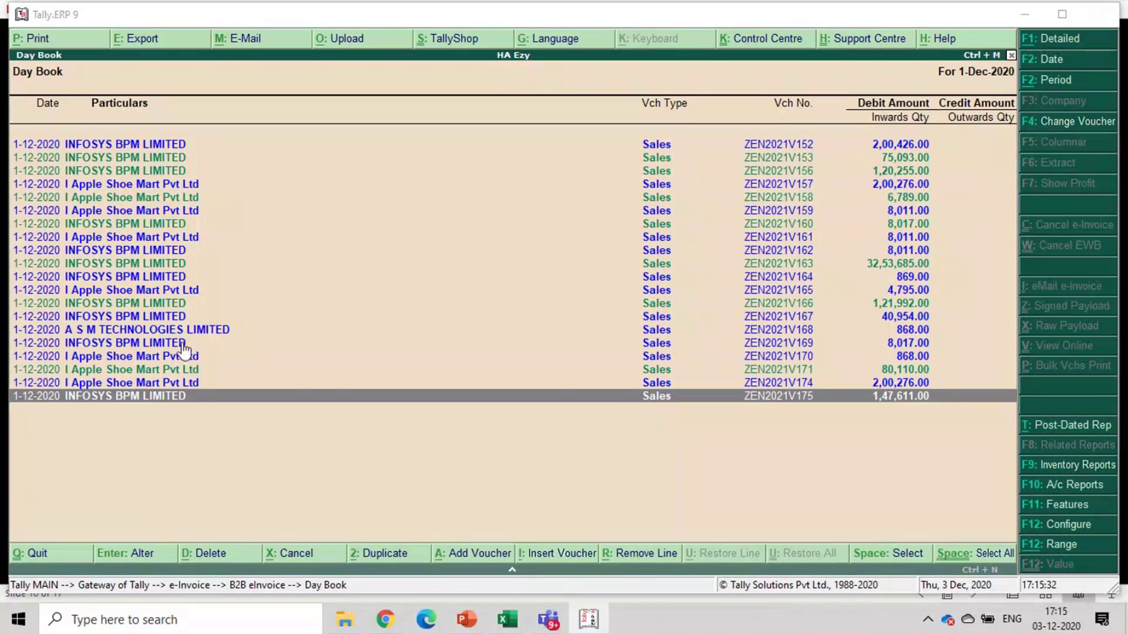
Step: Switch to the PowerPoint e-invoicing presentation and advance to the Documents Requiring IRN slide
key(alt+Tab)
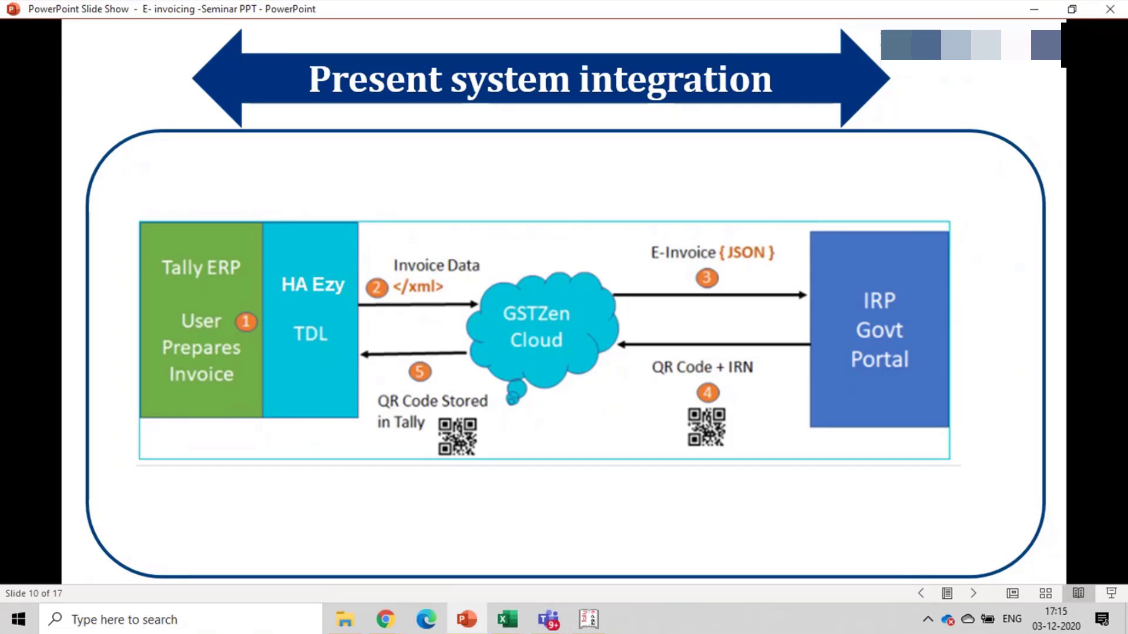
key(Right)
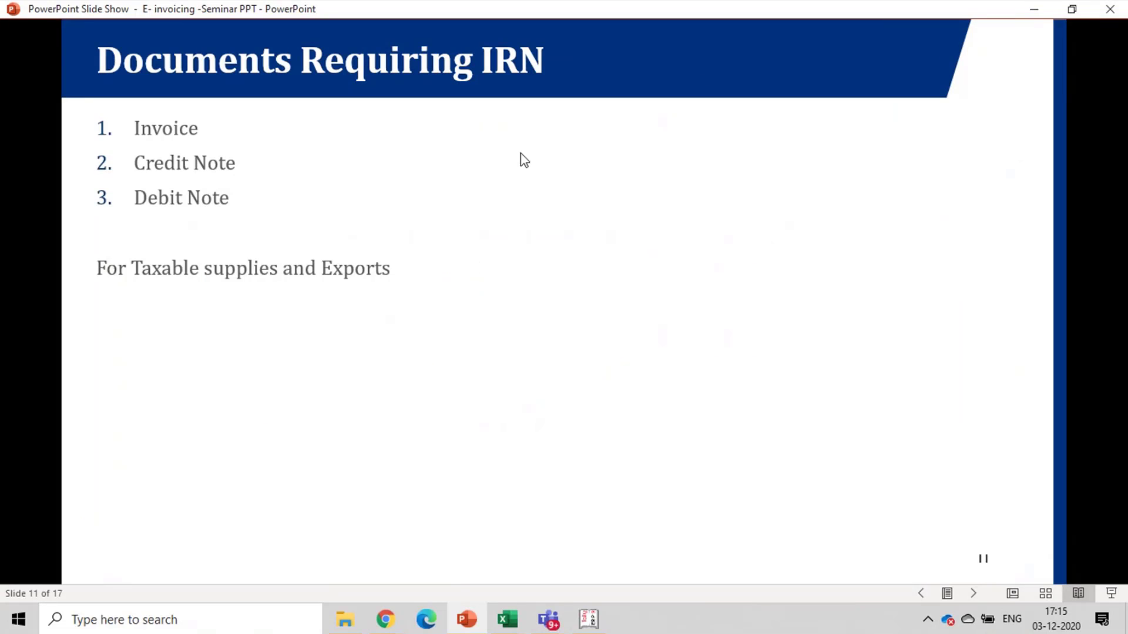
Step: Switch back to Tally and review the generated INFOSYS BPM LIMITED voucher for 1,47,611.00 once more
key(alt+Tab)
key(alt+Tab)
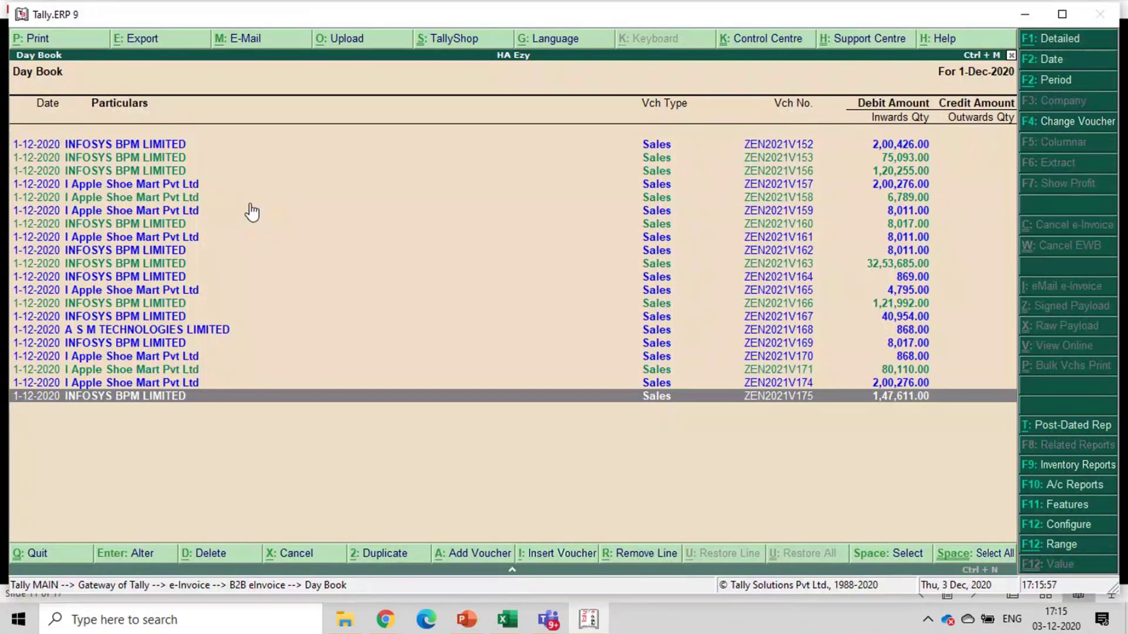
key(Return)
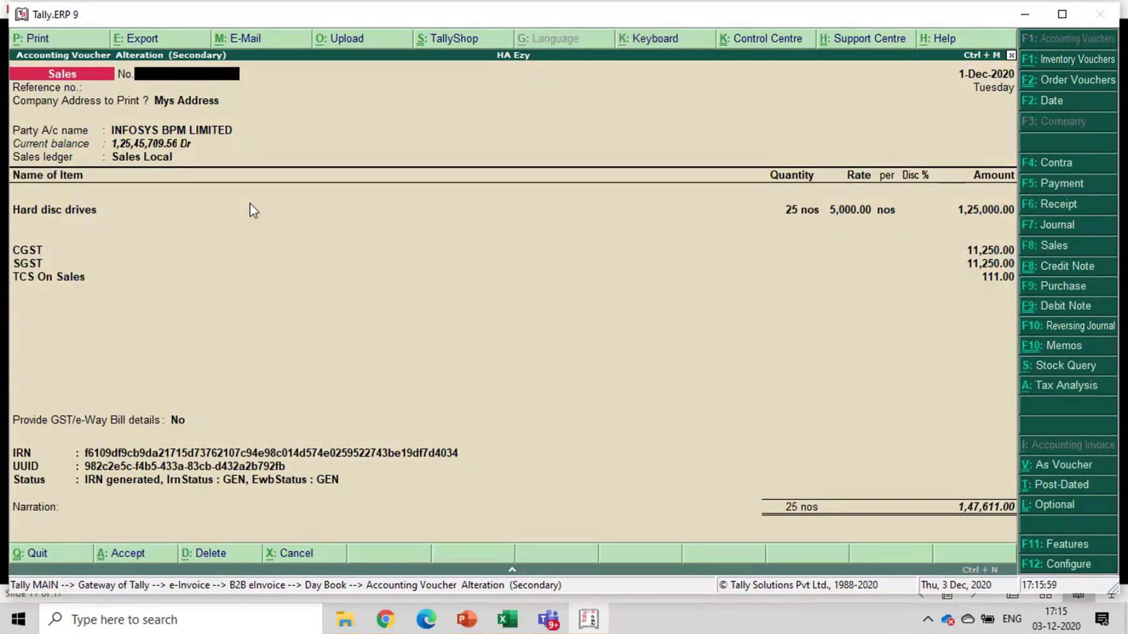
key(Escape)
Step: Switch to the PowerPoint presentation and advance to the Few Points slide
key(alt+Tab)
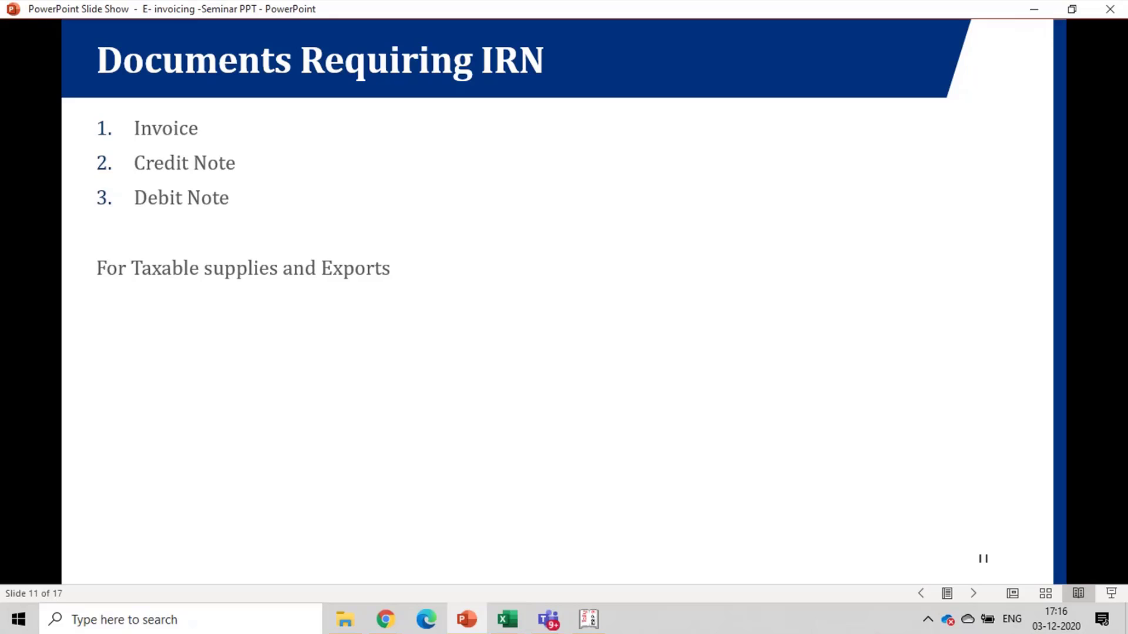
key(Right)
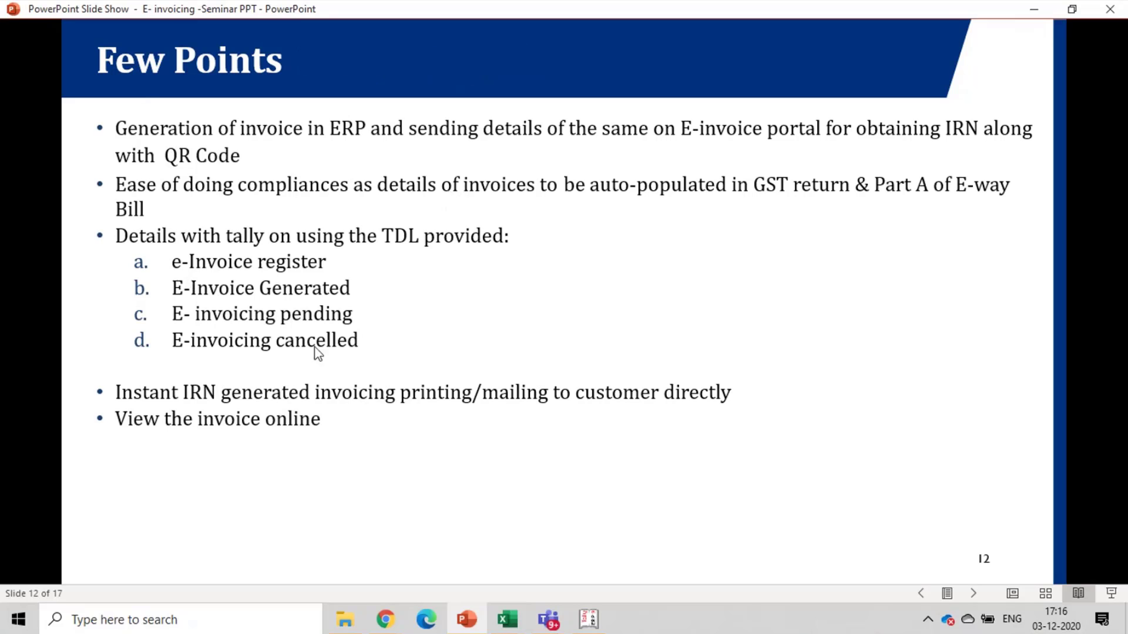
Step: Return to Tally, confirm quitting, and leave the e-invoice menus for the Gateway of Tally
key(alt+Tab)
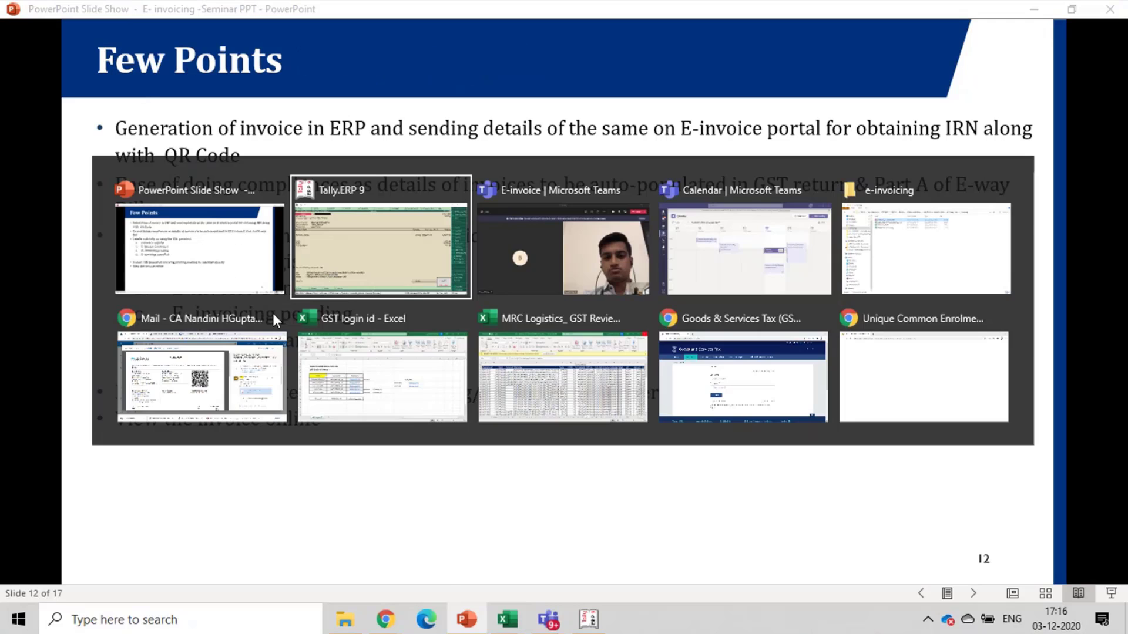
key(y)
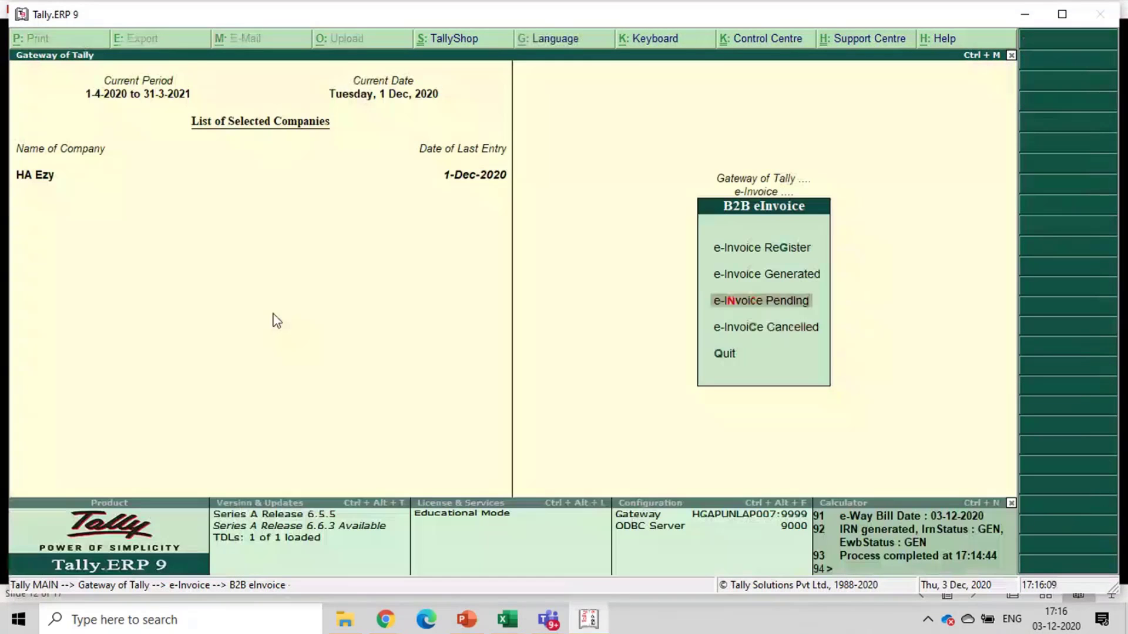
key(Down)
key(Up)
key(Up)
key(Up)
key(Escape)
key(Escape)
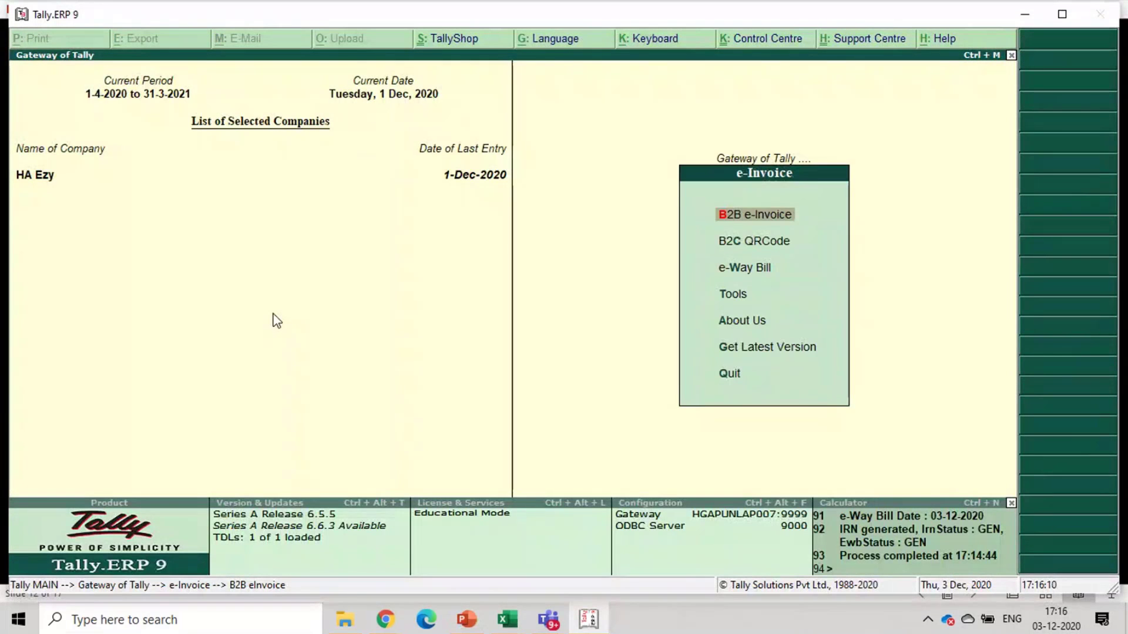
Step: Locate the GSTZEN entry in the Gateway of Tally and open its e-Invoice options
key(Up)
key(Up)
key(Up)
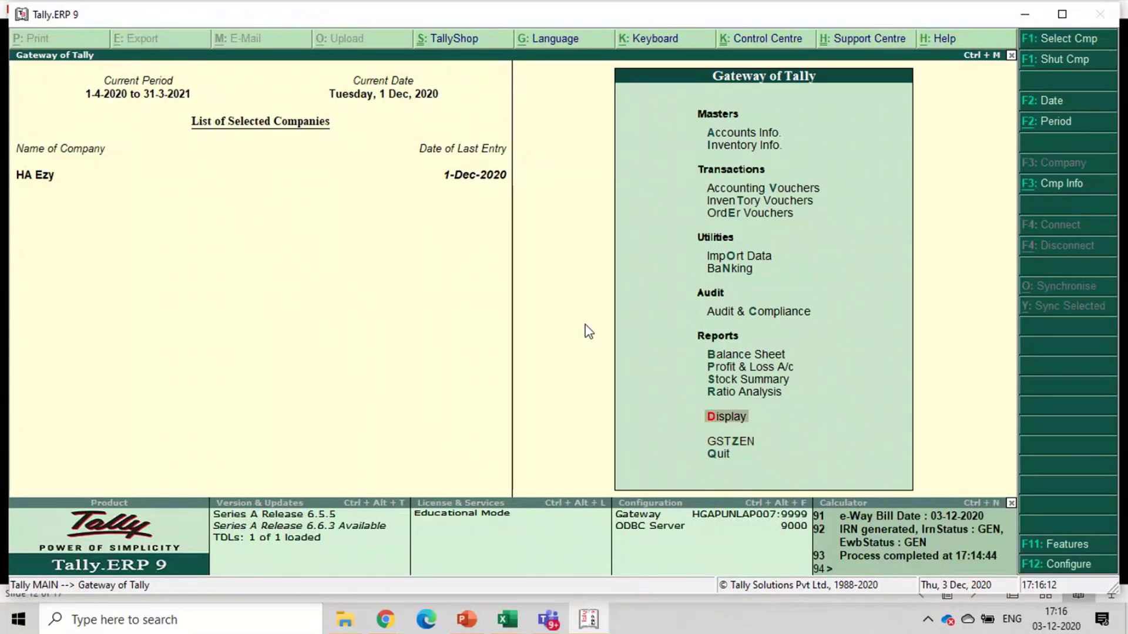
key(Down)
key(Down)
key(Down)
key(Down)
key(Up)
key(Down)
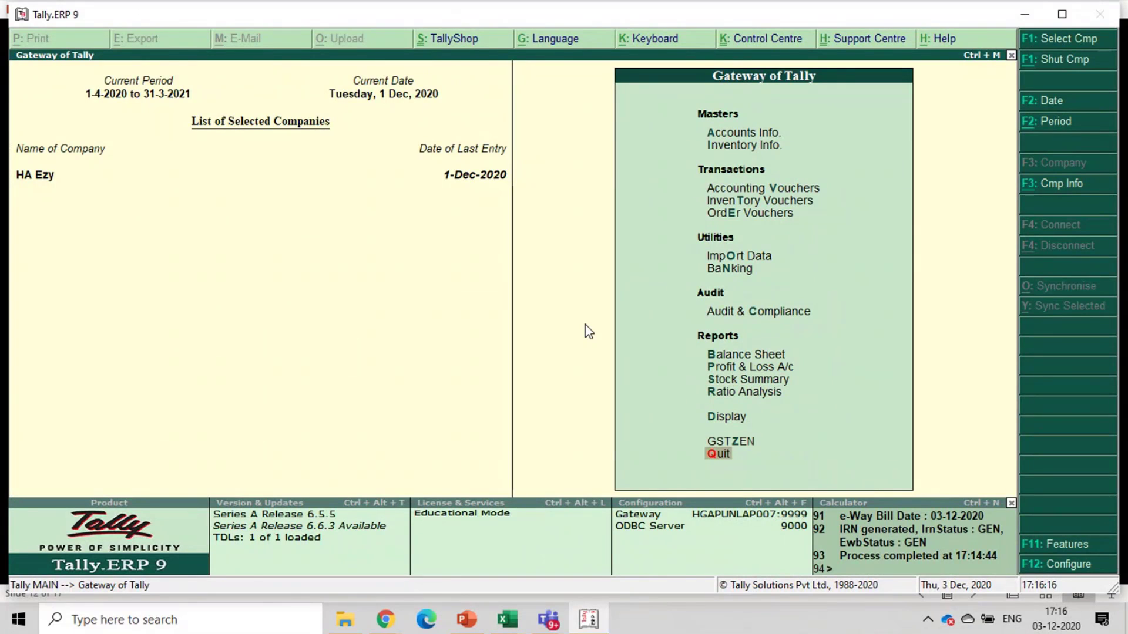
key(Up)
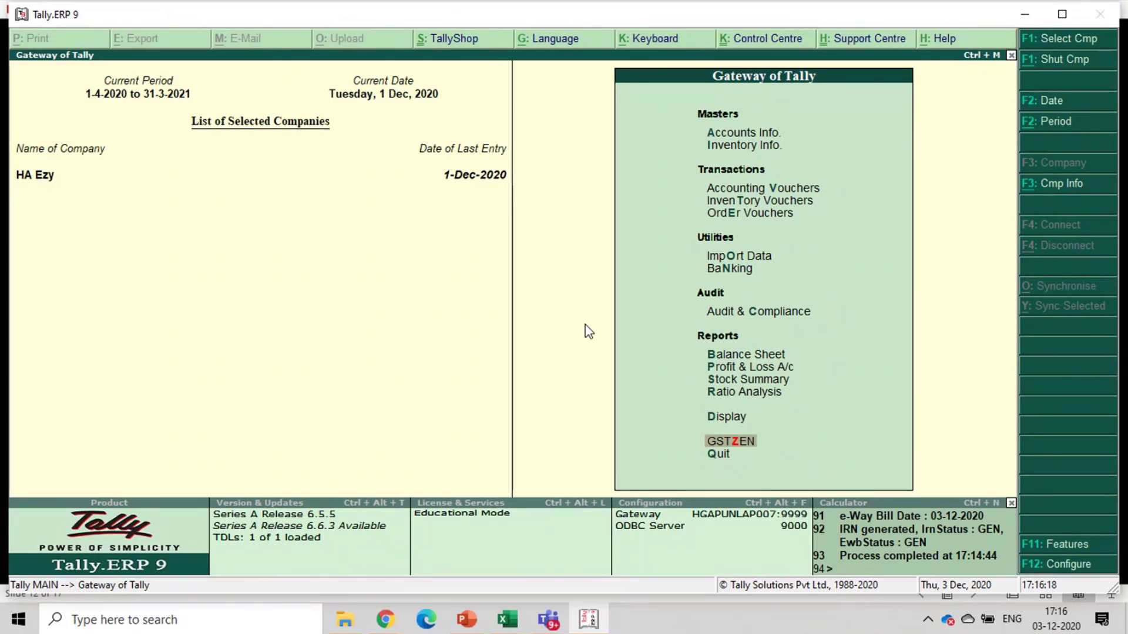
key(Return)
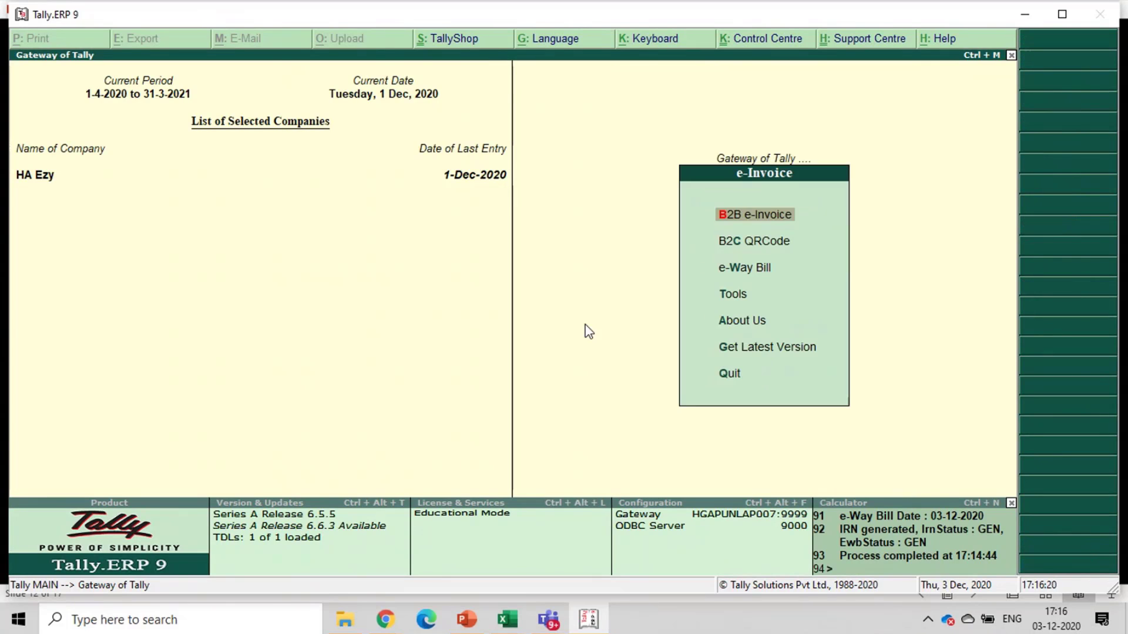
Step: Compare the B2B e-Invoice and B2C QRCode options of GSTZEN, and open B2B e-Invoice
key(Down)
key(Up)
key(Down)
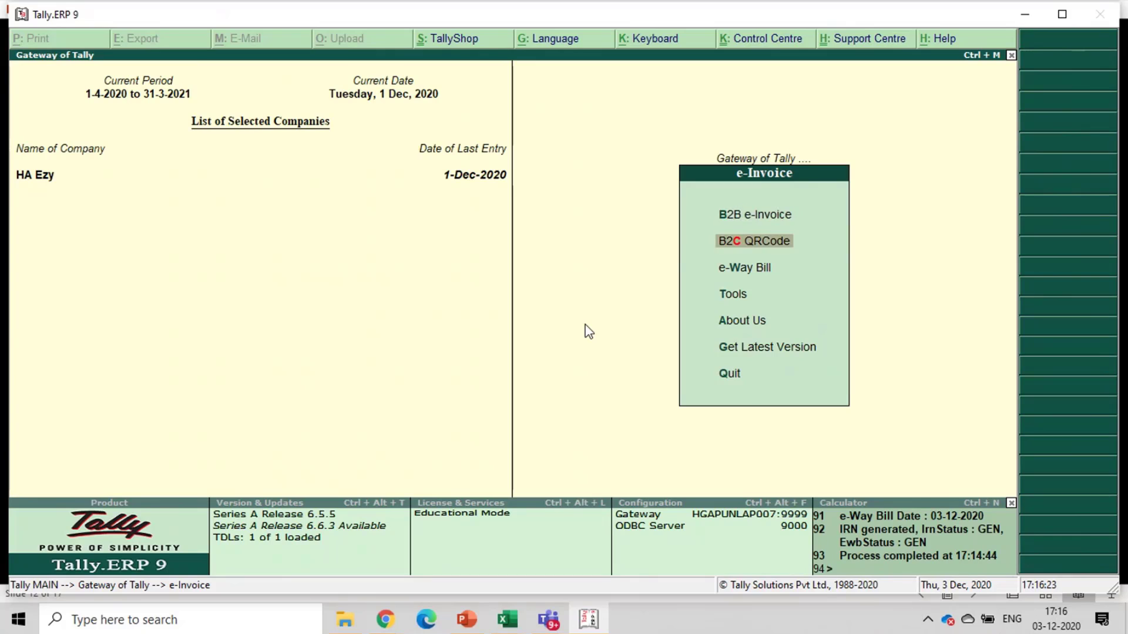
key(Up)
key(Down)
key(Up)
key(Down)
key(Up)
key(Down)
key(Up)
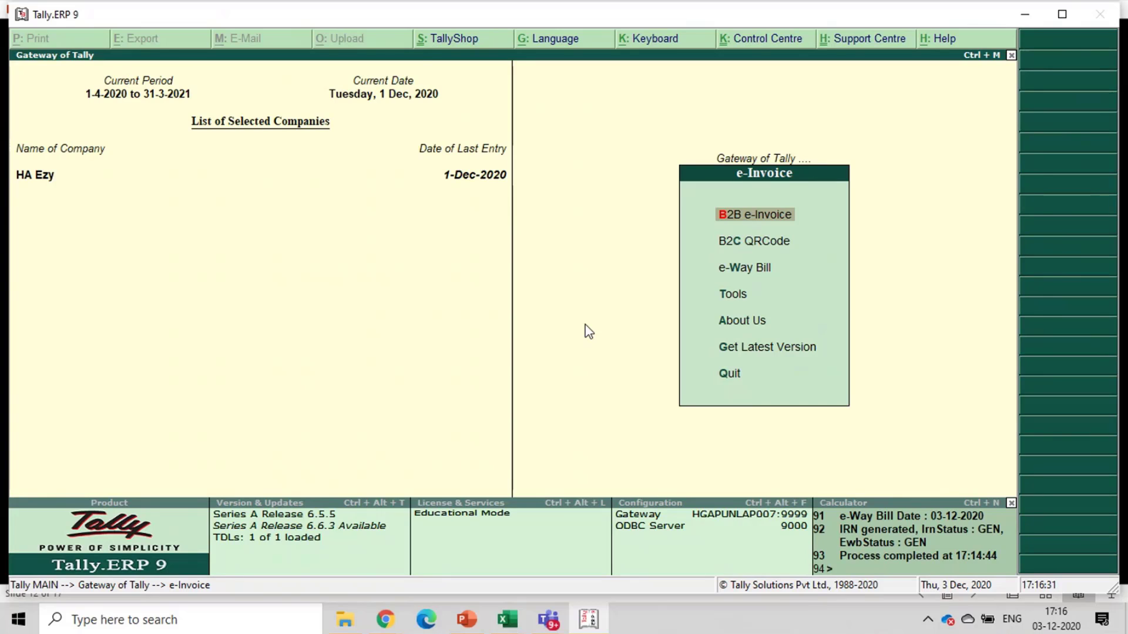
key(Down)
key(Up)
key(Down)
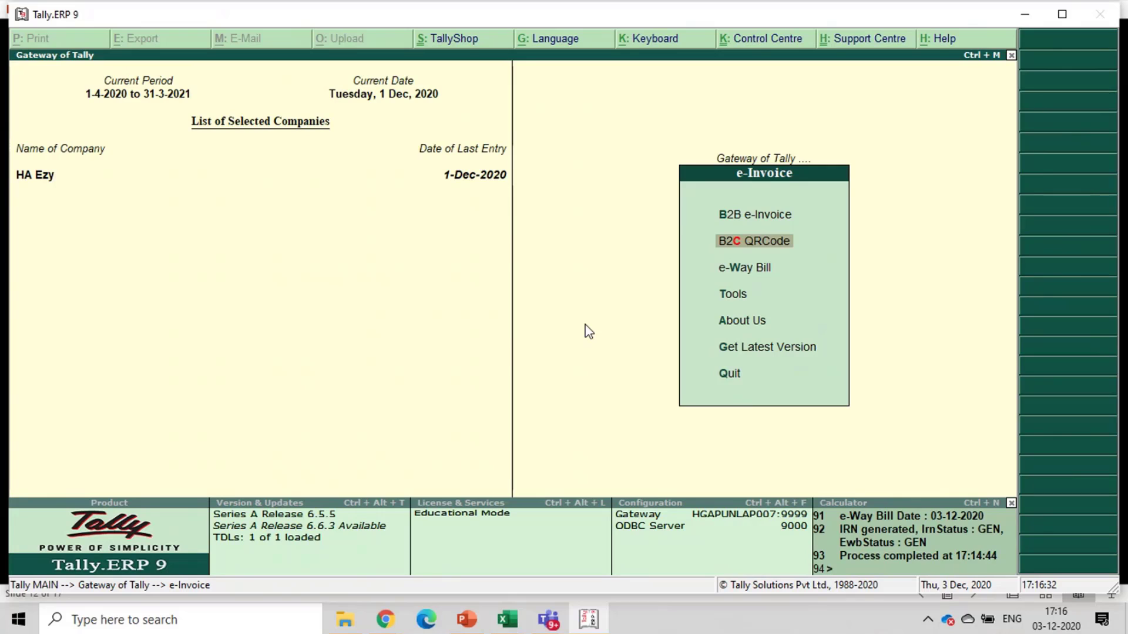
key(Up)
key(Return)
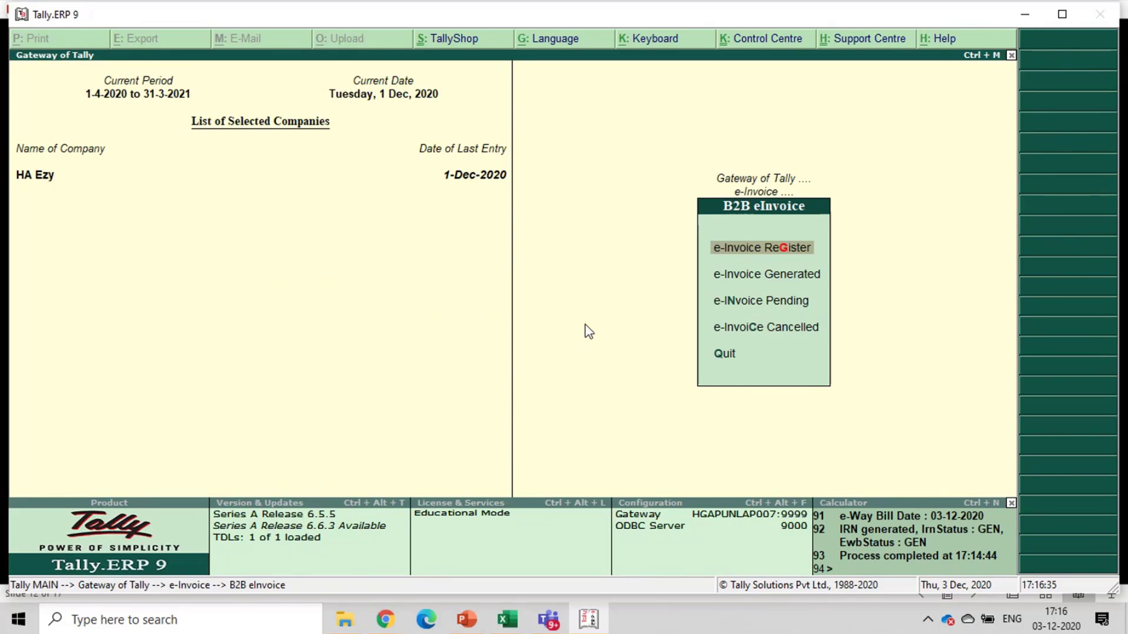
Step: Look through the B2B e-invoice reports: register, generated, pending and cancelled
key(Up)
key(Down)
key(Up)
key(Down)
key(Up)
key(Up)
key(Up)
key(Up)
key(Up)
key(Down)
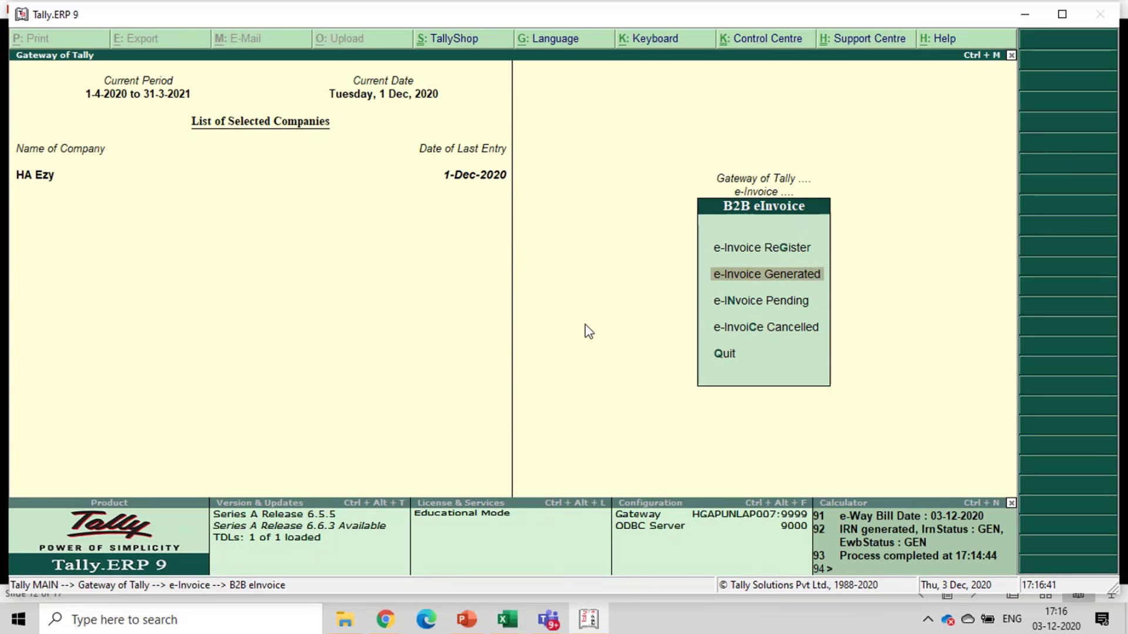
Step: Open the e-Invoice Pending report, glance at the e-invoicing slide in PowerPoint, and return to Tally
key(Down)
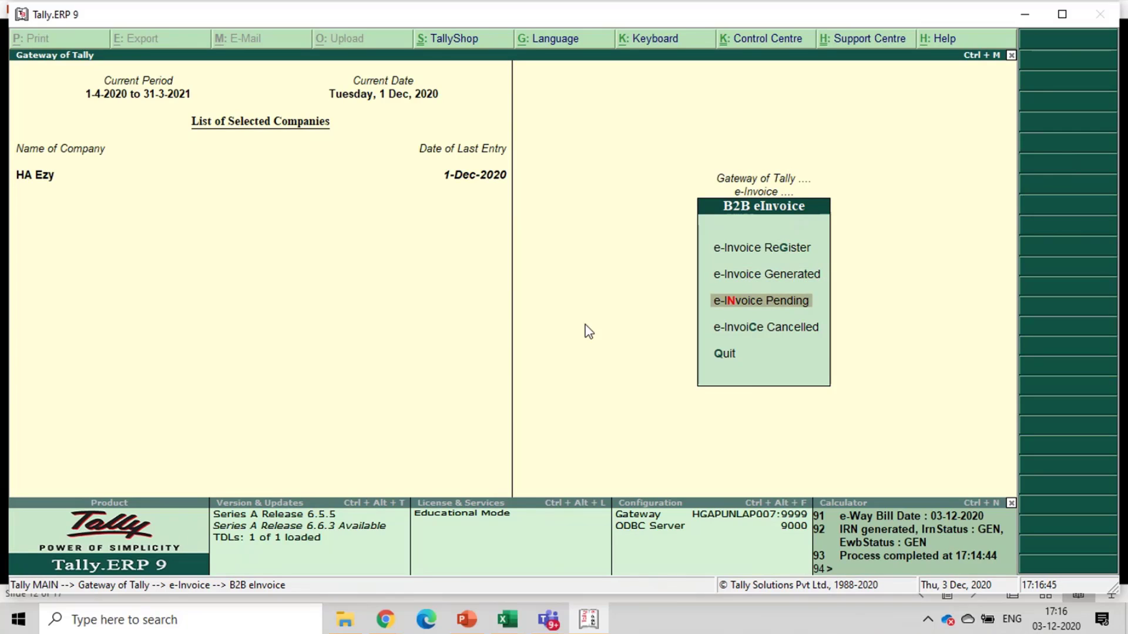
key(Up)
key(Down)
key(Return)
key(alt+Tab)
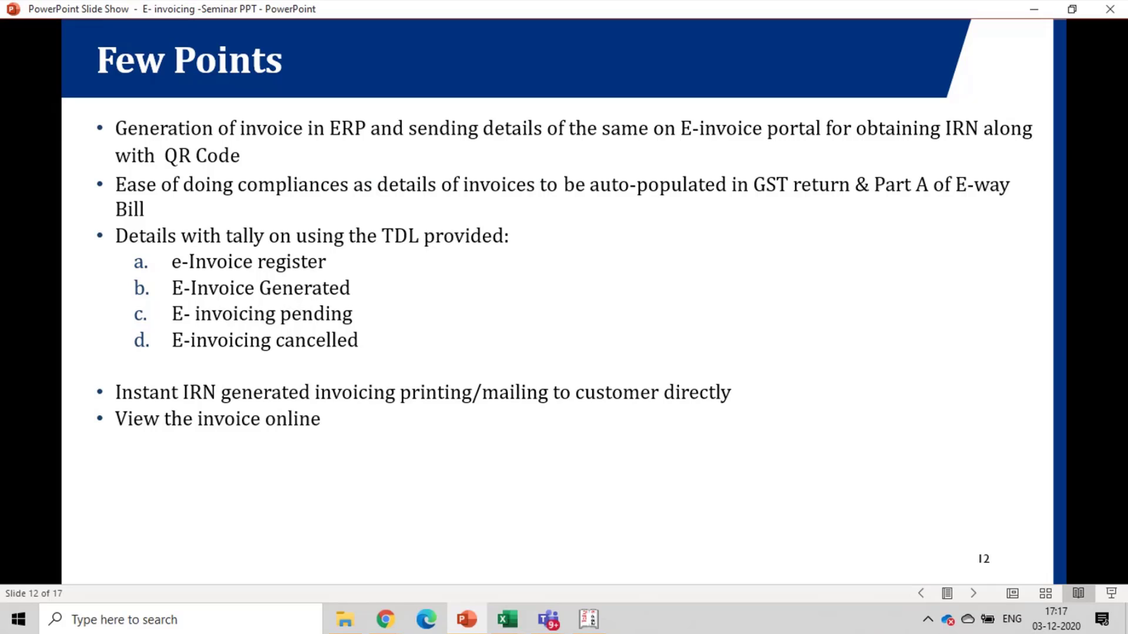
key(alt+Tab)
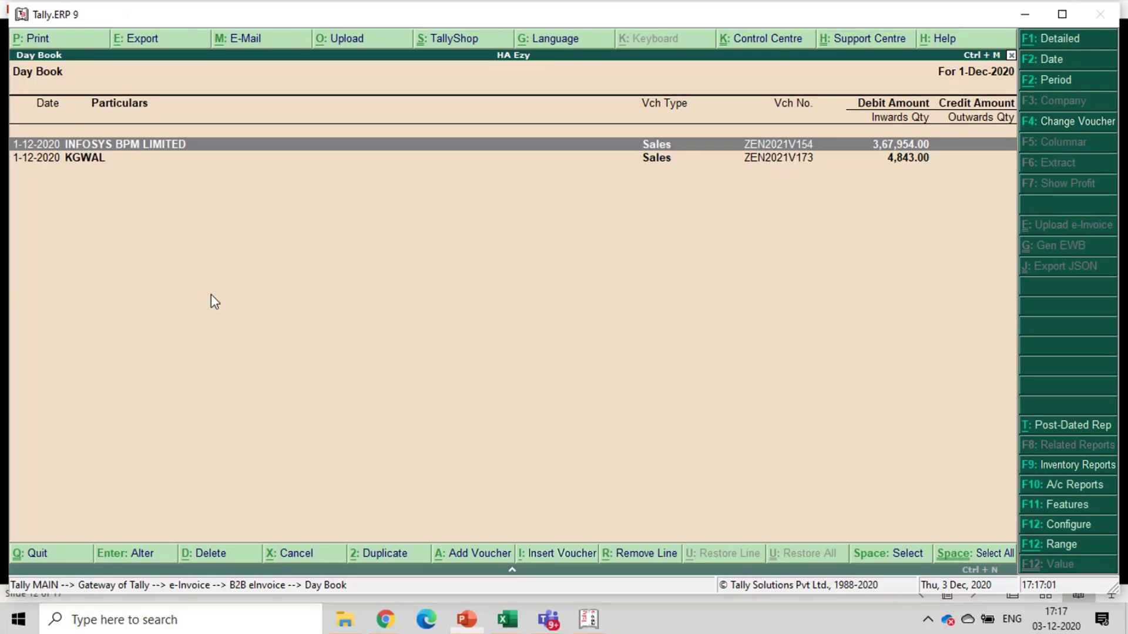
Step: Compare the pending sales vouchers and open the one for KGWAL for alteration
key(Down)
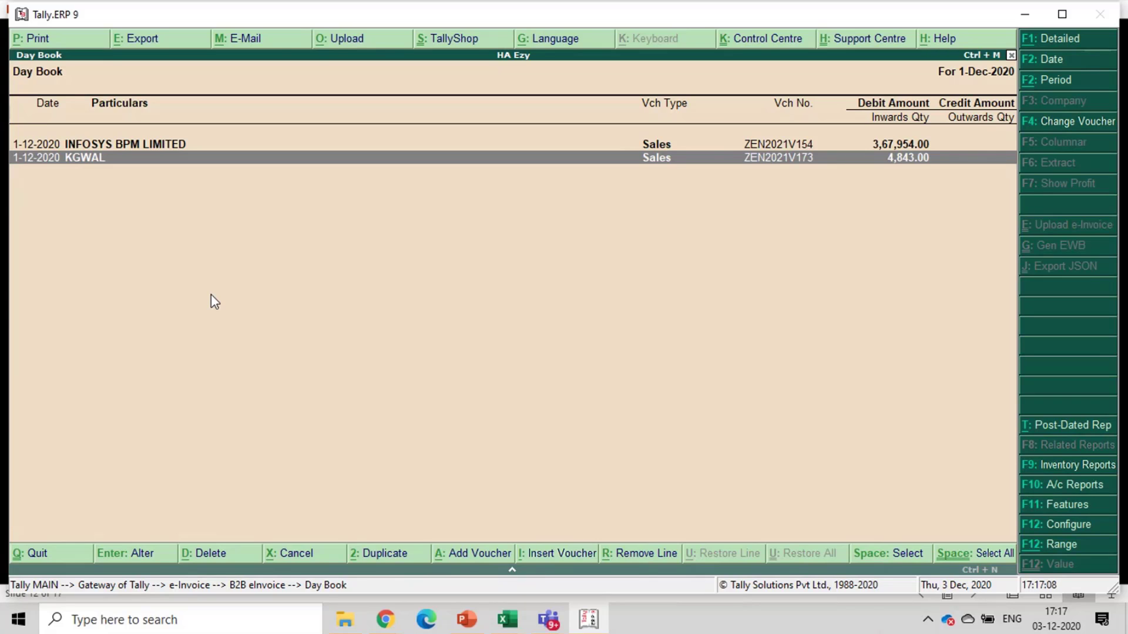
key(Up)
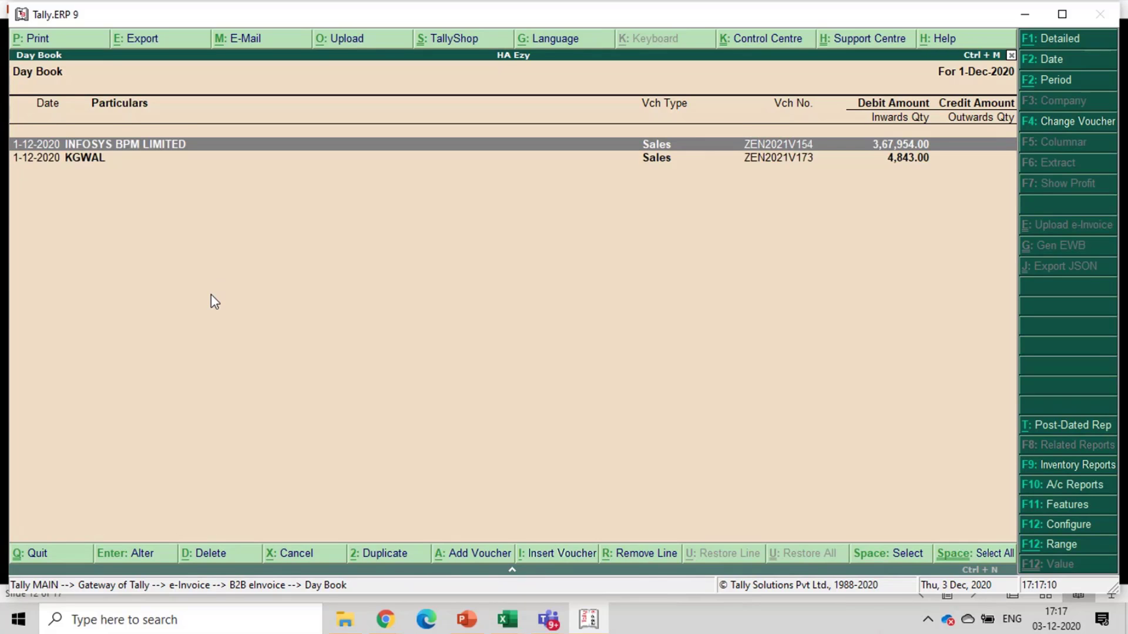
key(Down)
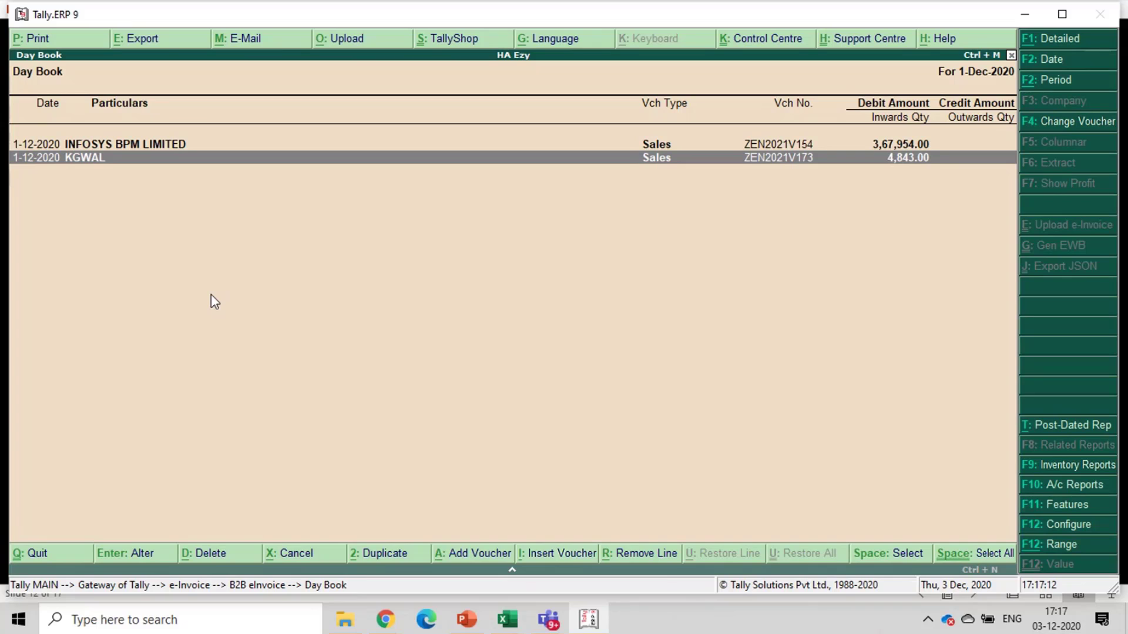
key(Return)
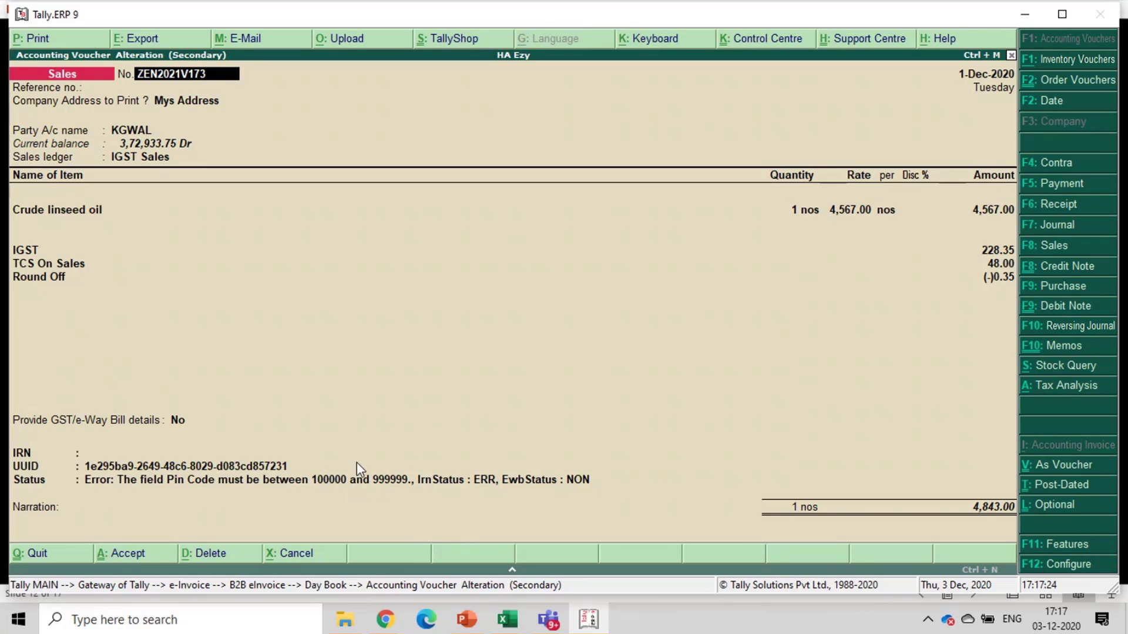
Step: Keep the voucher number, party and Mys Address mailing details, and proceed to the voucher's party details
key(Return)
key(Return)
key(Return)
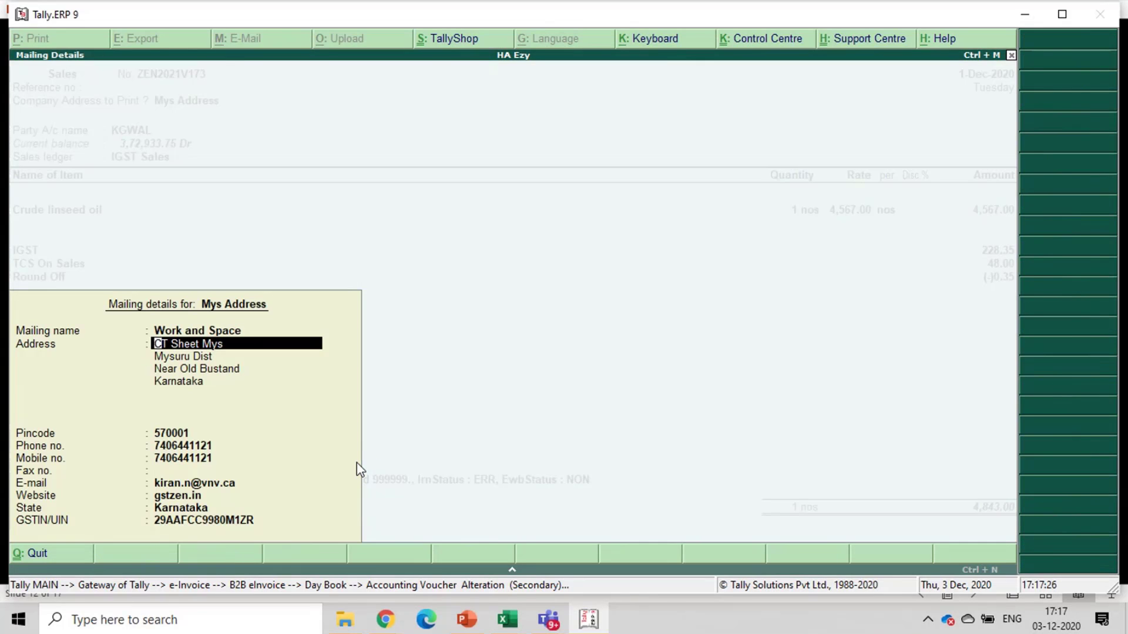
key(ctrl+a)
key(Return)
key(Return)
key(Return)
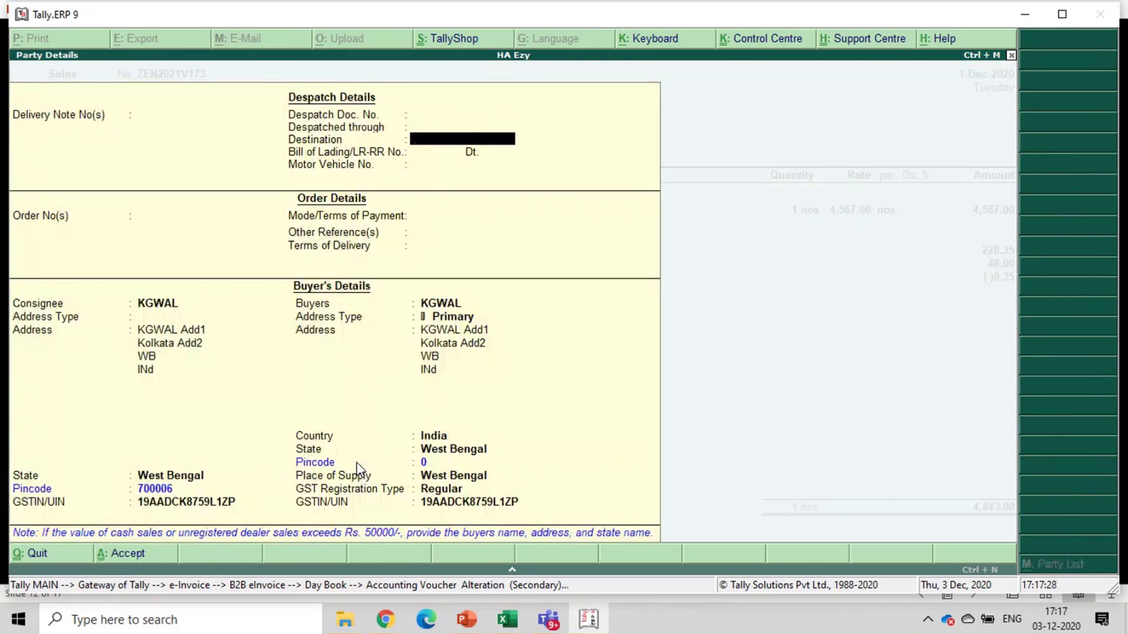
Step: Keep the despatch, order and consignee details, and set the buyer's pincode to match the consignee's pincode
key(Return)
key(Return)
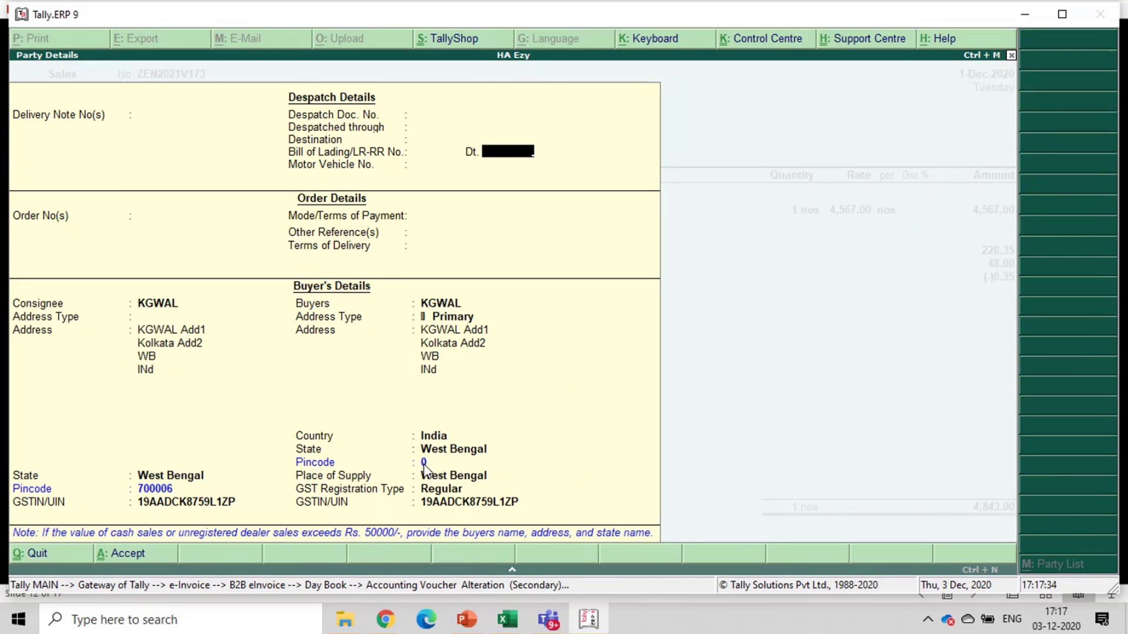
key(Return)
key(Return)
key(Return)
key(Return)
key(Return)
key(Return)
key(Return)
key(Return)
key(Return)
key(Return)
key(Return)
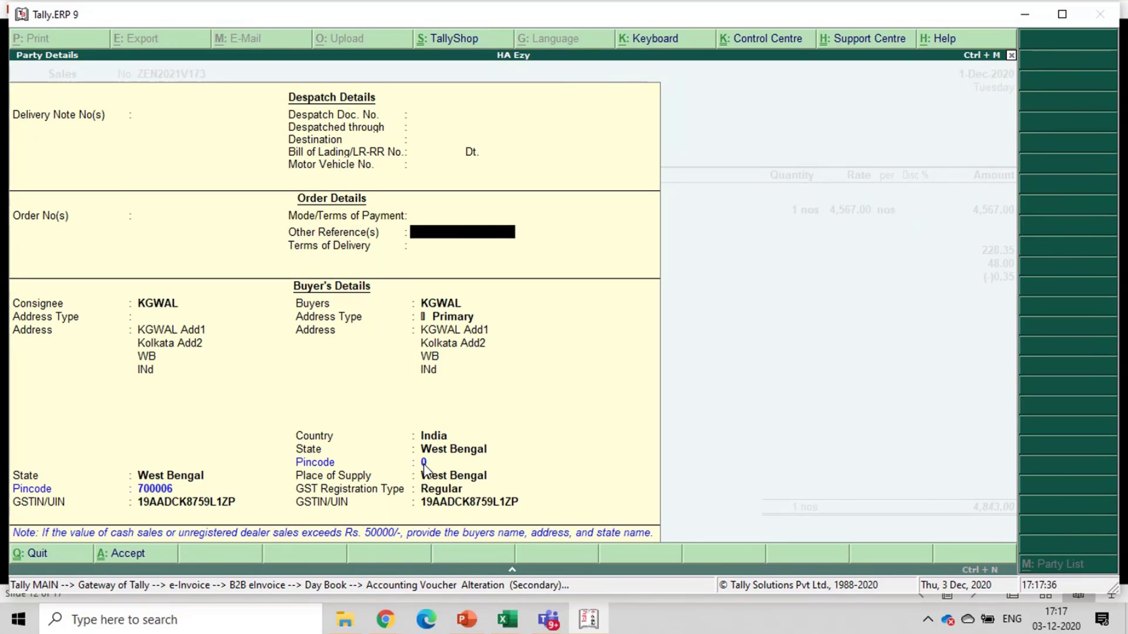
key(Return)
key(Return)
key(Return)
key(Return)
key(Return)
key(Return)
key(Return)
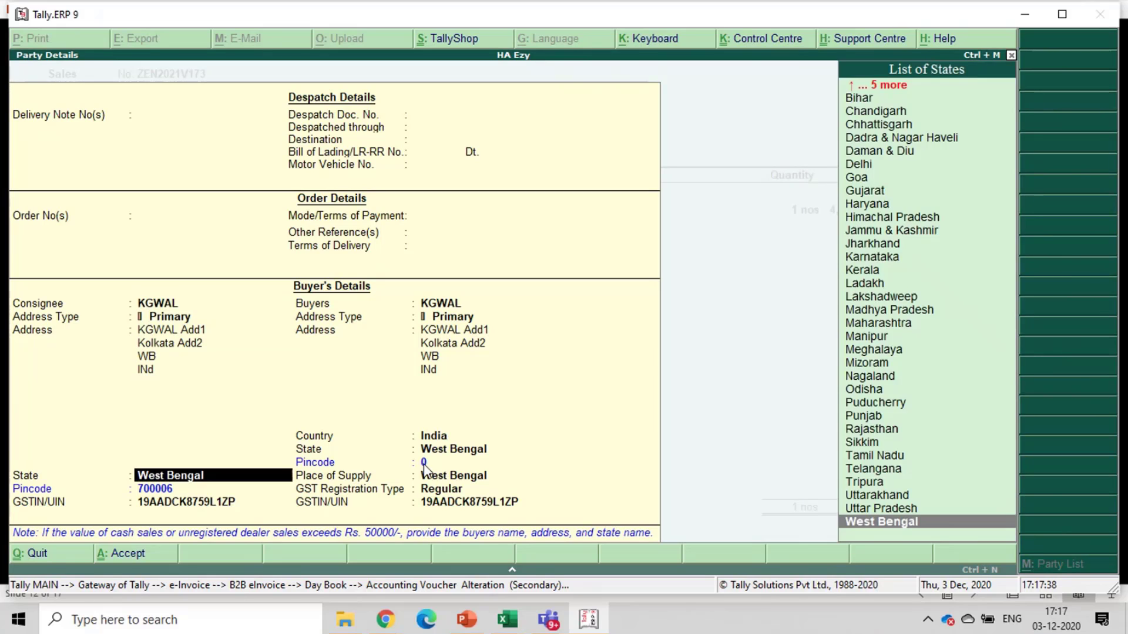
key(Return)
key(Return)
key(Return)
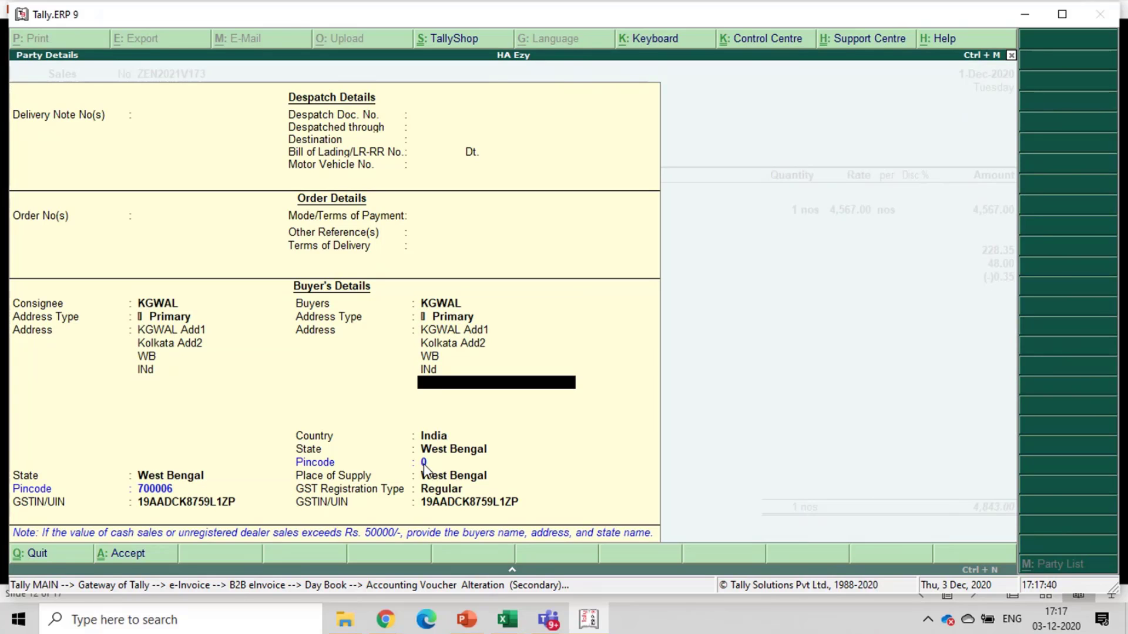
key(Return)
key(Return)
key(Return)
text(7)
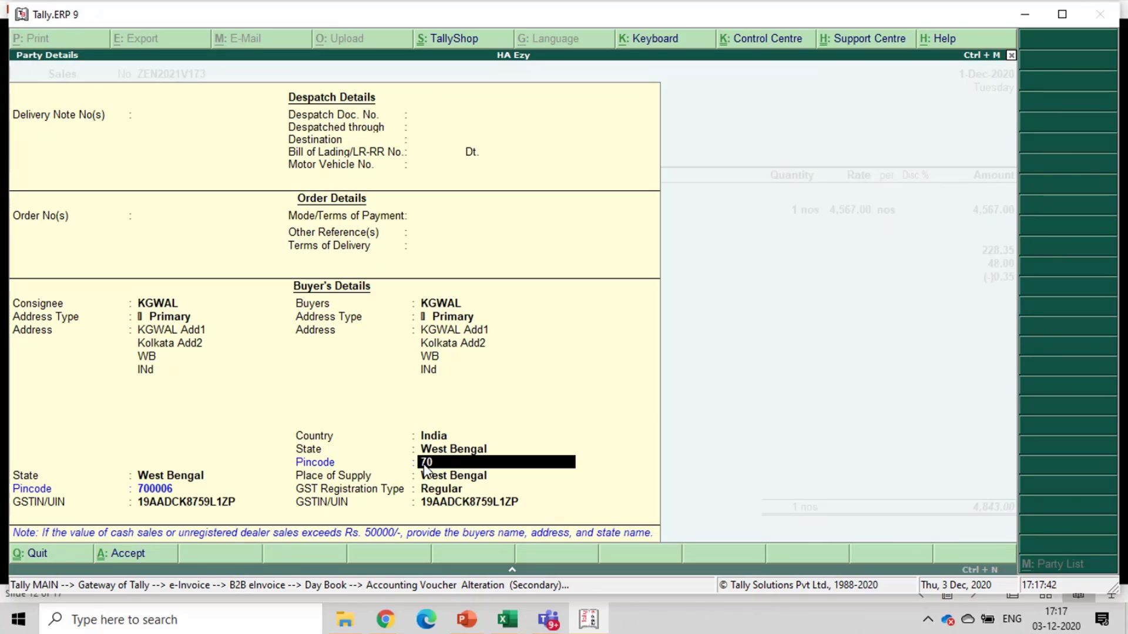
text(00006)
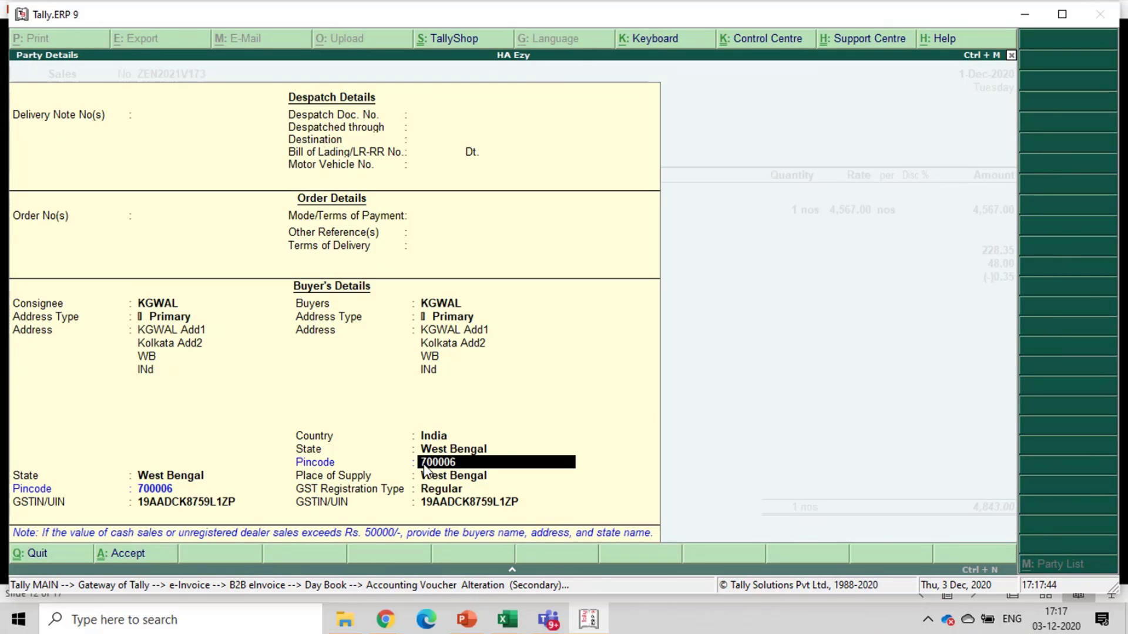
key(Return)
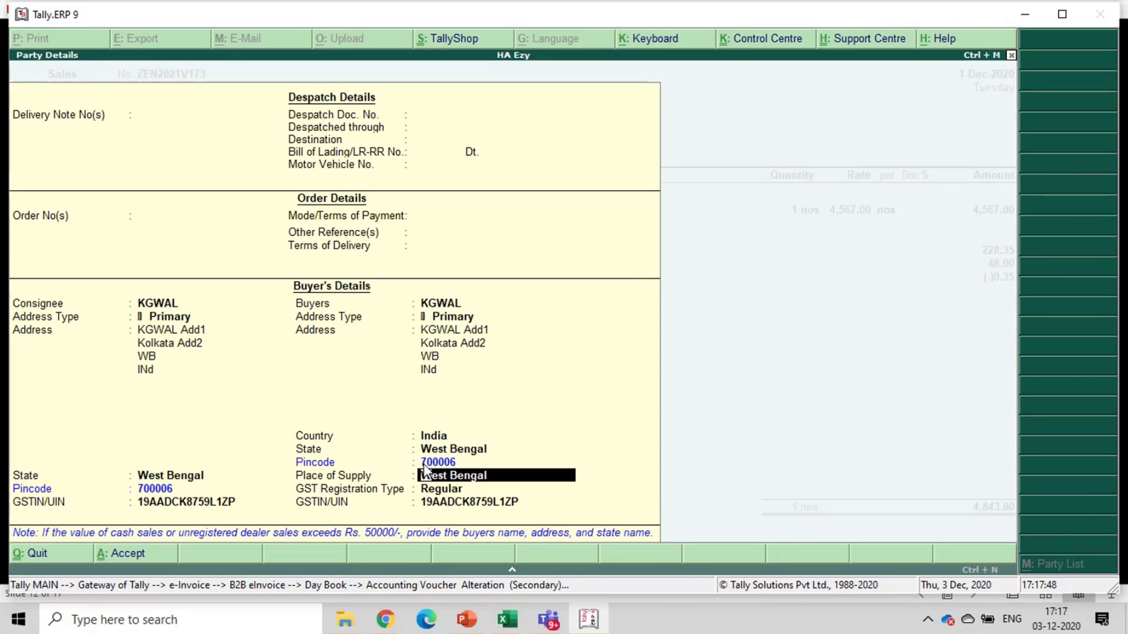
Step: Accept the party details, save the KGWAL sales voucher, and upload it as an e-invoice
key(Return)
key(Return)
key(Return)
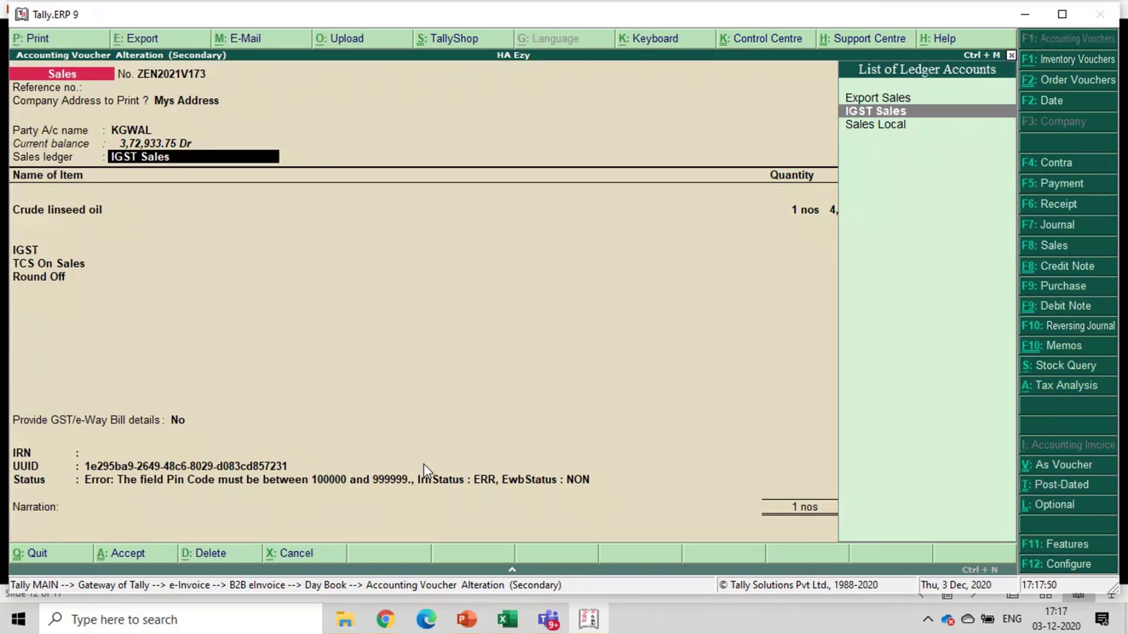
key(Return)
key(ctrl+a)
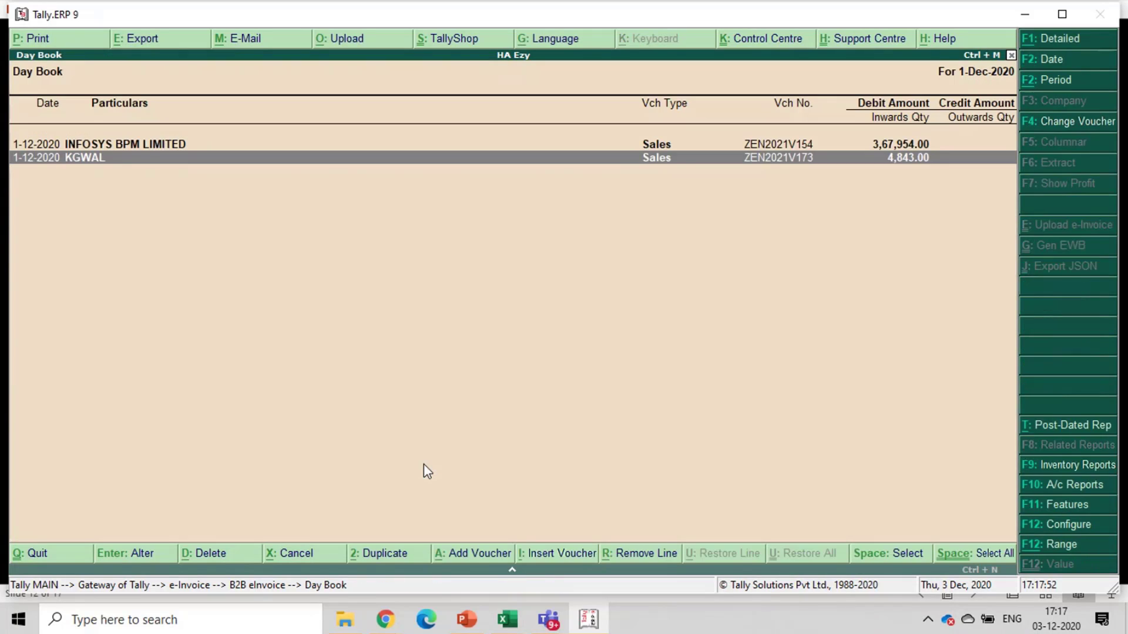
click(1051, 231)
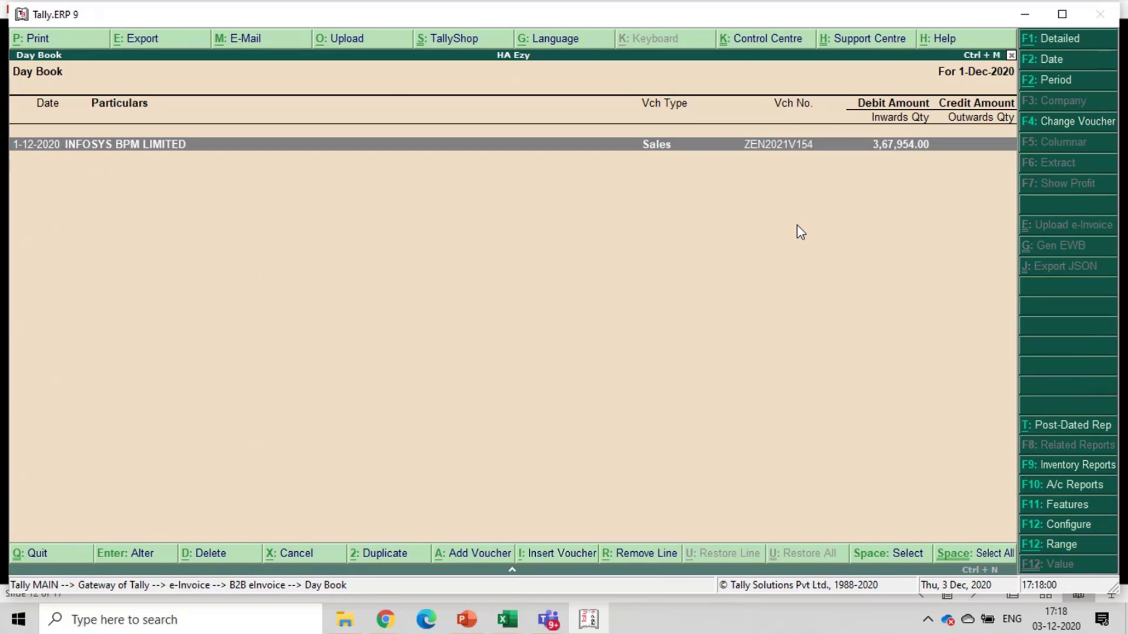
Step: Reopen the pending e-invoices, check the status of the INFOSYS BPM LIMITED voucher, and return to the B2B eInvoice options
key(Escape)
key(Up)
key(Down)
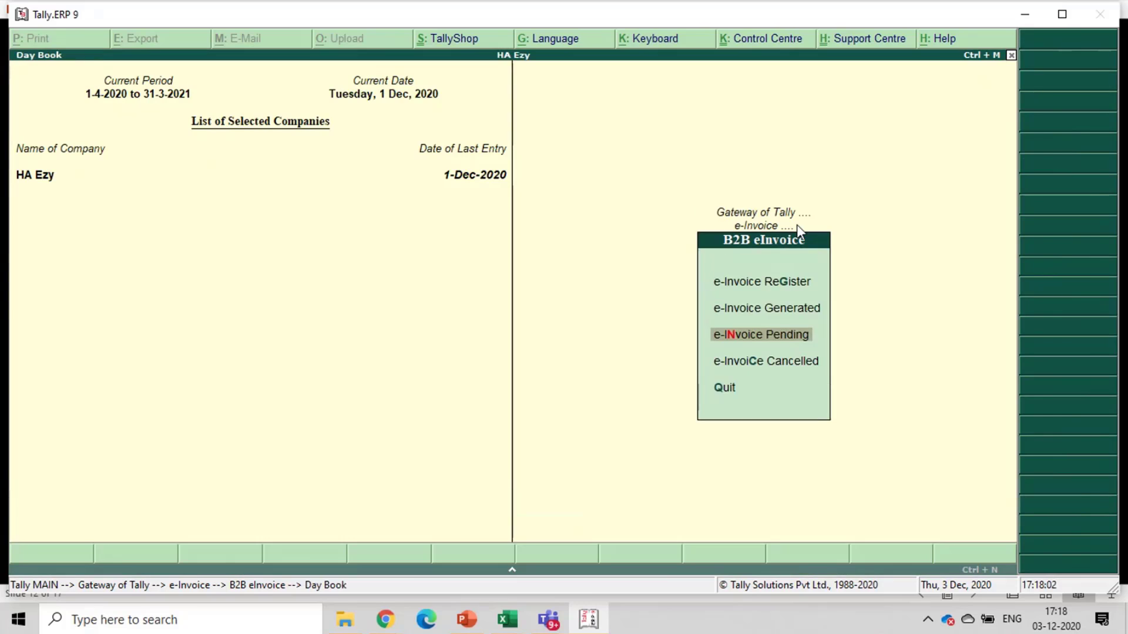
key(Return)
key(Return)
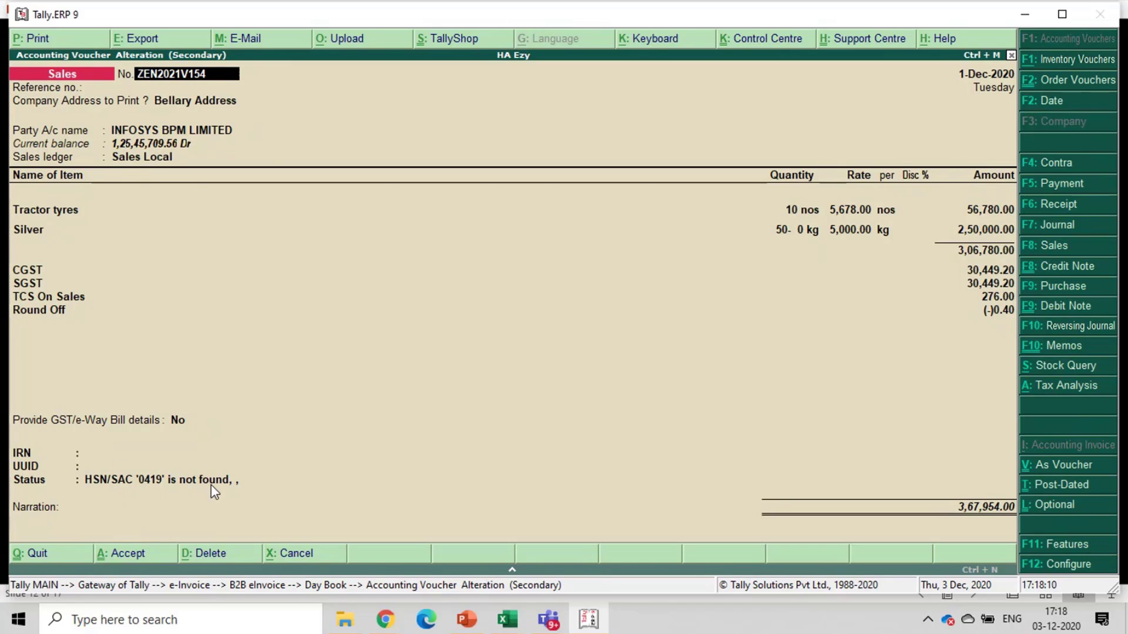
key(Escape)
key(Return)
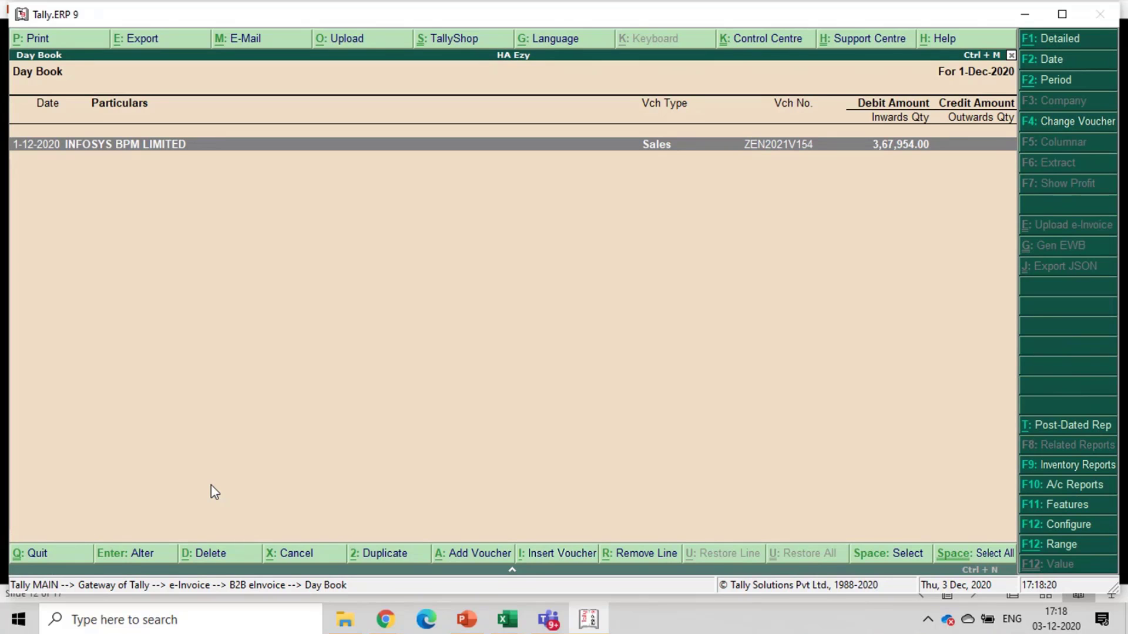
key(Escape)
Step: Check the Few Points slide in PowerPoint, return to Tally, and briefly view the e-Invoice Cancelled report
key(alt+Tab)
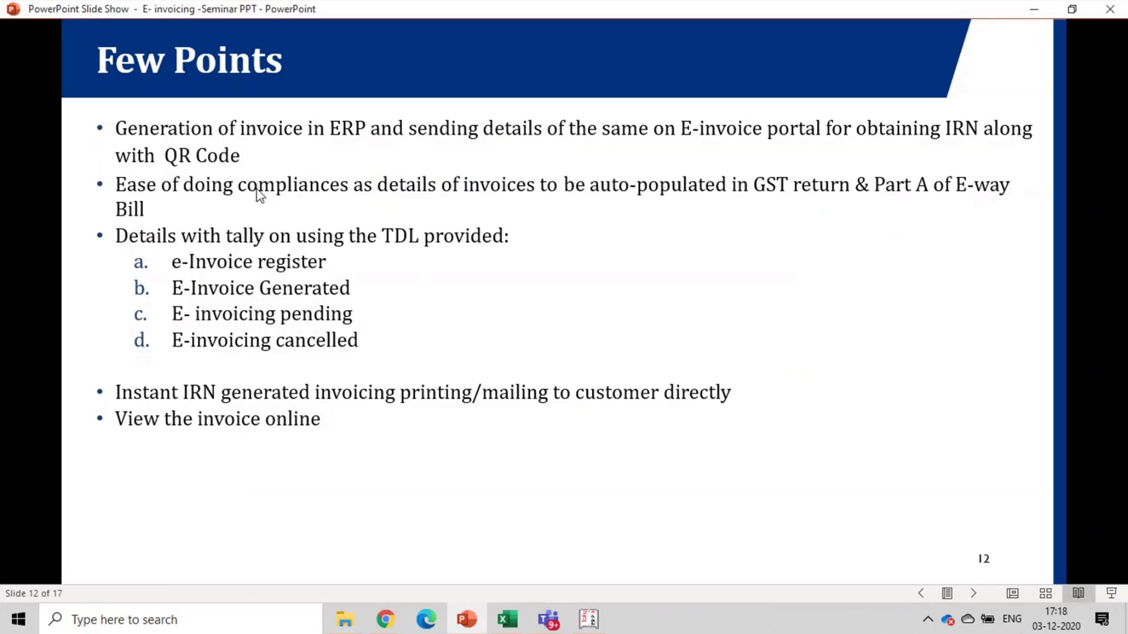
key(alt+Tab)
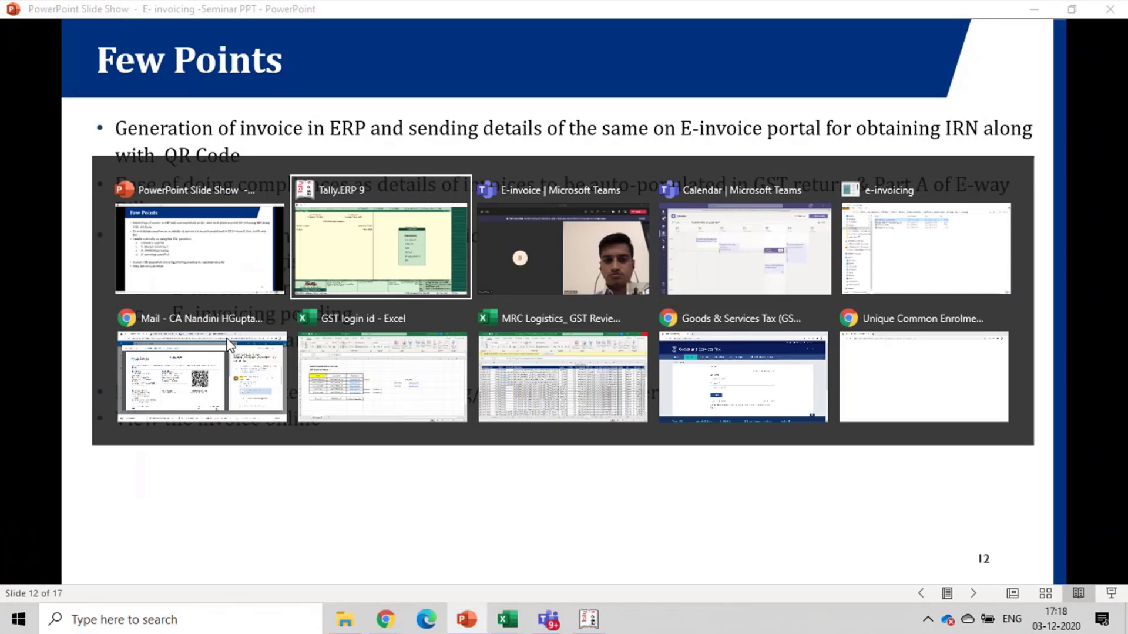
key(Return)
key(Down)
key(Down)
key(Down)
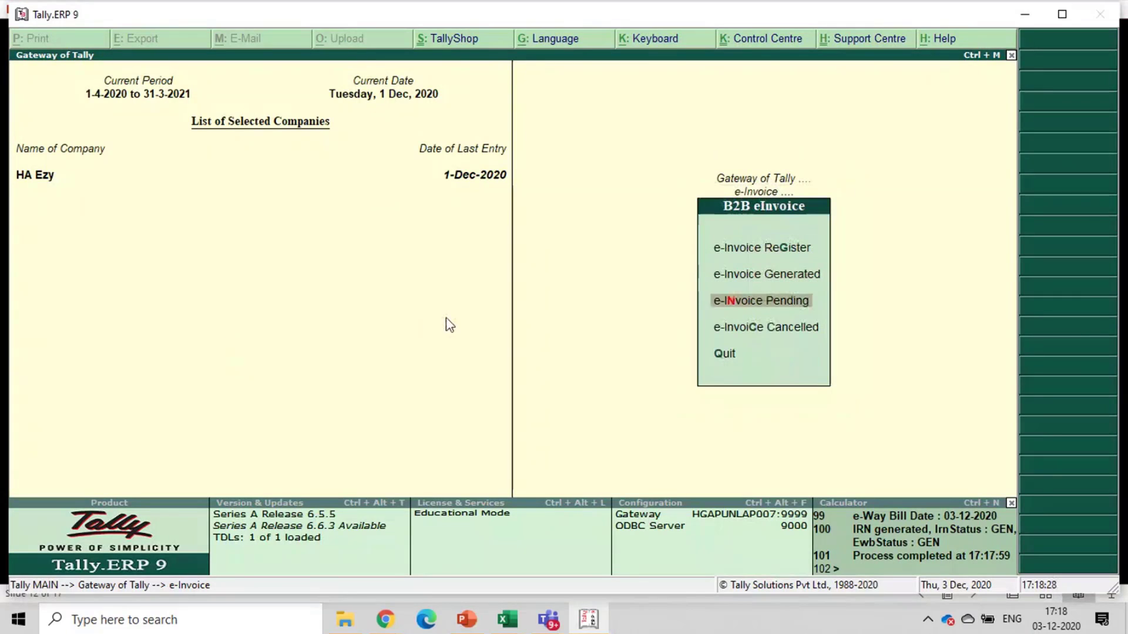
key(Return)
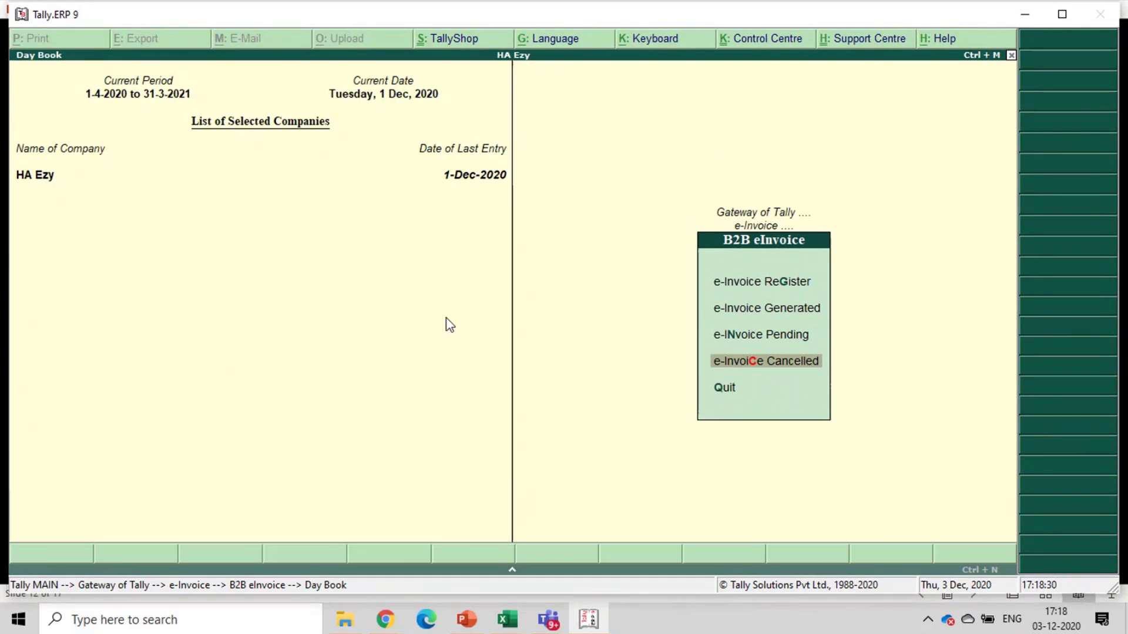
key(Escape)
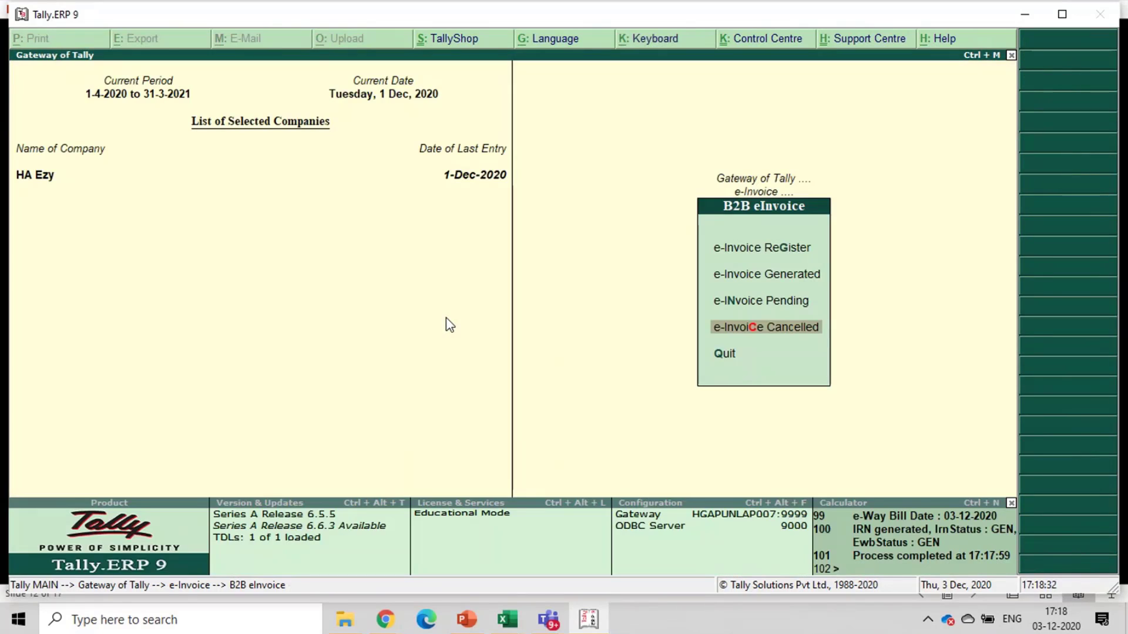
Step: Reopen the e-Invoice Cancelled report and examine the IRN and e-way bill status of the INFOSYS BPM LIMITED voucher
key(Up)
key(Down)
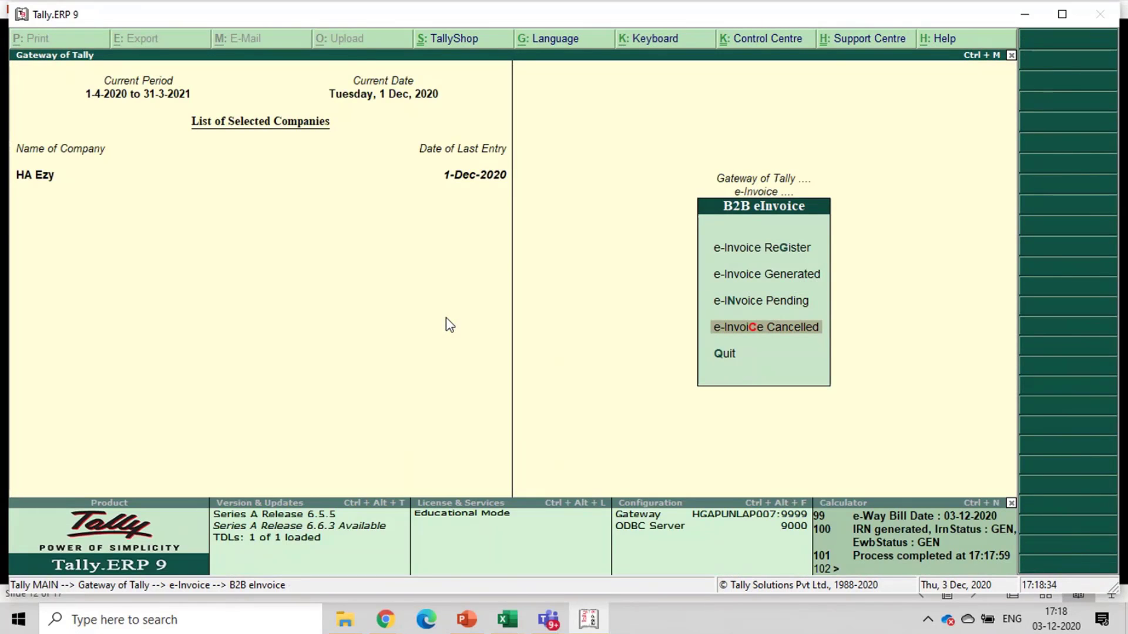
key(Up)
key(Down)
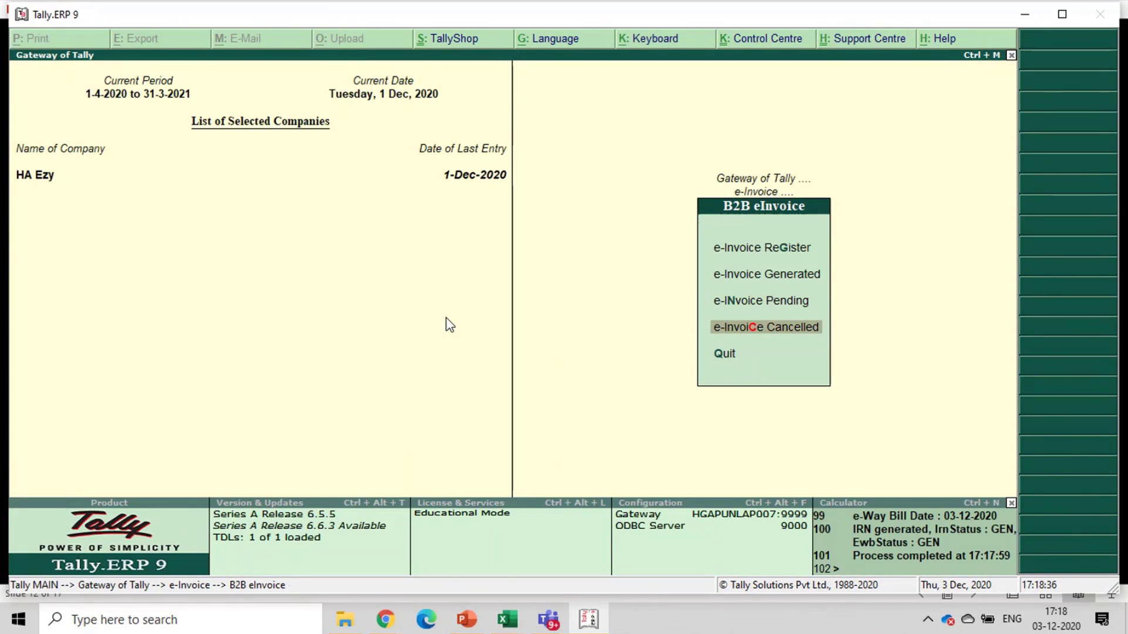
key(Return)
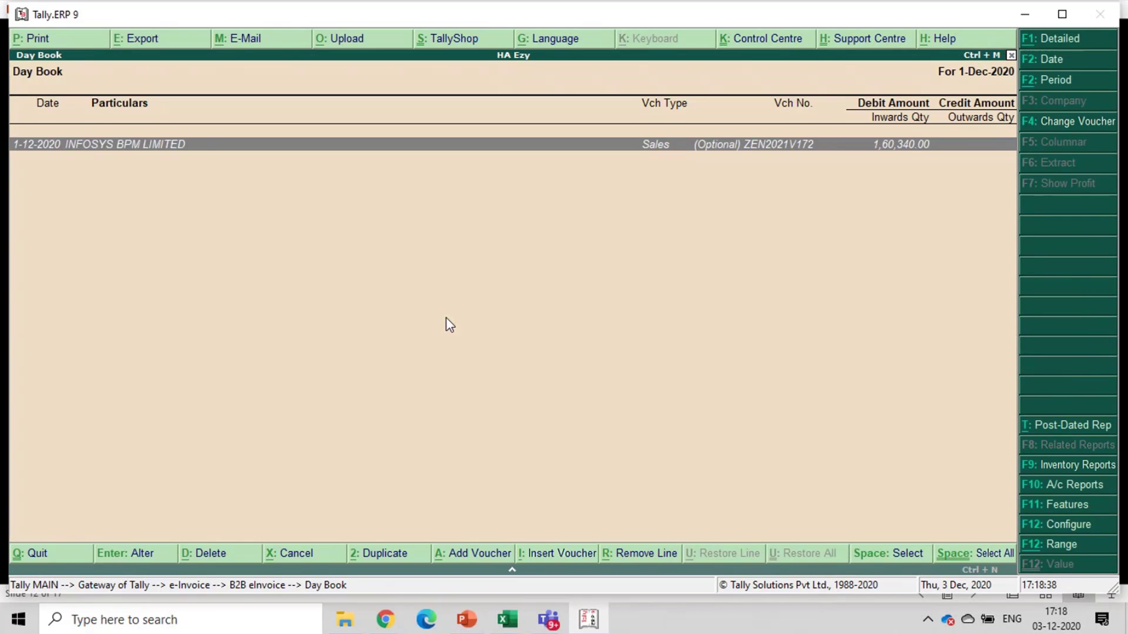
key(Return)
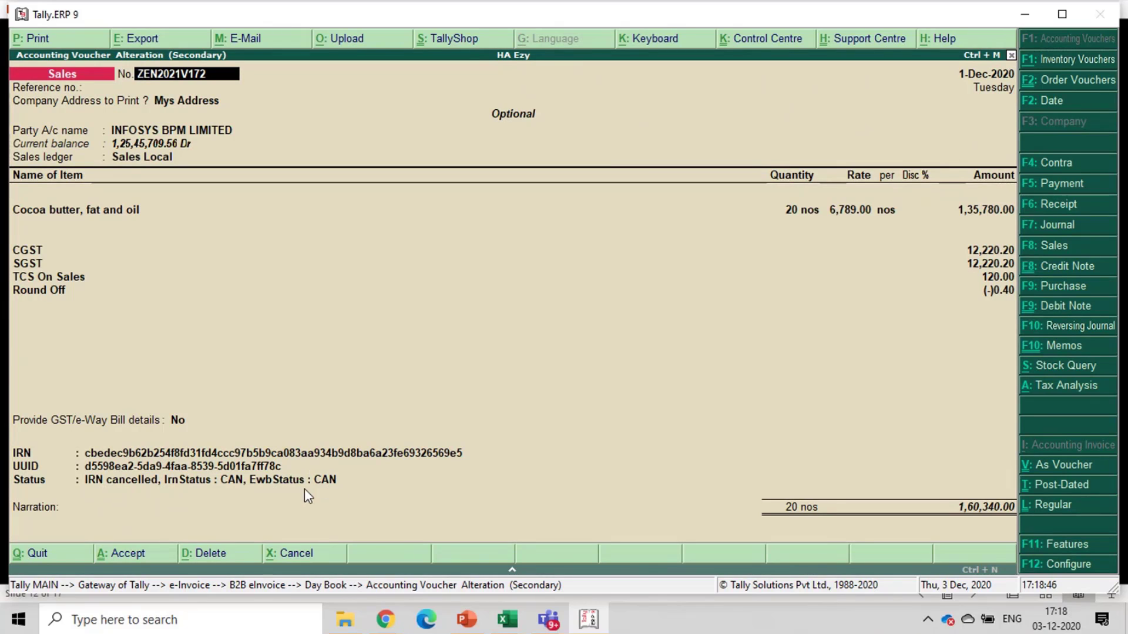
Step: Quit the cancelled voucher and its report without changes, glance at the PowerPoint slide, and return to Tally
key(Escape)
key(Escape)
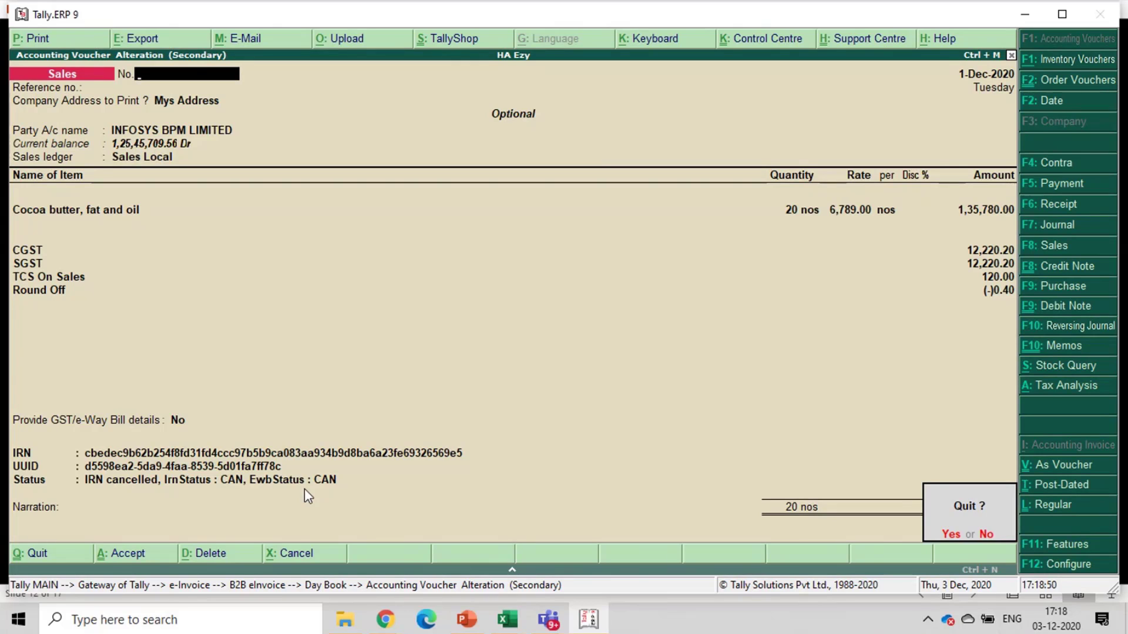
key(y)
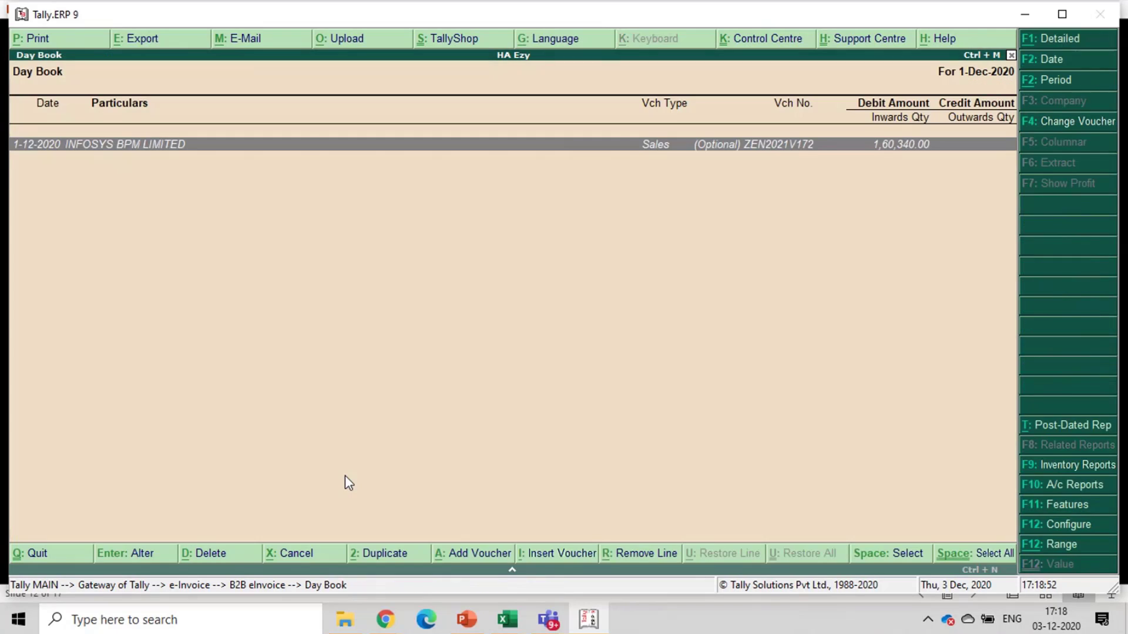
key(Escape)
key(alt+Tab)
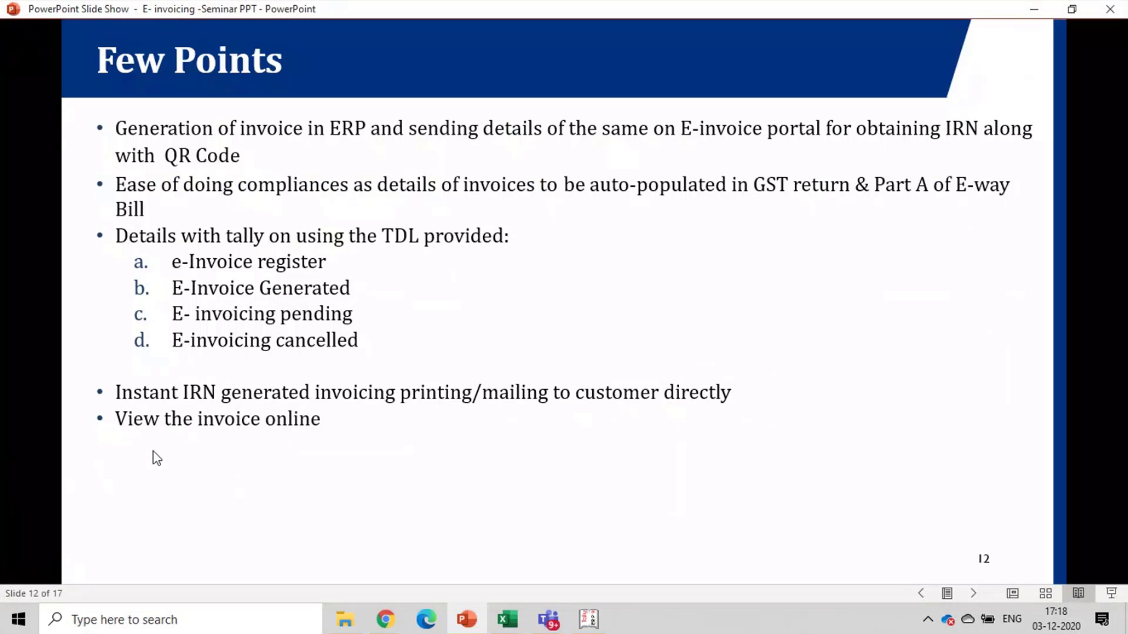
key(alt+Tab)
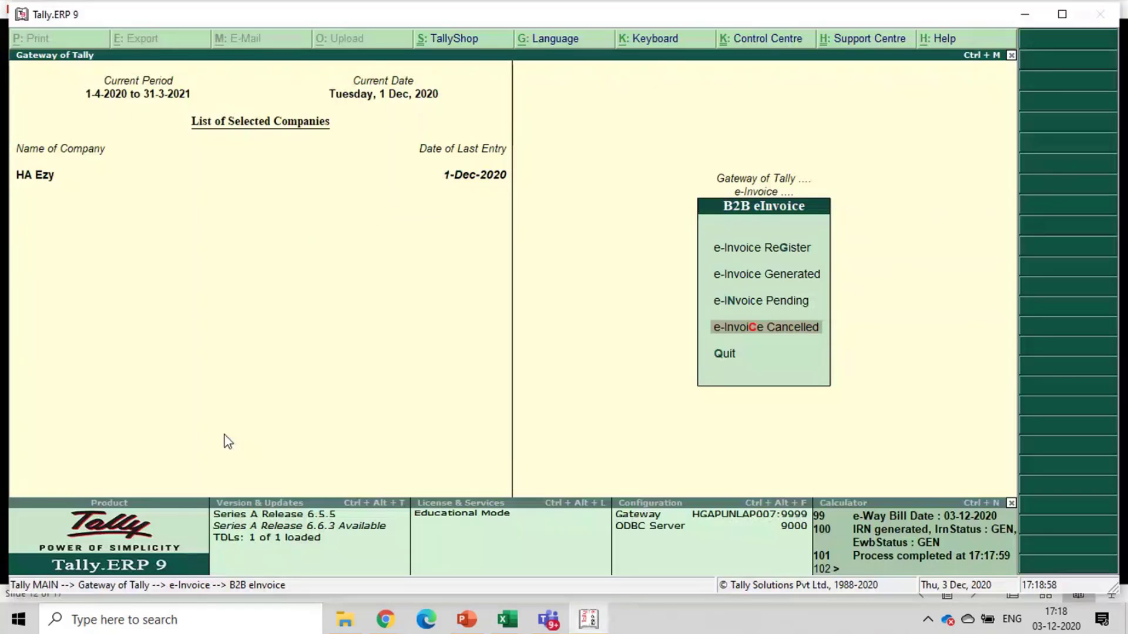
Step: Open the e-Invoice Generated report and go to the last INFOSYS BPM LIMITED voucher, ZEN2021V175
key(Up)
key(Up)
key(Up)
key(Down)
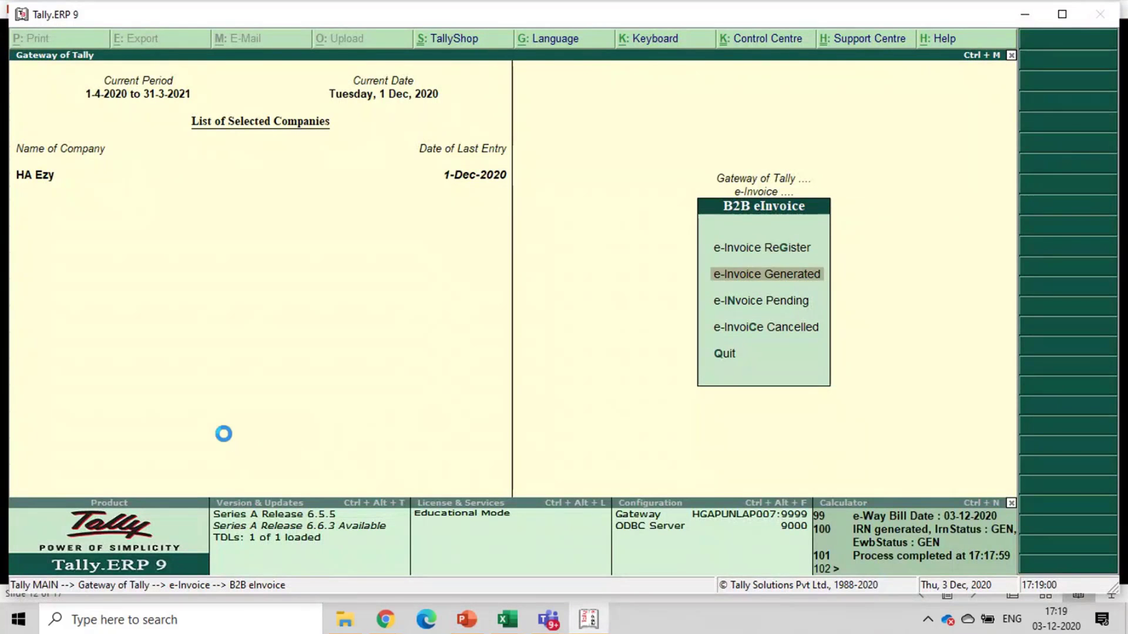
key(Return)
key(Down)
key(Down)
key(Down)
key(Down)
key(Down)
key(Down)
key(Down)
key(Down)
key(Down)
key(Down)
key(Down)
key(Down)
key(Down)
key(Down)
key(Down)
key(Down)
key(Down)
key(Down)
key(Down)
key(Down)
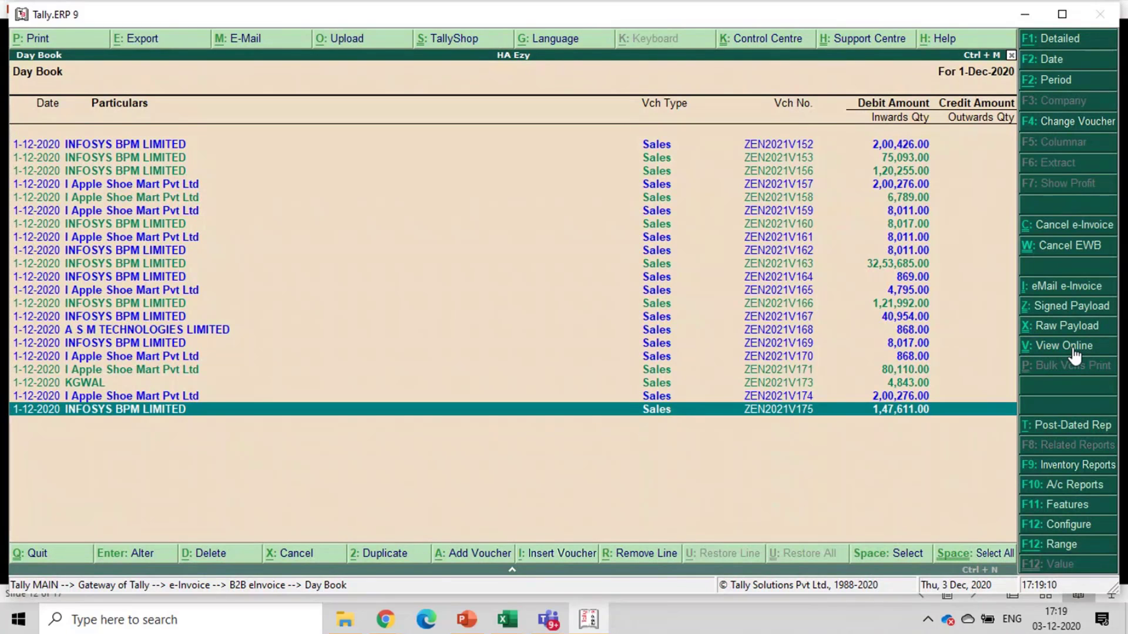
Step: View the e-invoice of voucher ZEN2021V175 online in the browser, examine the tax invoice, and return to Tally
key(space)
key(space)
click(427, 621)
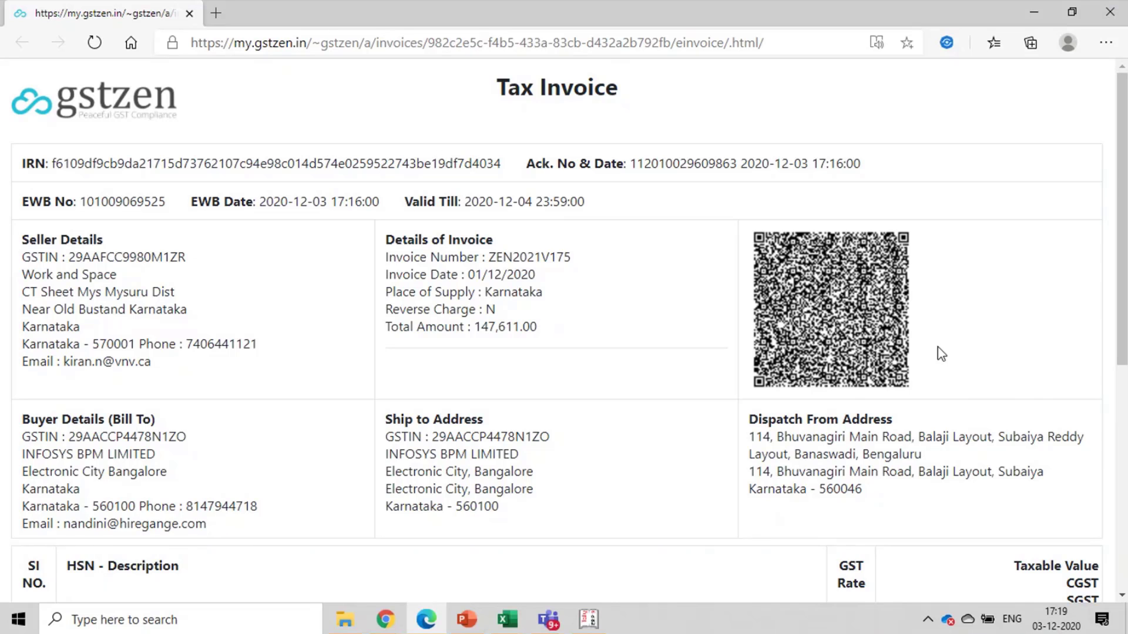
drag(1125, 306, 1124, 450)
key(alt+Tab)
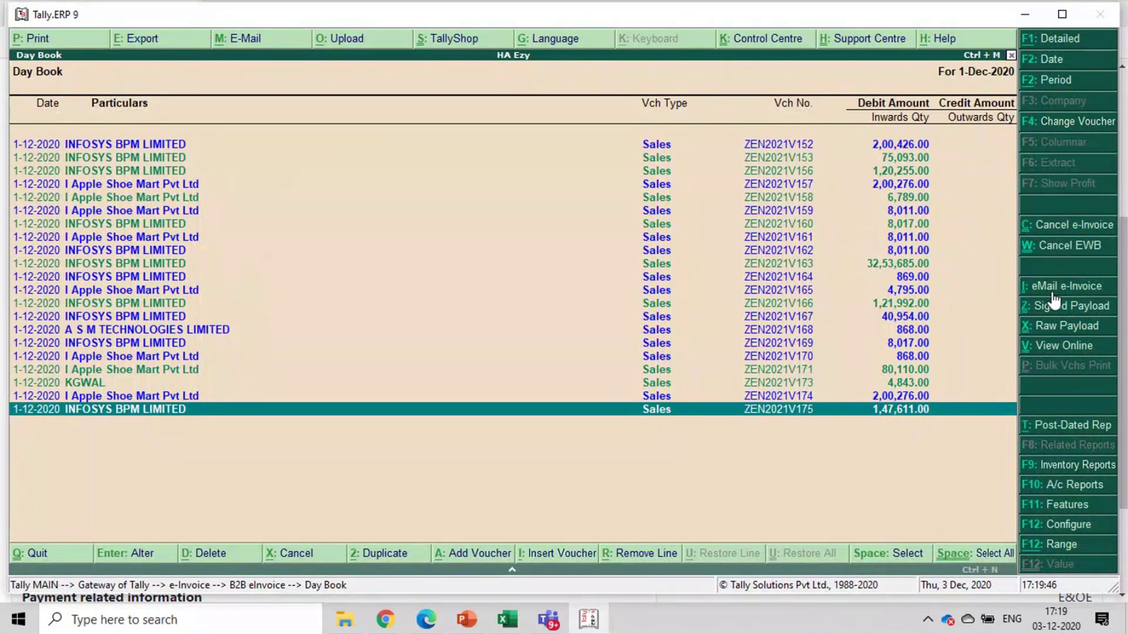
Step: Email the e-invoice of the INFOSYS BPM LIMITED voucher ZEN2021V169 from the generated e-invoices list
key(Up)
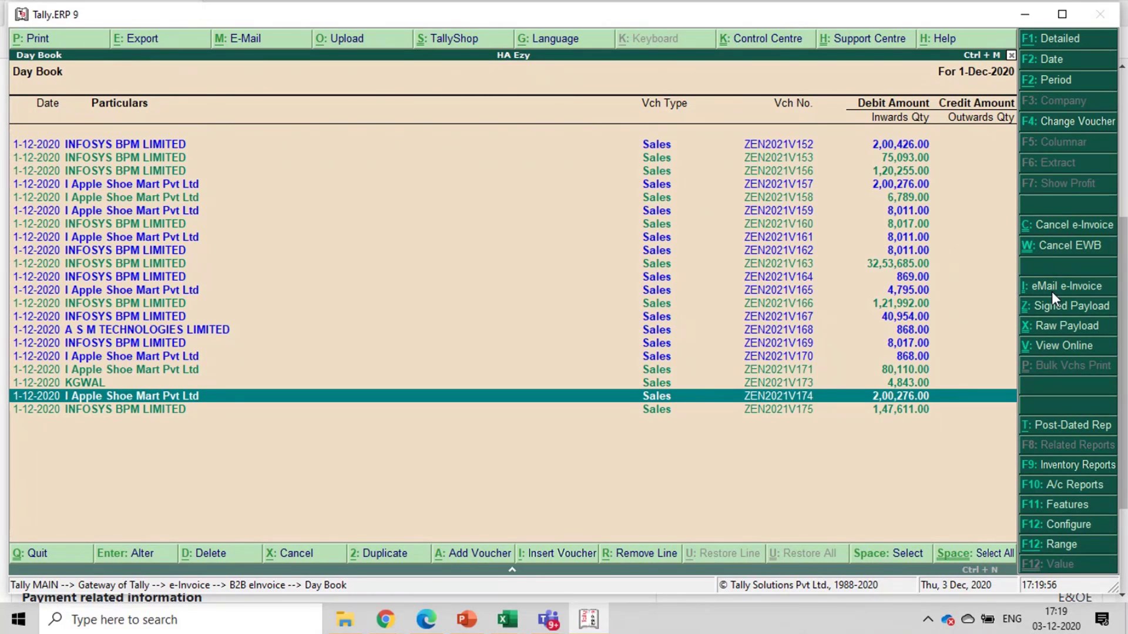
key(Up)
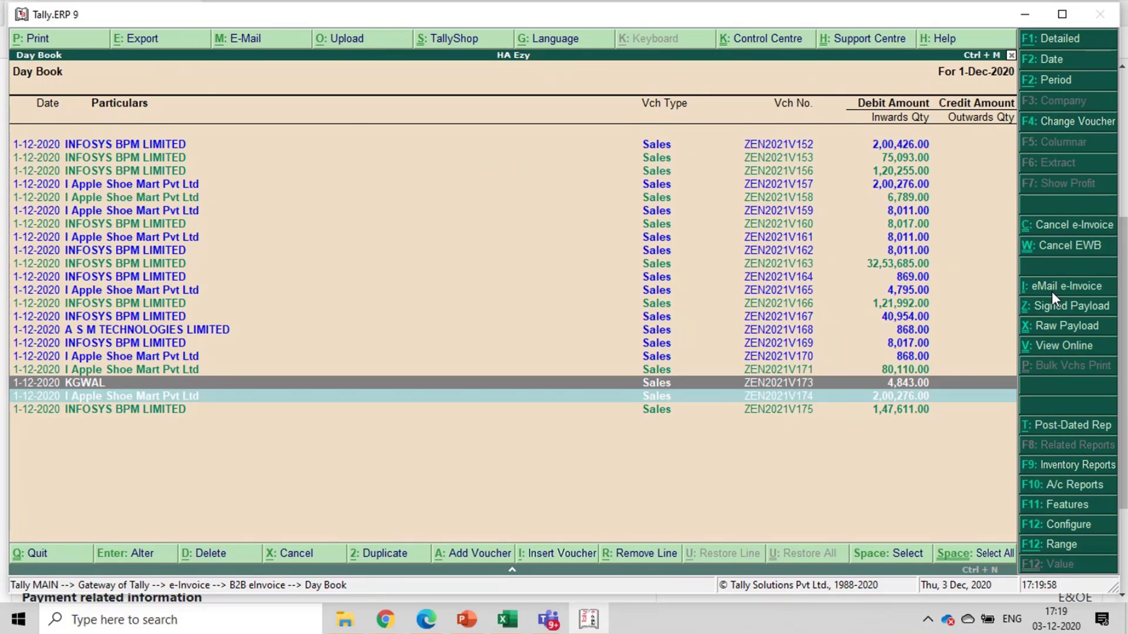
key(Down)
key(Up)
key(Down)
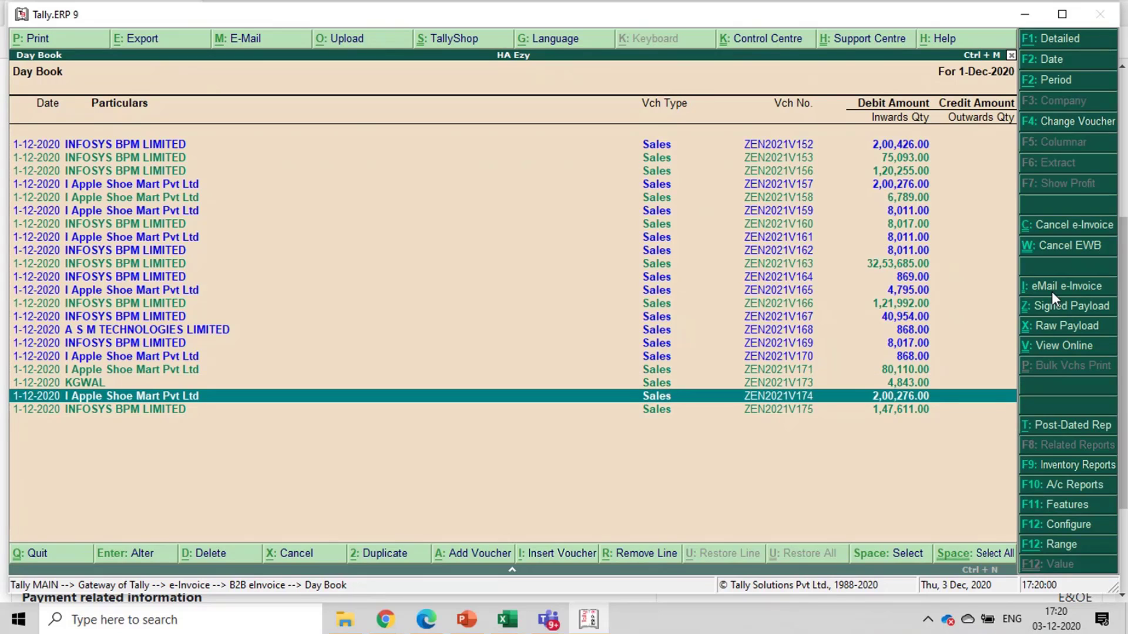
key(space)
key(space)
key(Up)
key(Up)
key(Up)
key(Up)
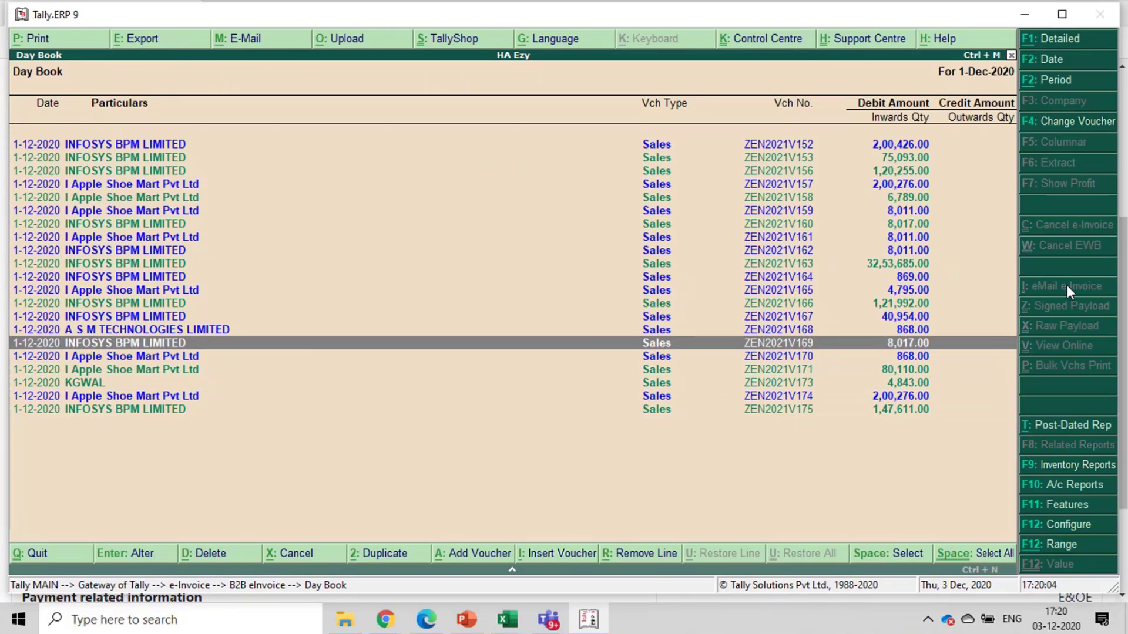
click(1050, 289)
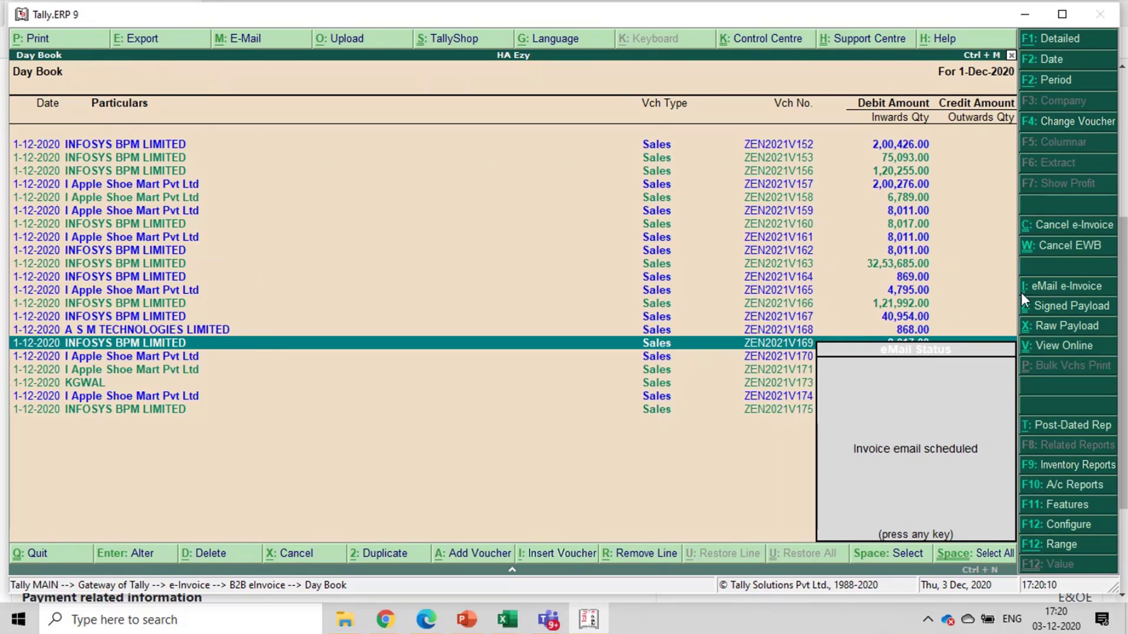
key(Return)
Step: Check the Outlook mailbox in Chrome for the emailed invoice and advance the PowerPoint slide show to Practical Challenges
click(385, 622)
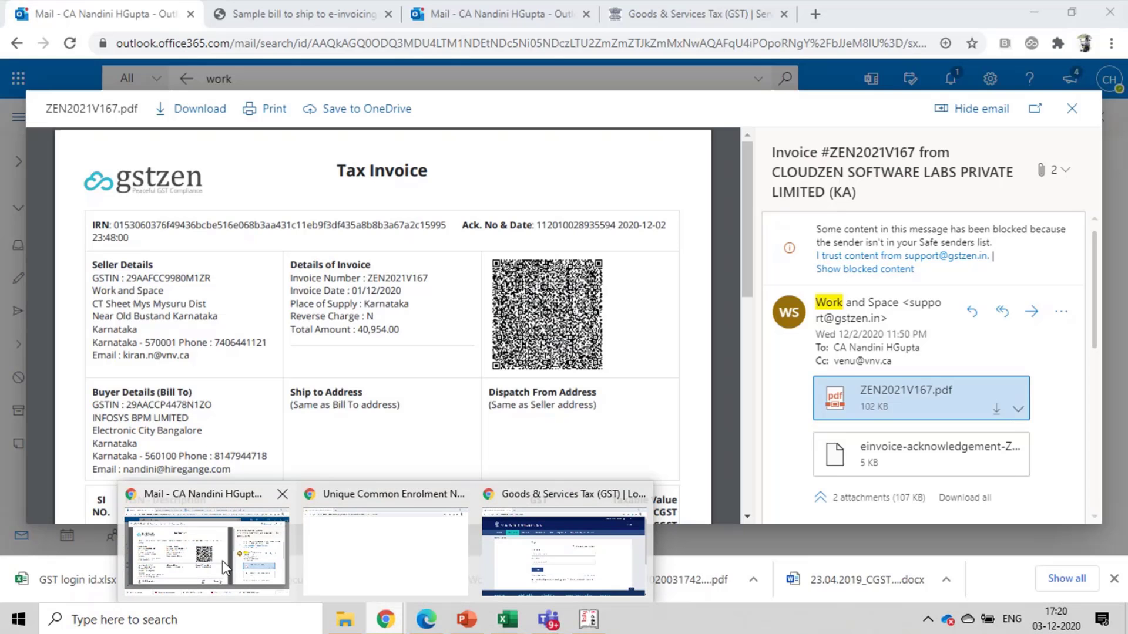
click(224, 567)
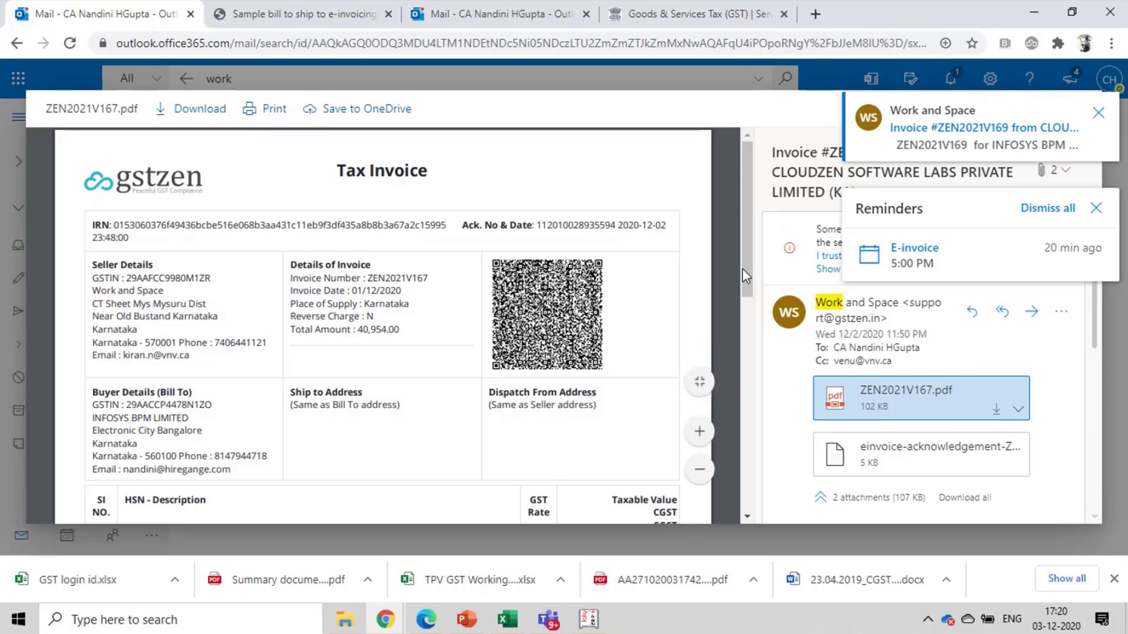
key(alt+Tab)
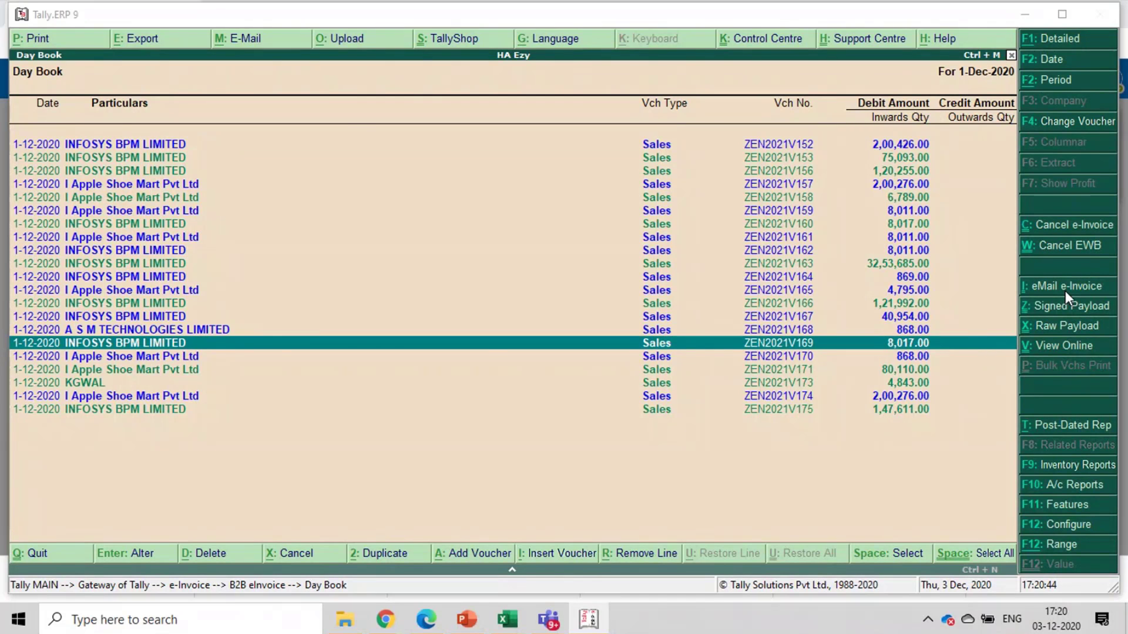
key(alt+Tab)
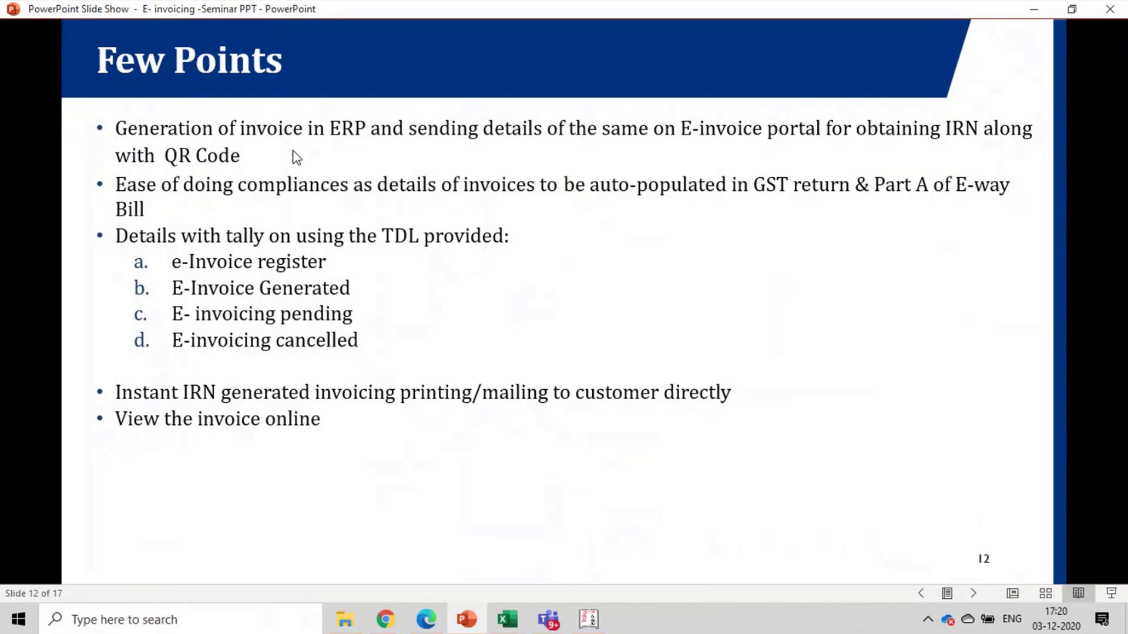
click(321, 422)
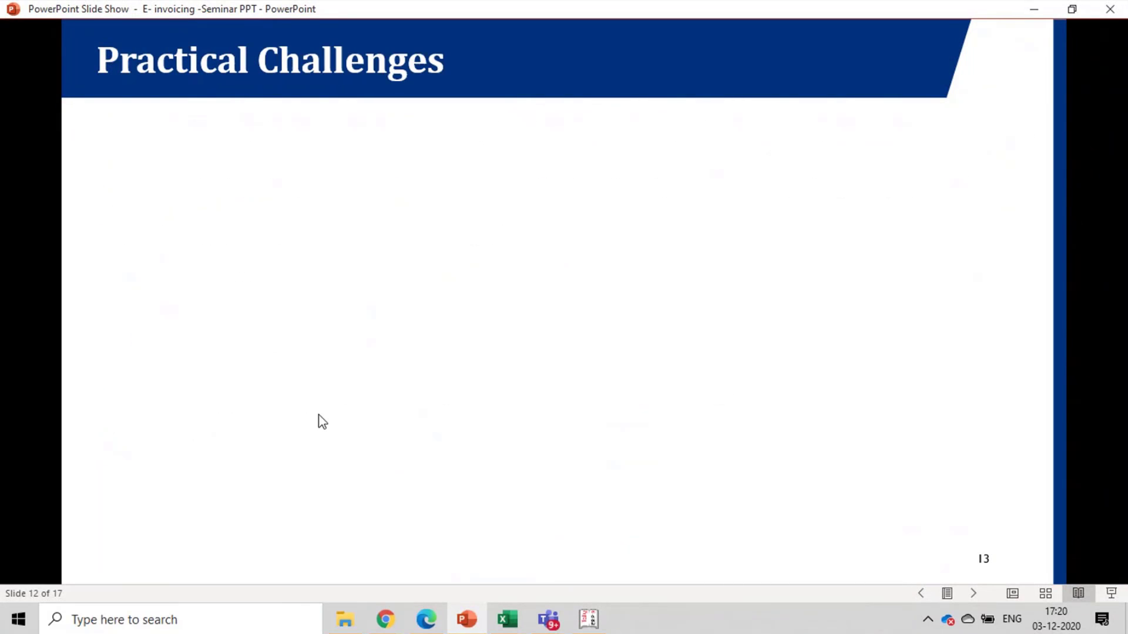
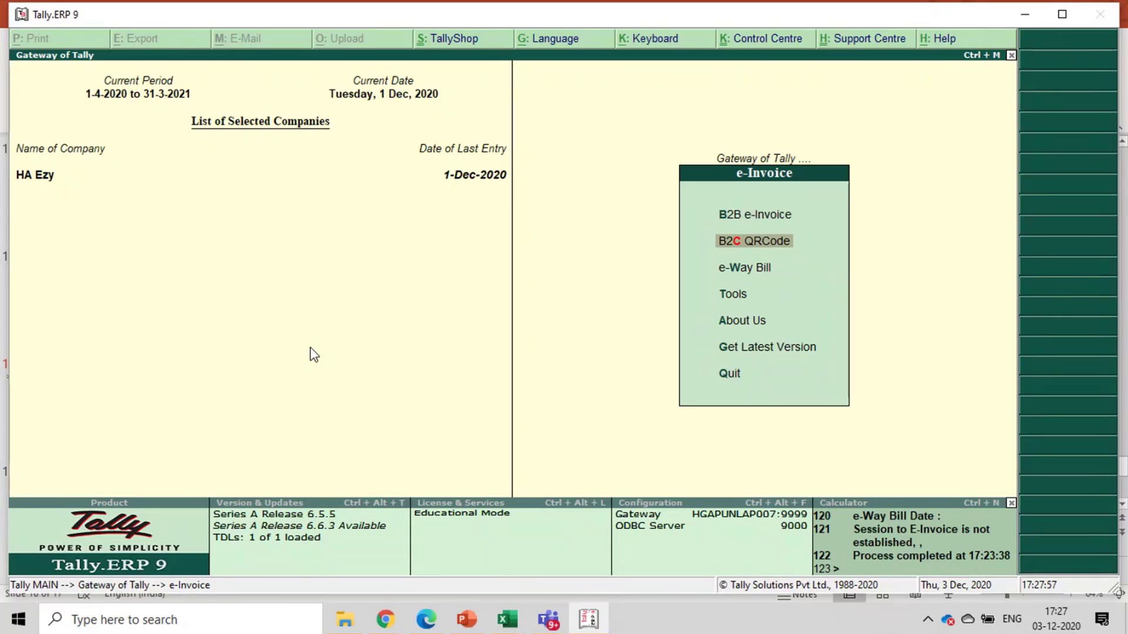
Step: Open the B2C QRCode report and its sales voucher ZEN2021V155
key(Return)
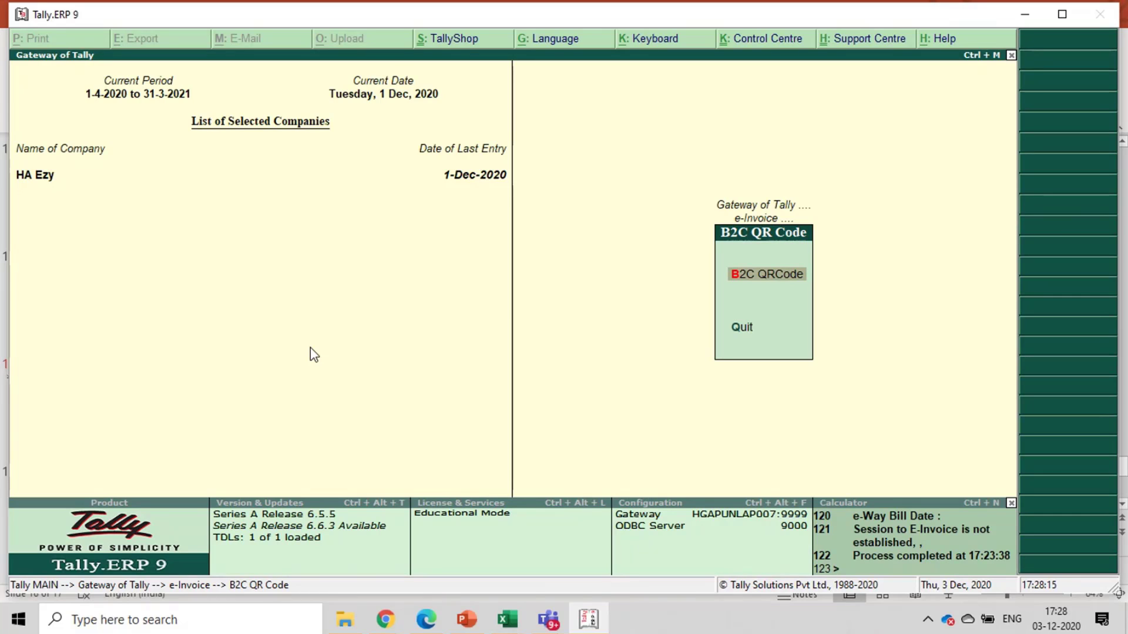
key(Return)
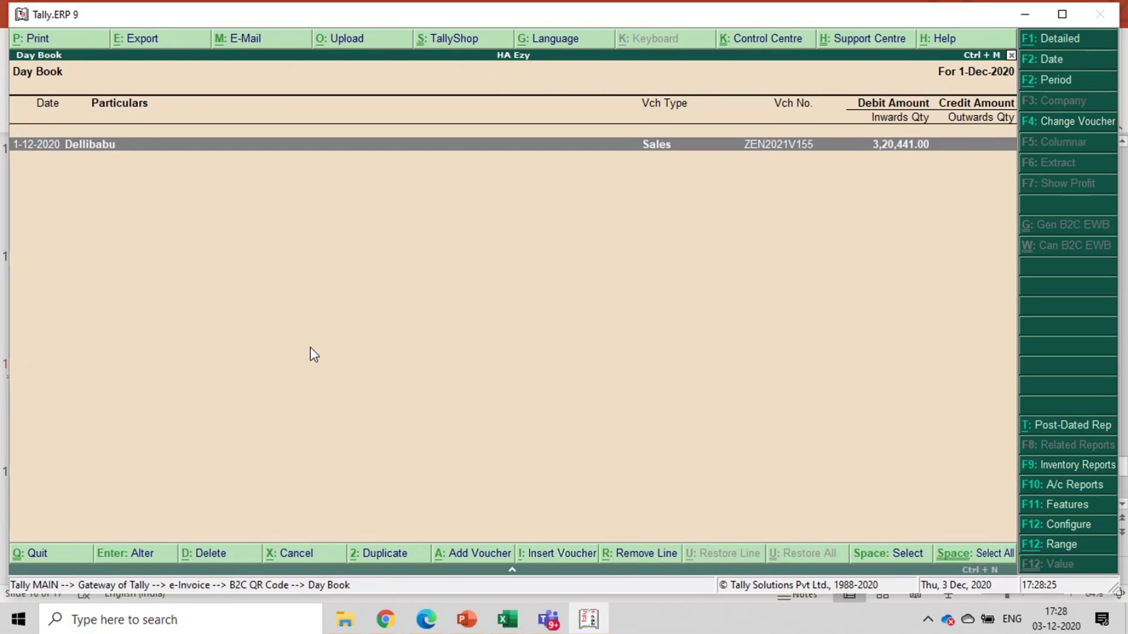
key(Return)
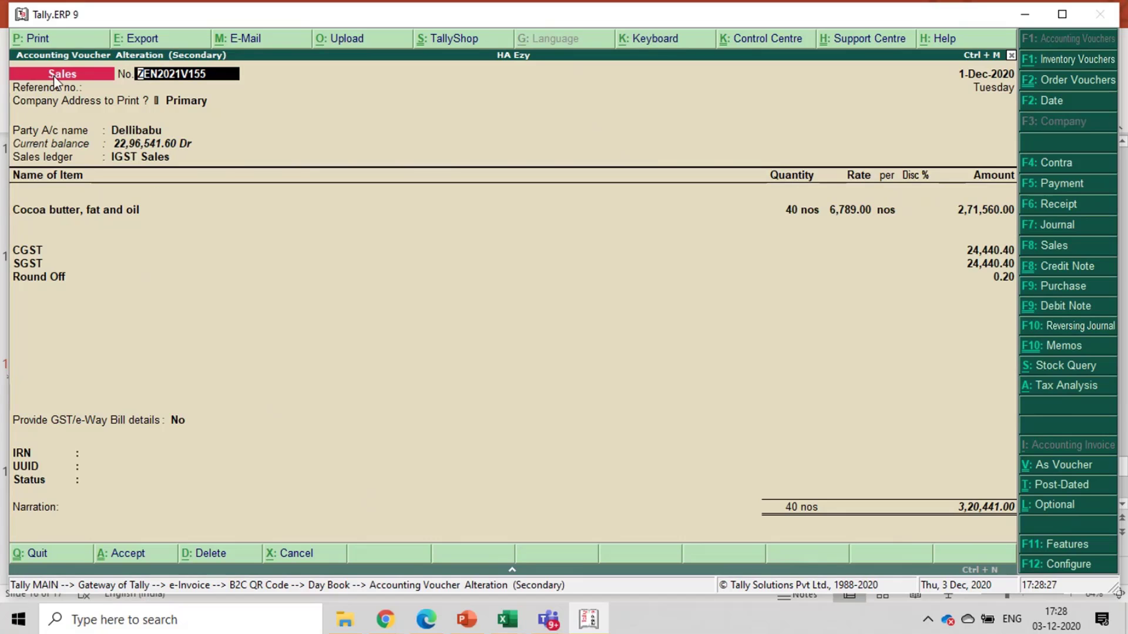
Step: Preview the printed tax invoice of the B2C voucher, enlarge it to examine the QR code, and close the preview
click(30, 39)
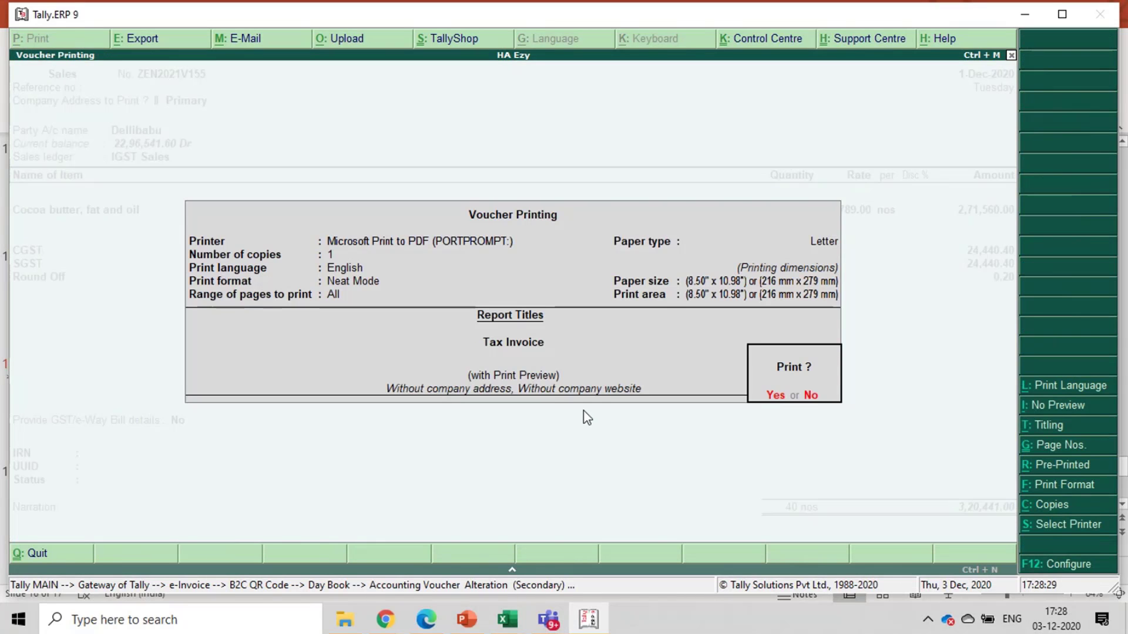
key(Return)
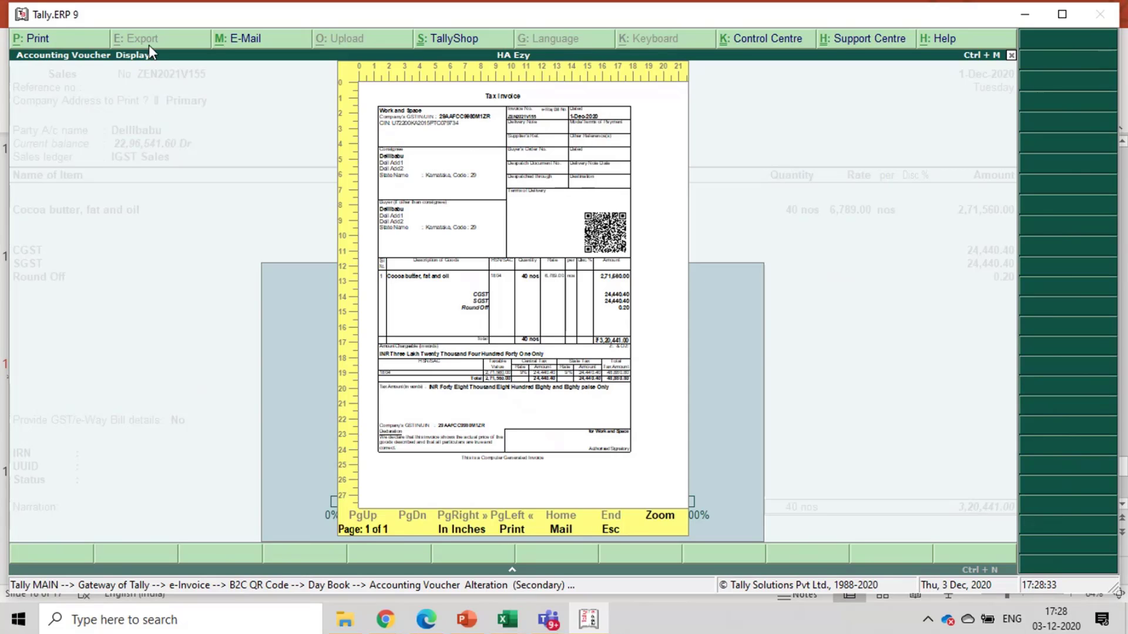
click(660, 515)
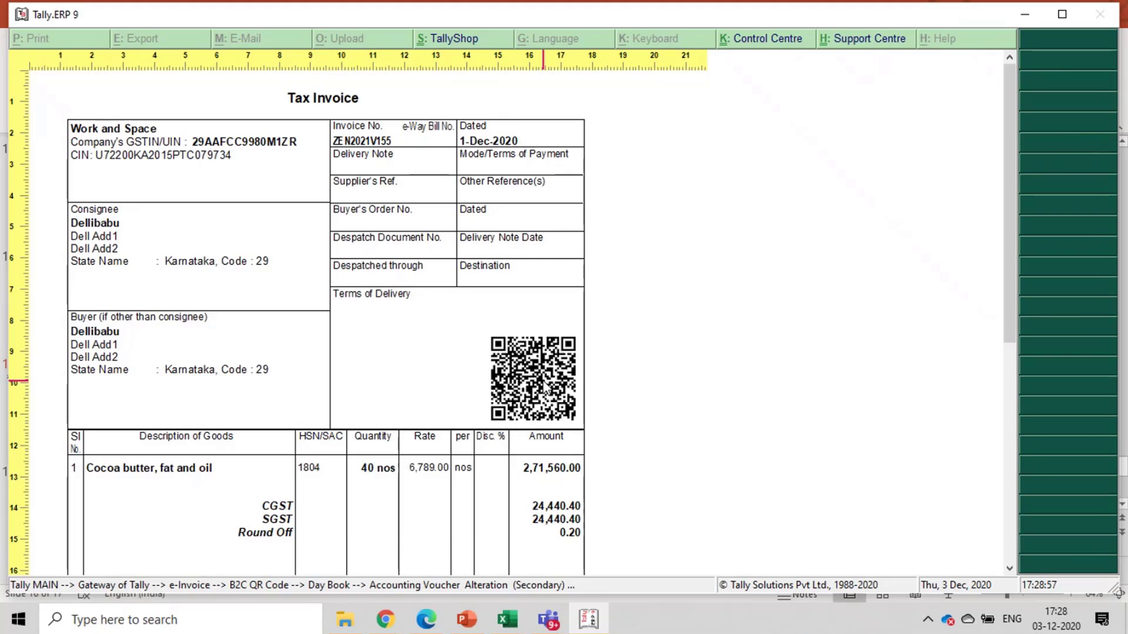
key(Escape)
key(Escape)
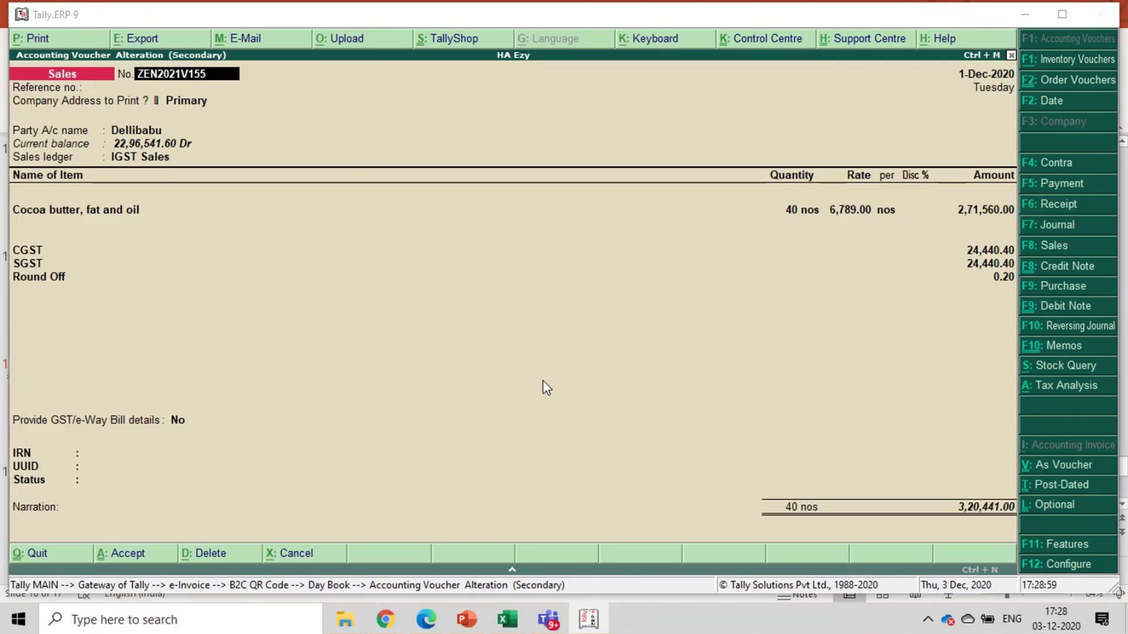
Step: Switch to PowerPoint and advance past the To do's slide
key(alt+Tab)
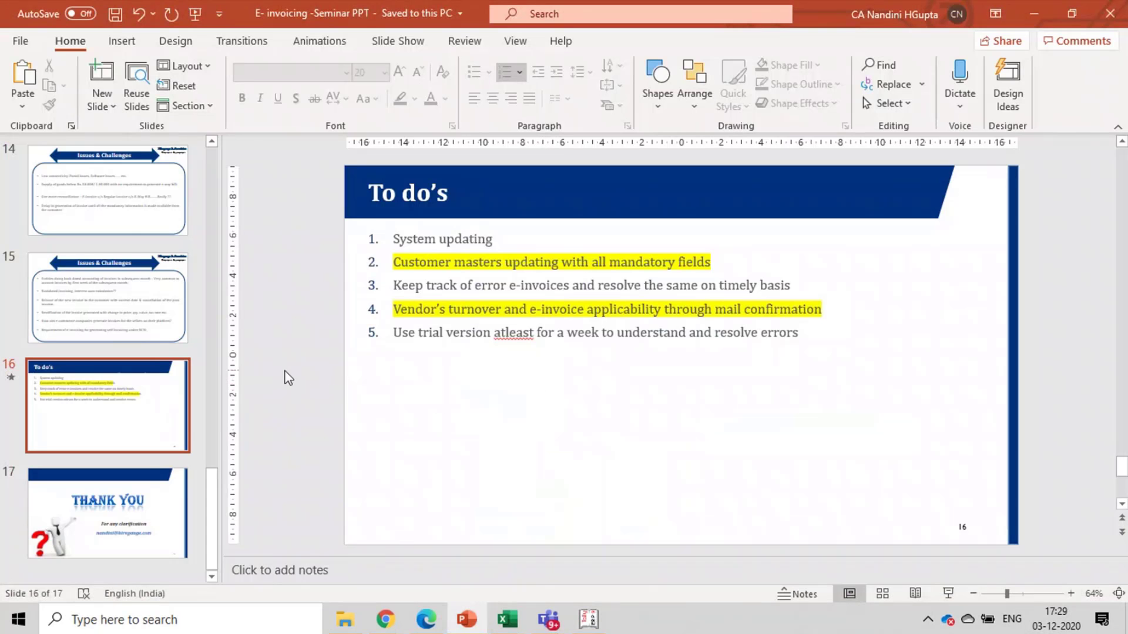
key(Page_Down)
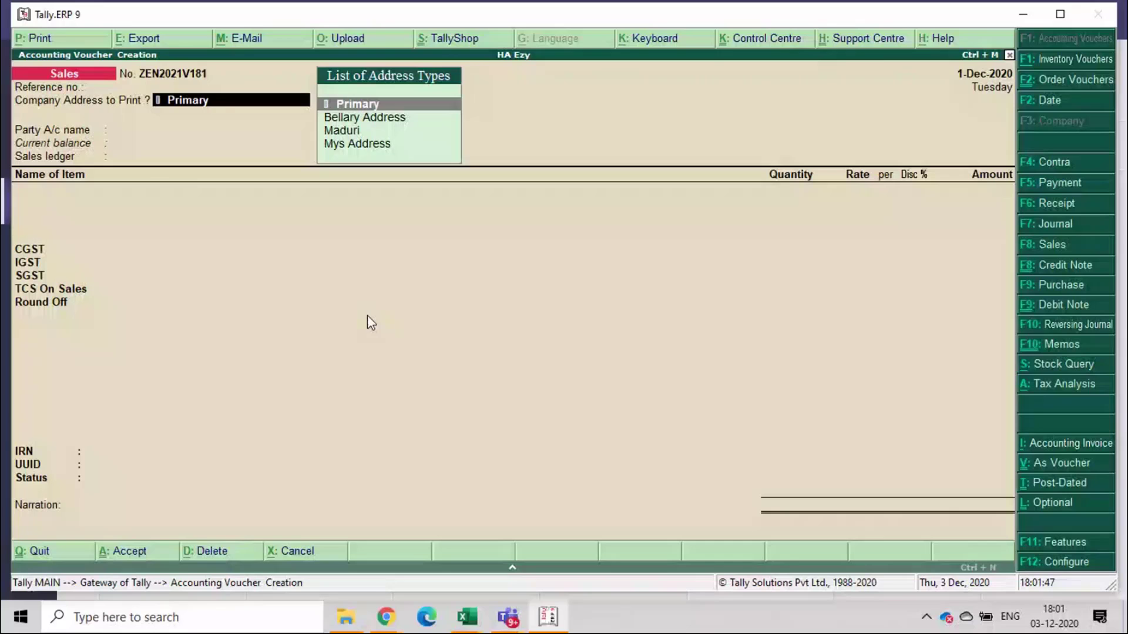
Step: Set the company address to print on the new sales voucher to Mys Address and accept its mailing details
key(Down)
key(Down)
key(Down)
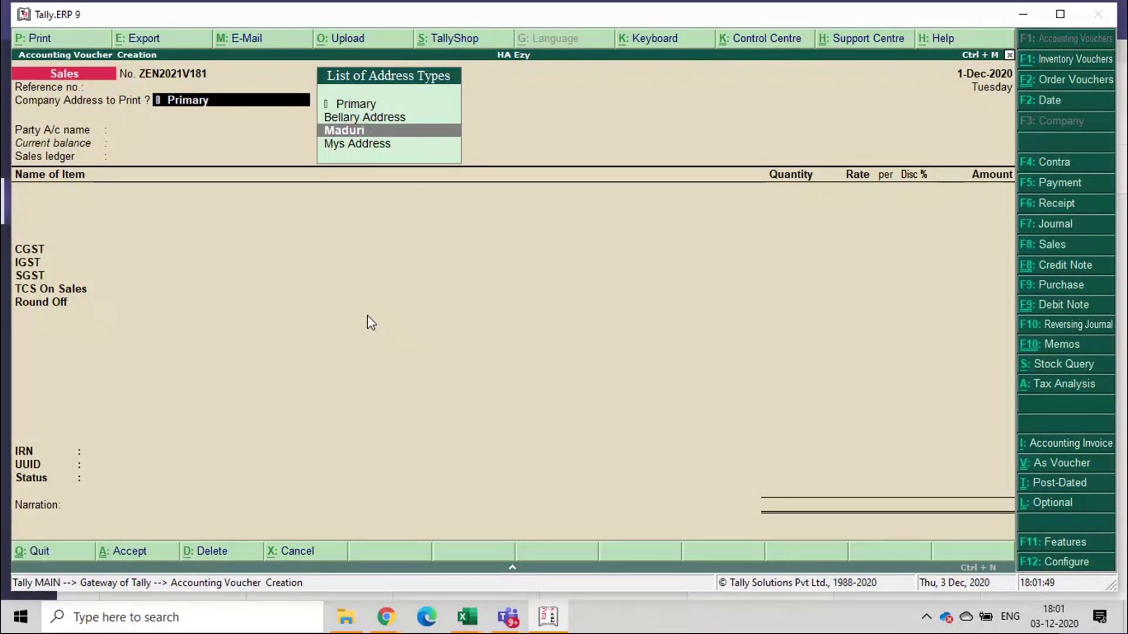
key(Return)
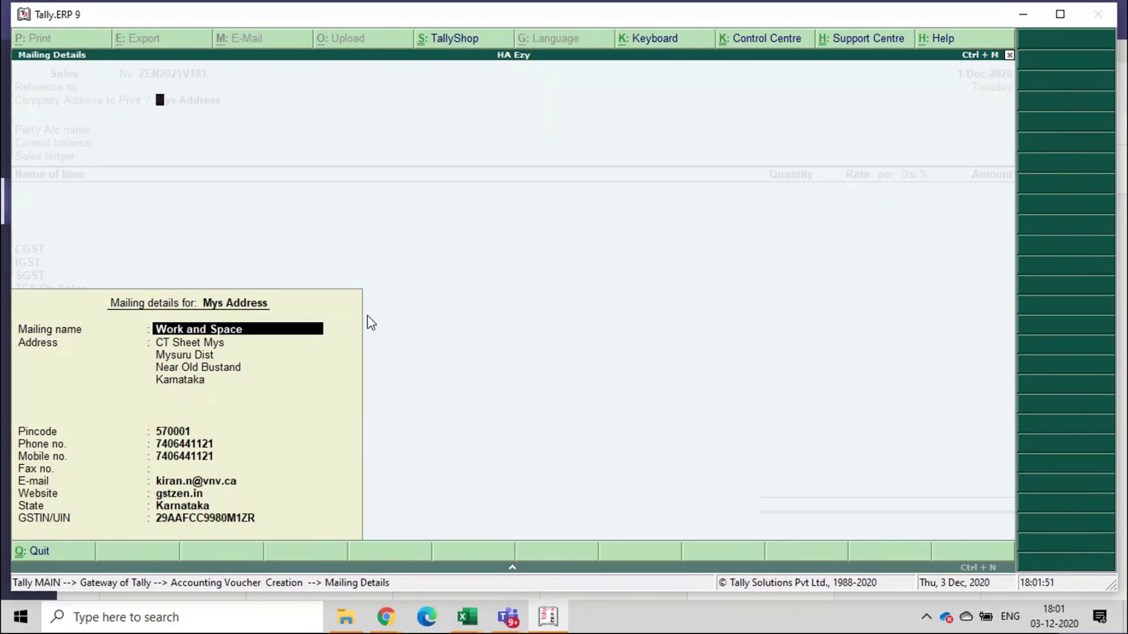
key(ctrl+a)
Step: Choose INFOSYS BPM LIMITED as the party account of the sales voucher
key(Down)
key(Down)
key(Down)
key(Down)
key(Down)
key(Down)
key(Down)
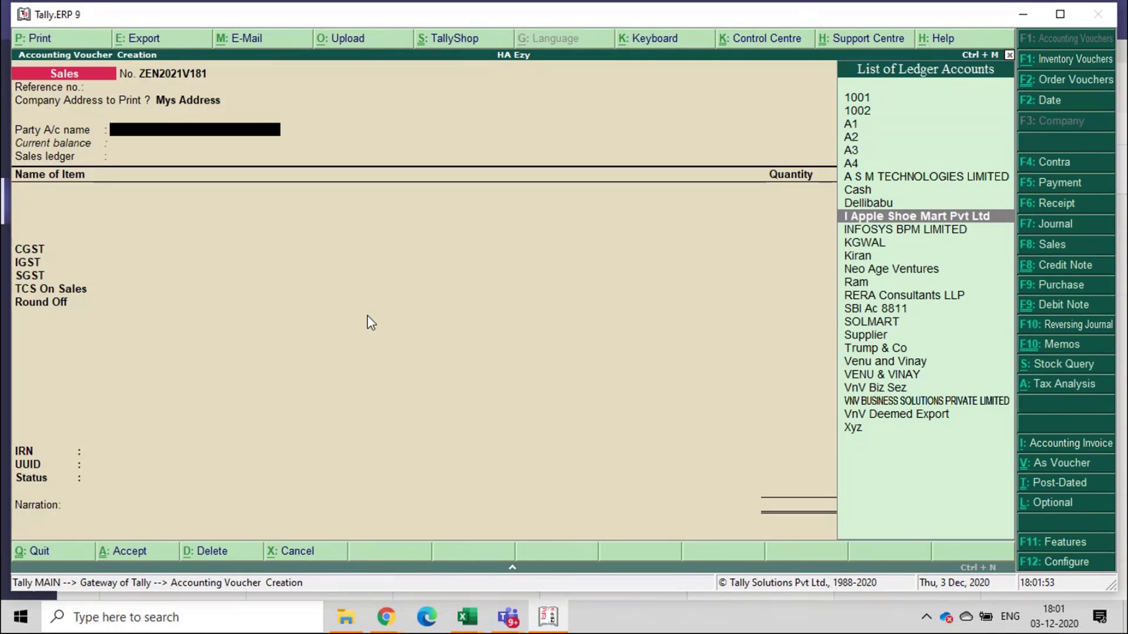
key(Down)
key(Return)
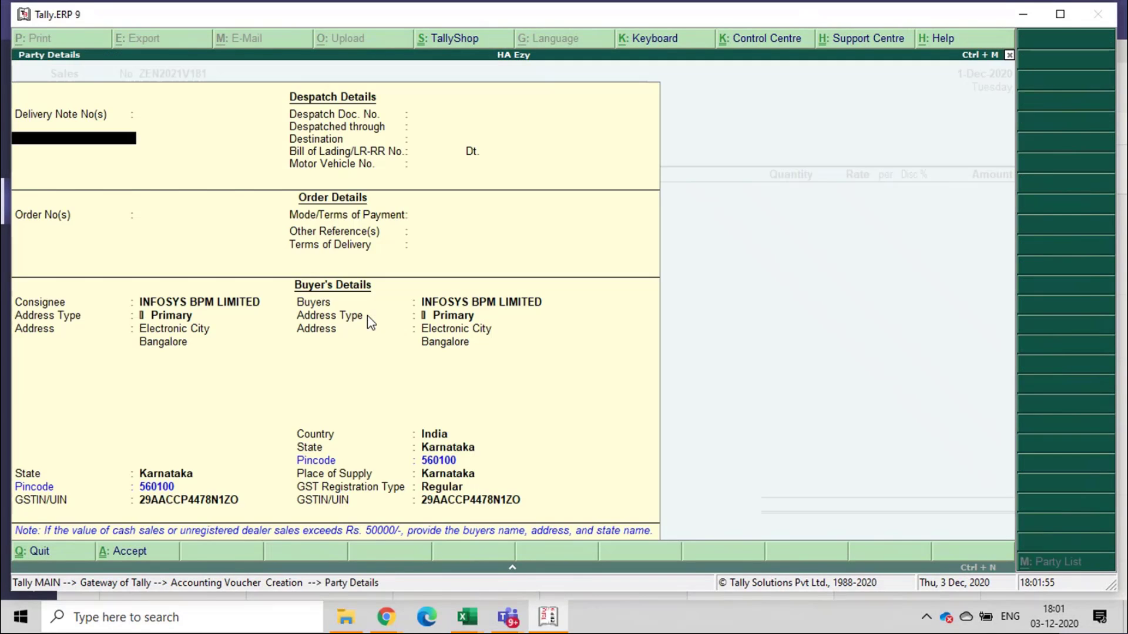
Step: Leave the despatch and order details blank and set the consignee's address type to Ins-Punjab
key(Return)
key(Return)
key(Return)
key(Return)
key(Return)
key(Return)
key(Return)
key(Return)
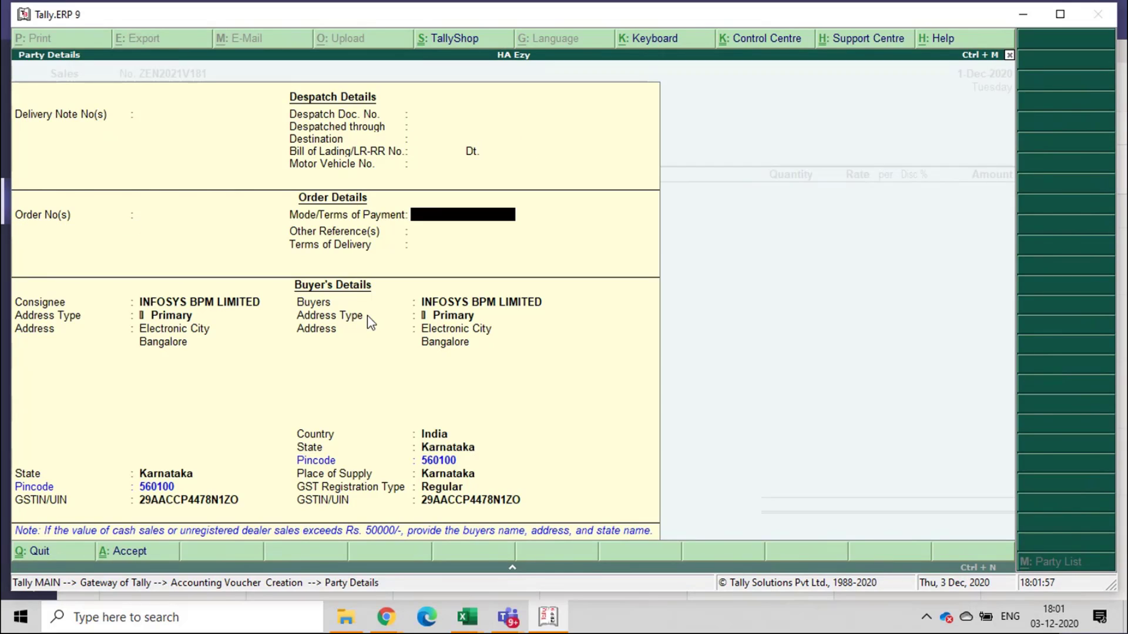
key(Return)
key(Down)
key(Down)
key(Down)
key(Down)
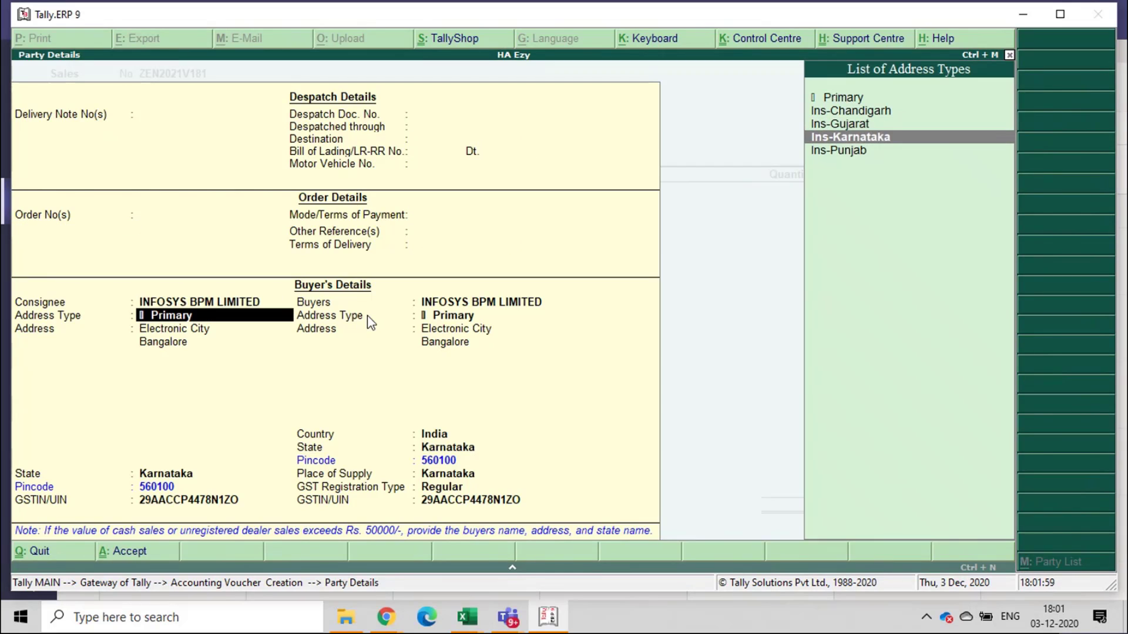
key(Return)
key(Return)
key(Return)
key(Return)
key(Return)
key(Return)
key(Return)
key(Return)
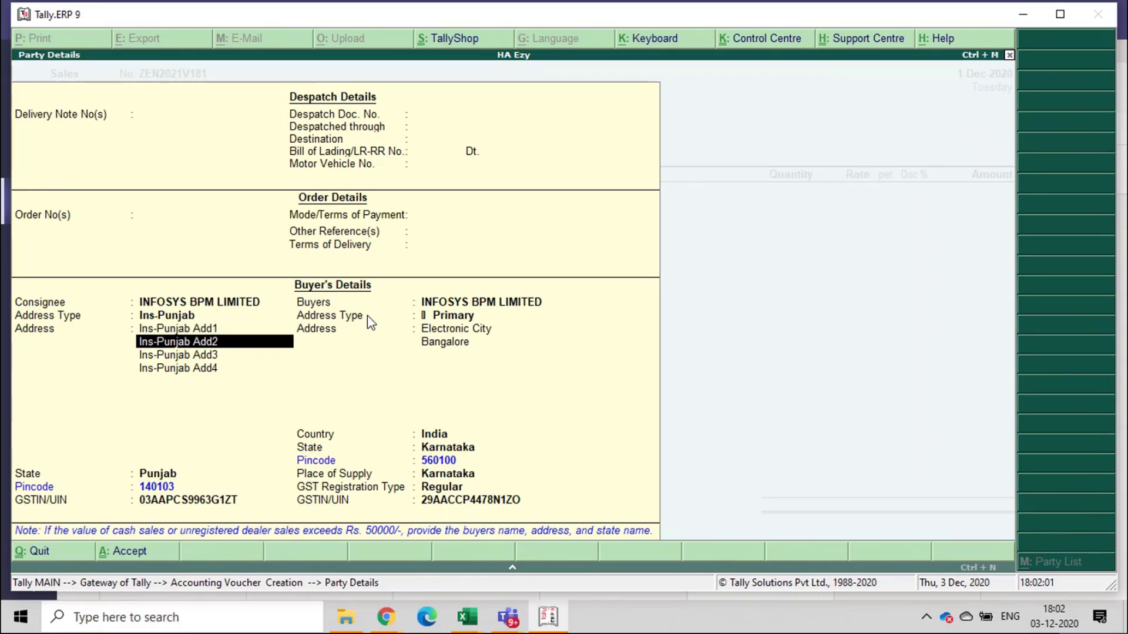
Step: Accept the remaining consignee details and keep the buyer's Primary address in the party details
key(Return)
key(Return)
key(Return)
key(Return)
key(Return)
key(Return)
key(Return)
key(Return)
key(Return)
key(Return)
key(Return)
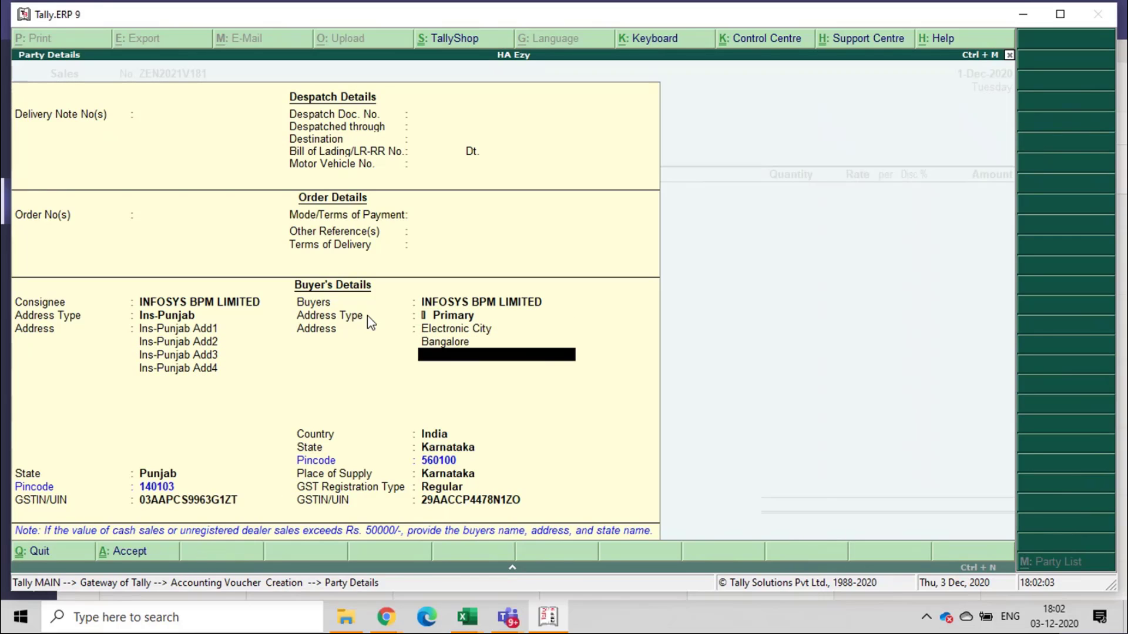
Step: Set the sales ledger of the voucher to Sales Local
key(Down)
key(Down)
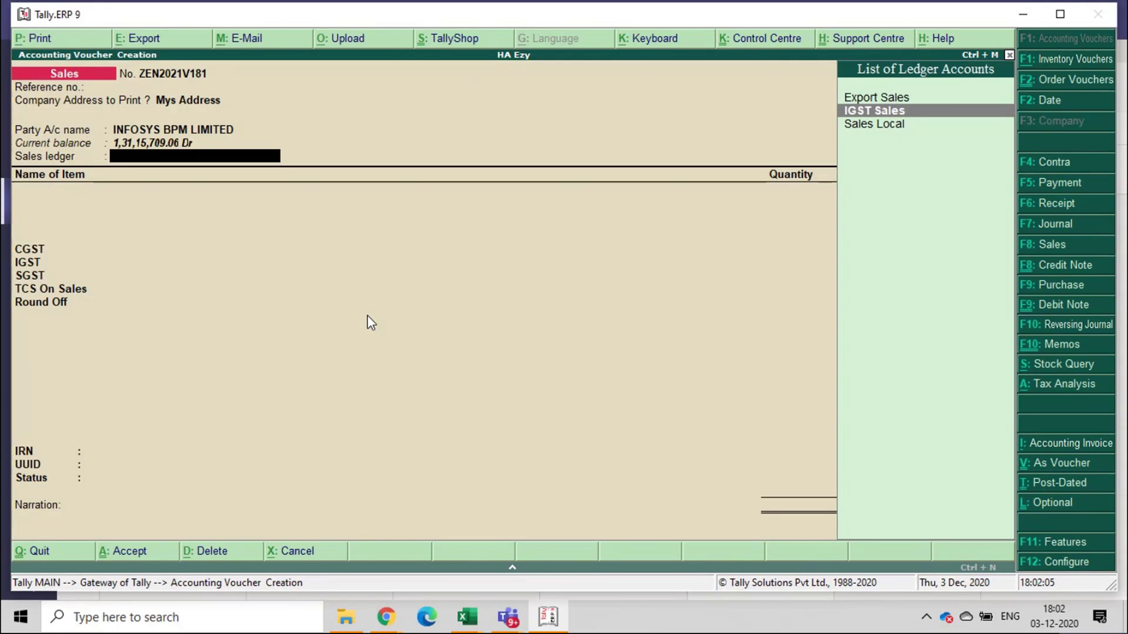
key(Return)
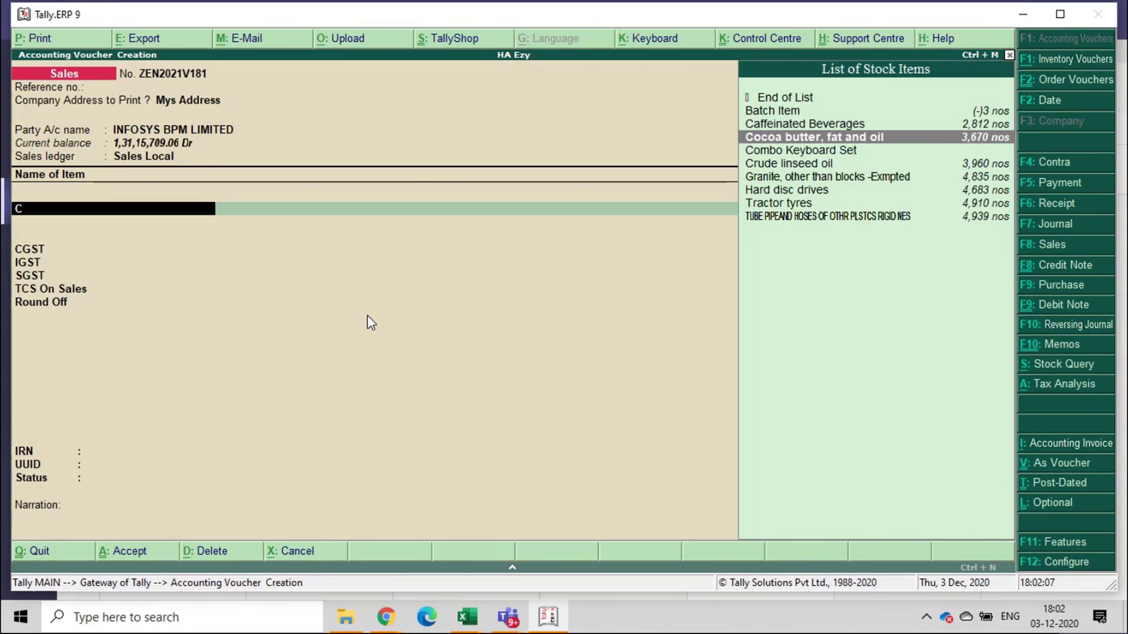
Step: Add the stock item Caffeinated Beverages with a quantity of 25 nos at the rate of 678.00
key(Up)
key(Return)
text(25)
key(Return)
key(Return)
key(Return)
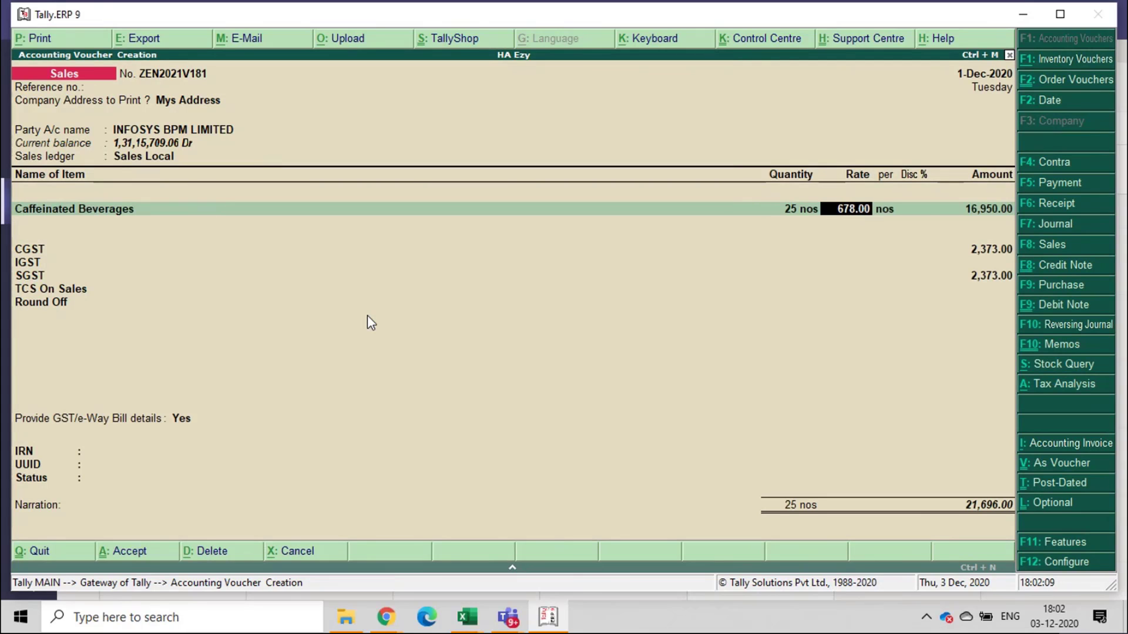
Step: Complete the Caffeinated Beverages line with the unit nos, no discount and the calculated amount
key(Return)
key(Return)
key(Return)
key(Return)
key(Return)
key(Return)
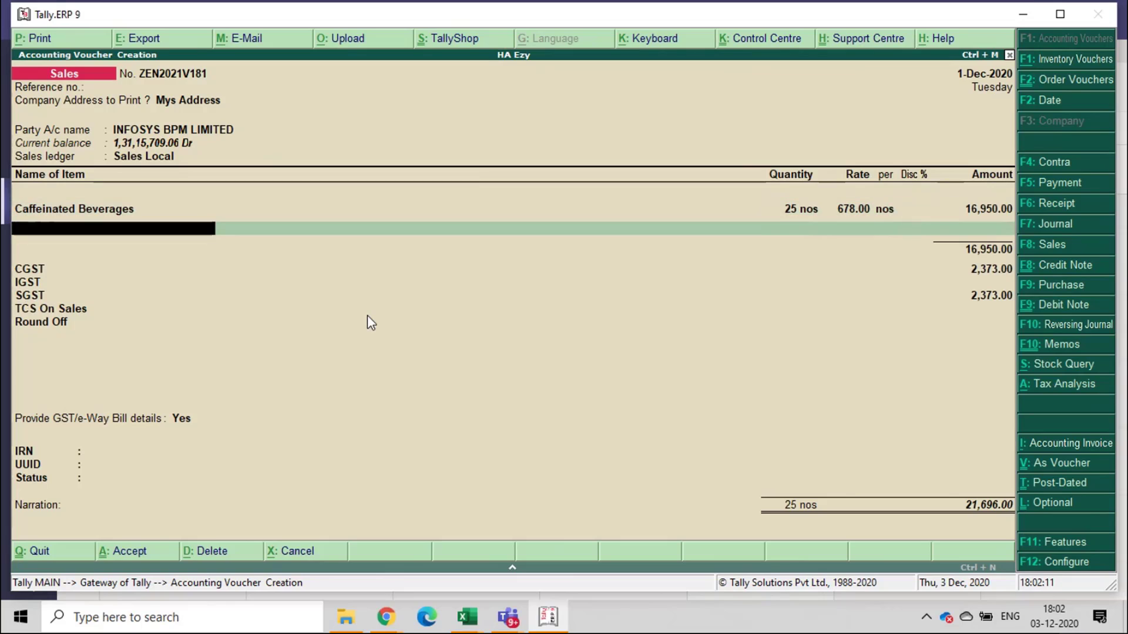
Step: End the item list and accept the CGST, IGST, SGST, TCS On Sales and Round Off ledgers as calculated
key(Return)
key(Return)
key(Return)
key(Return)
key(Return)
key(Return)
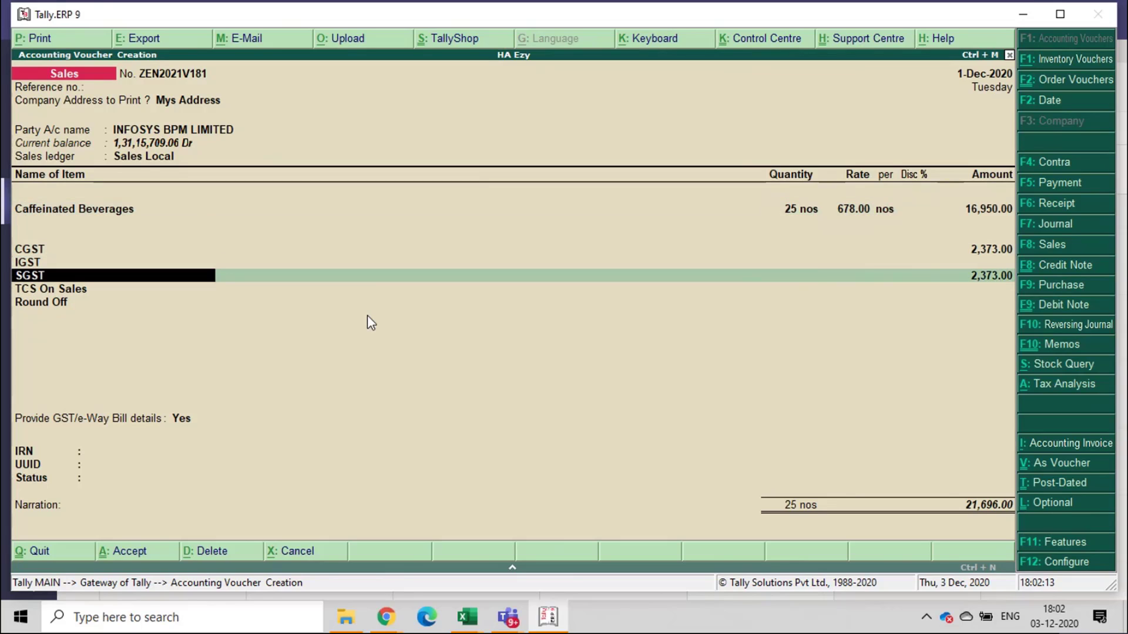
key(Return)
key(Return)
key(Return)
key(Return)
key(Return)
key(Return)
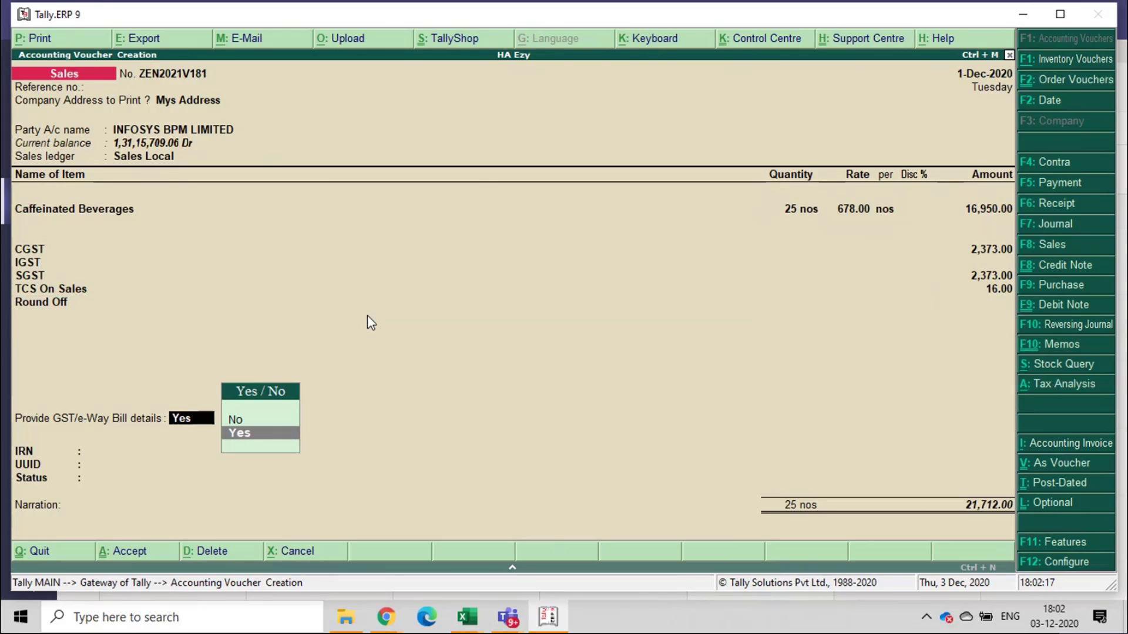
Step: Choose to provide GST/e-Way Bill details and set the consignor's dispatch place to Blr, keeping the other consignor details
key(Return)
key(Return)
key(Return)
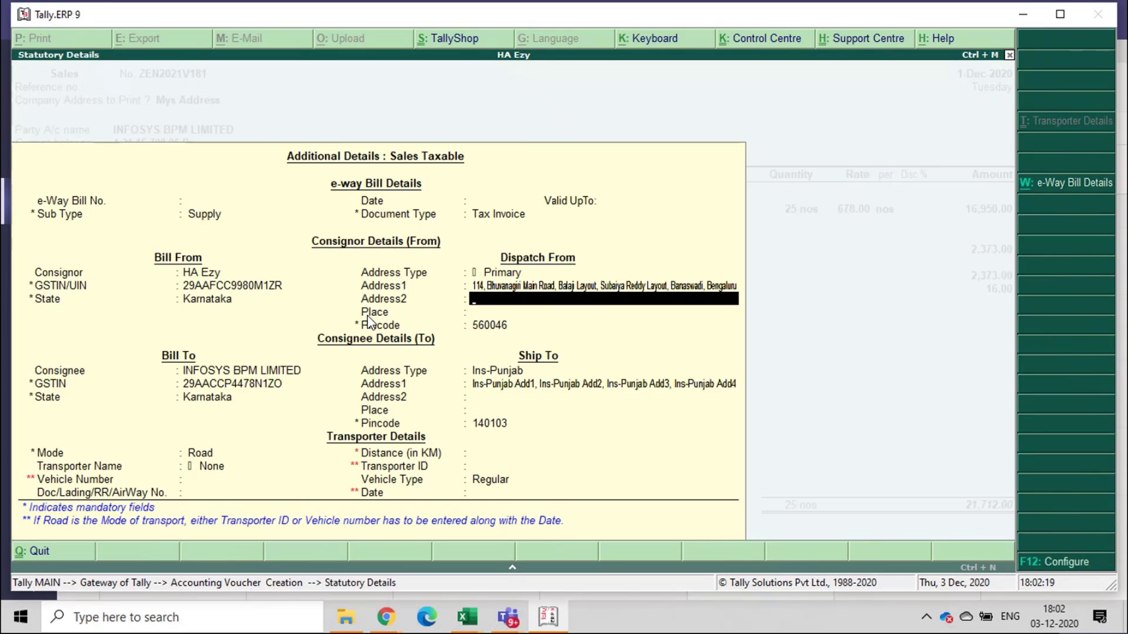
key(Return)
text(Blr)
key(Return)
key(Return)
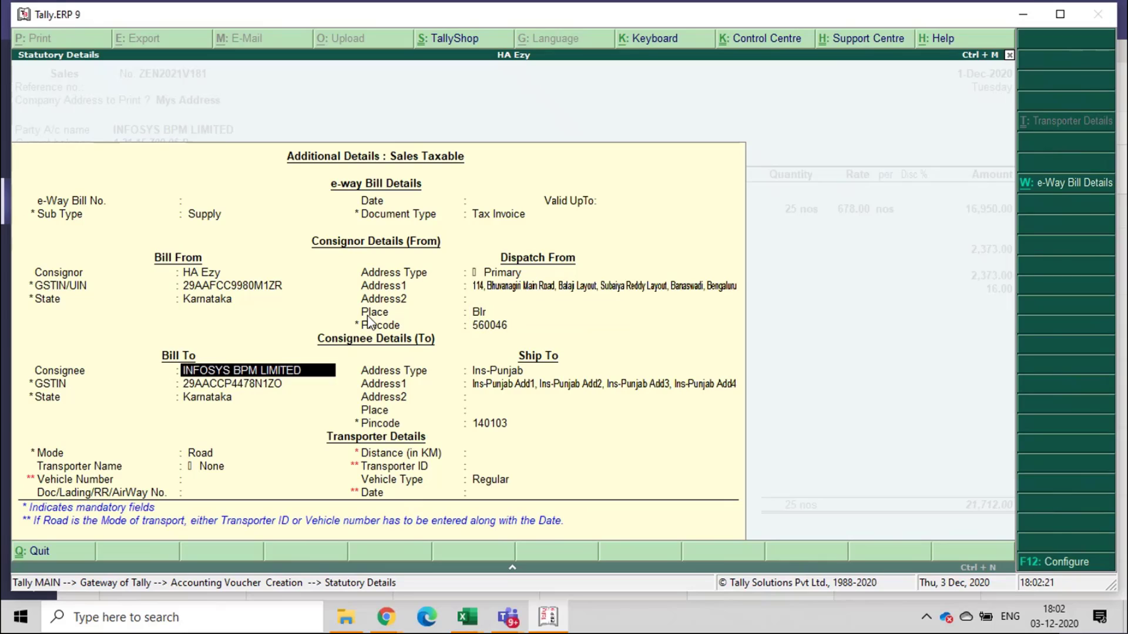
Step: Keep the consignee's bill-to and Ins-Punjab ship-to details and set the ship-to place to Pnb
key(Return)
key(Return)
key(Return)
key(Return)
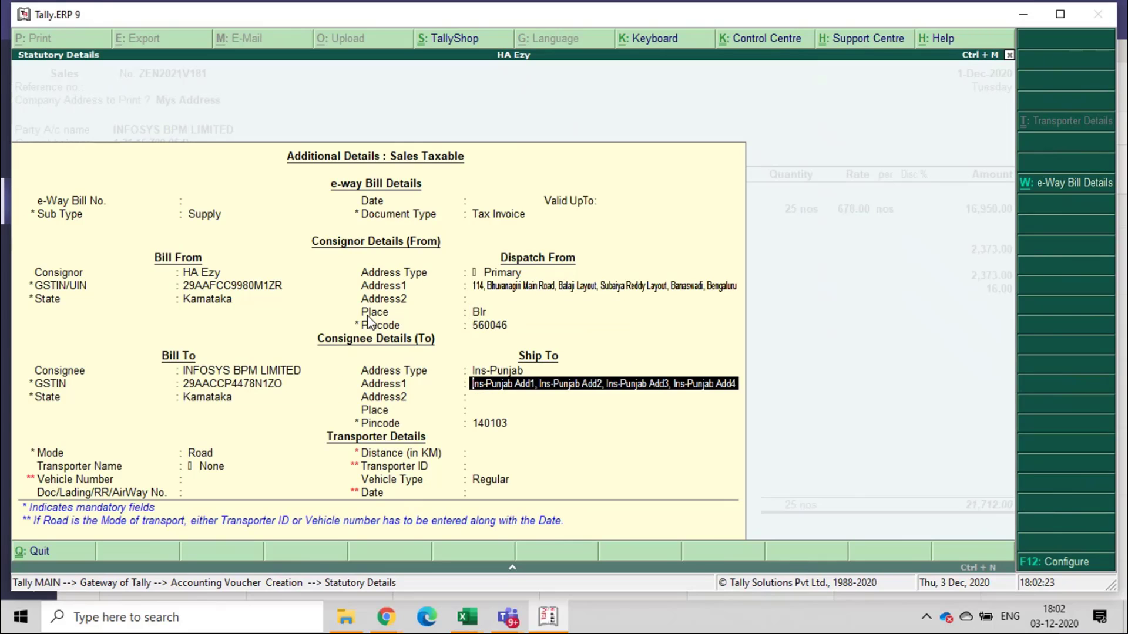
key(Return)
key(Return)
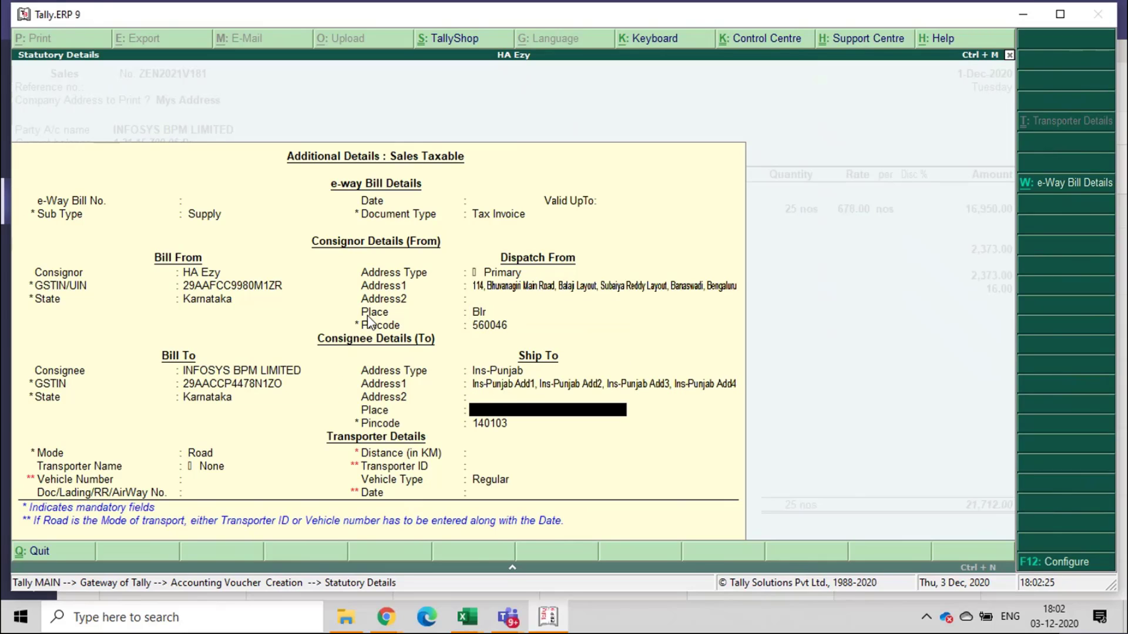
text(Pn)
key(Return)
key(Return)
key(Return)
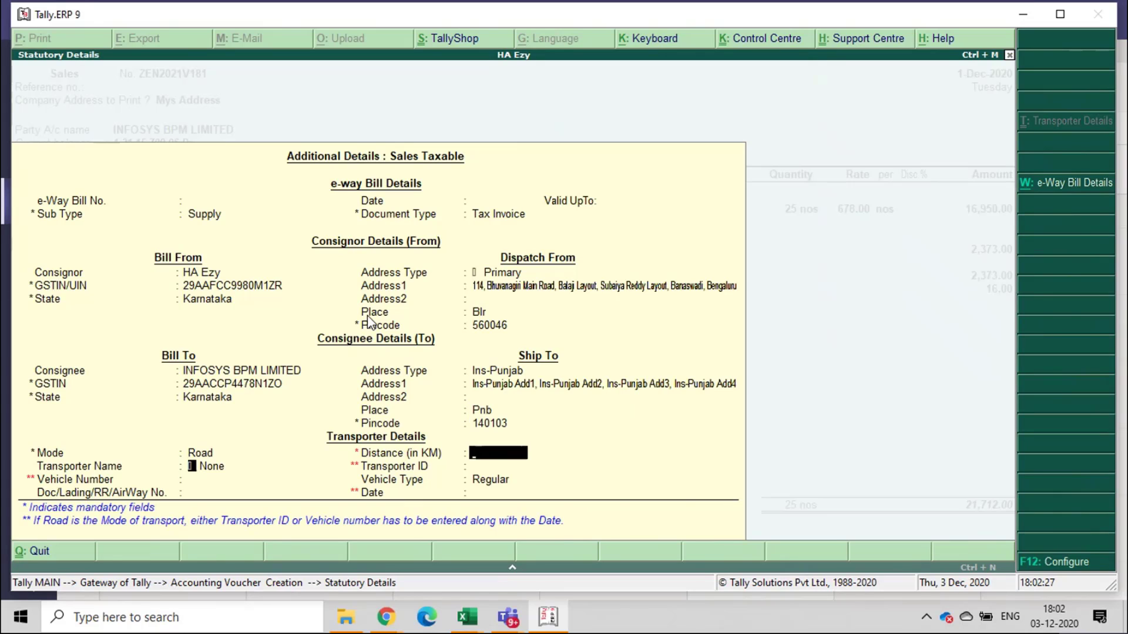
key(Return)
key(Return)
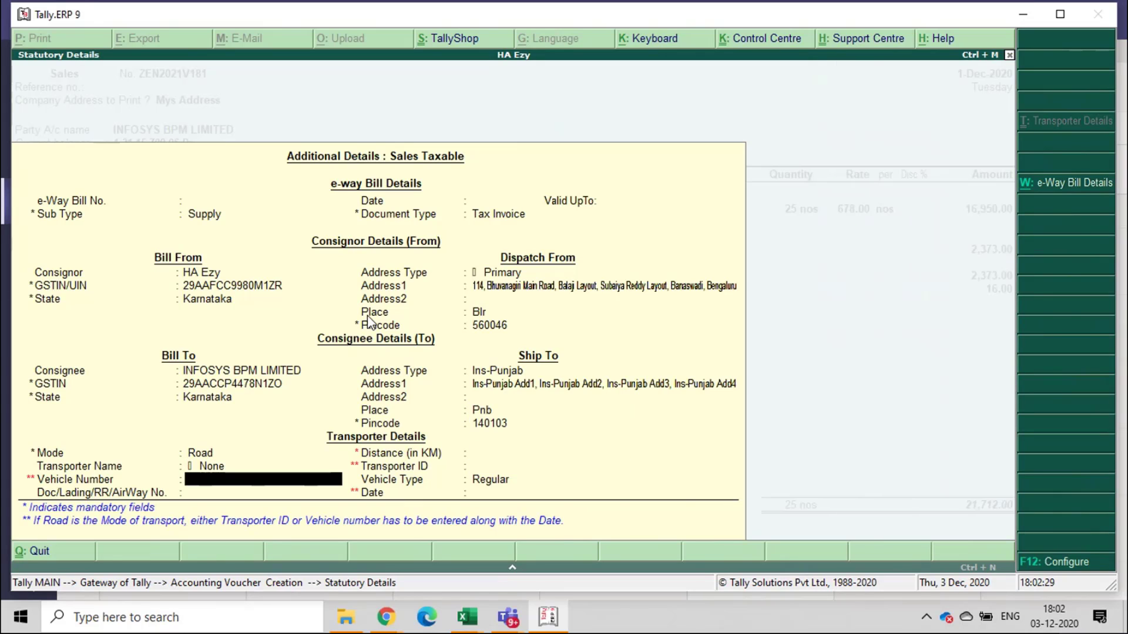
text(KA04KE4771)
key(Return)
key(Return)
key(Return)
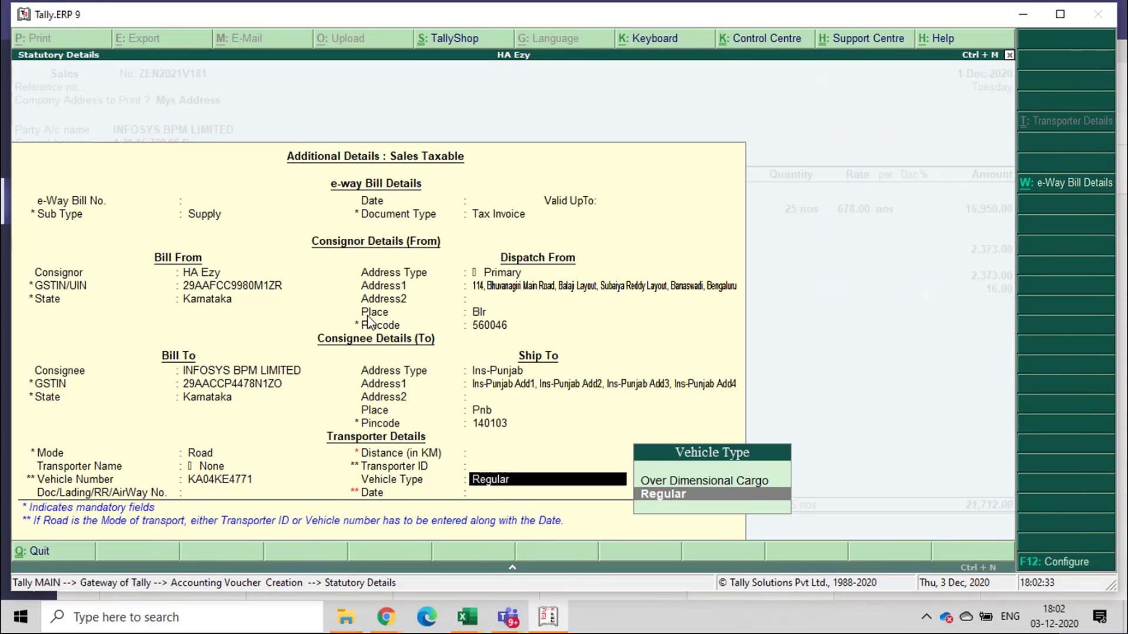
key(Return)
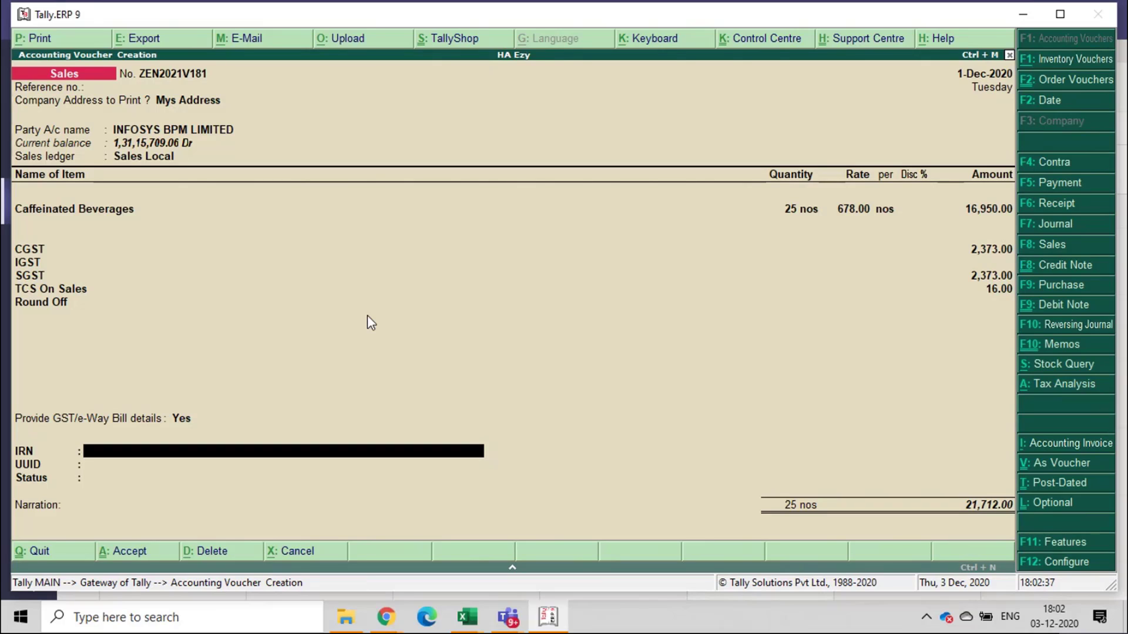
Step: Leave the IRN, UUID and Status blank, save the sales voucher and quit voucher creation
key(Return)
key(Return)
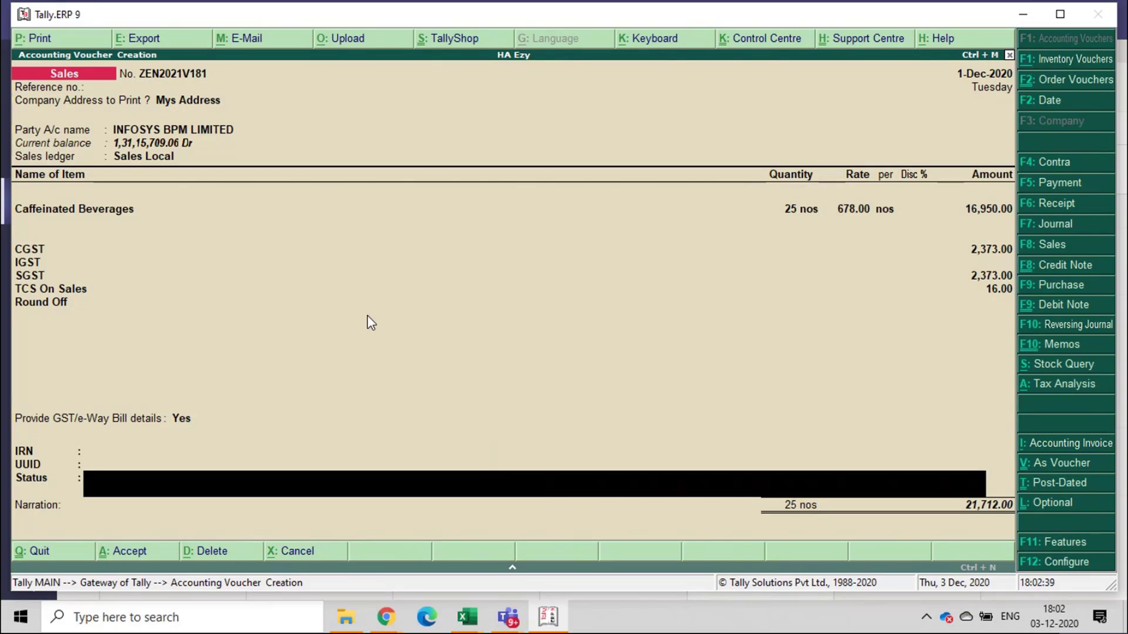
key(ctrl+a)
key(Escape)
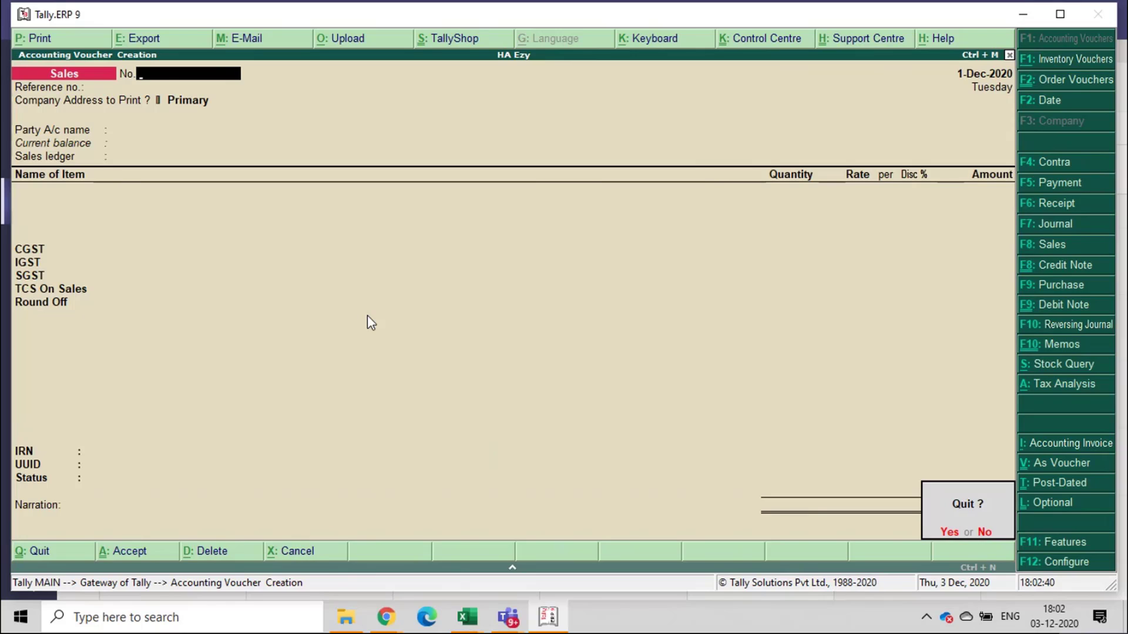
key(y)
Step: Open the pending B2B e-invoices and upload the e-invoice of the newly saved INFOSYS BPM LIMITED voucher
key(z)
key(Down)
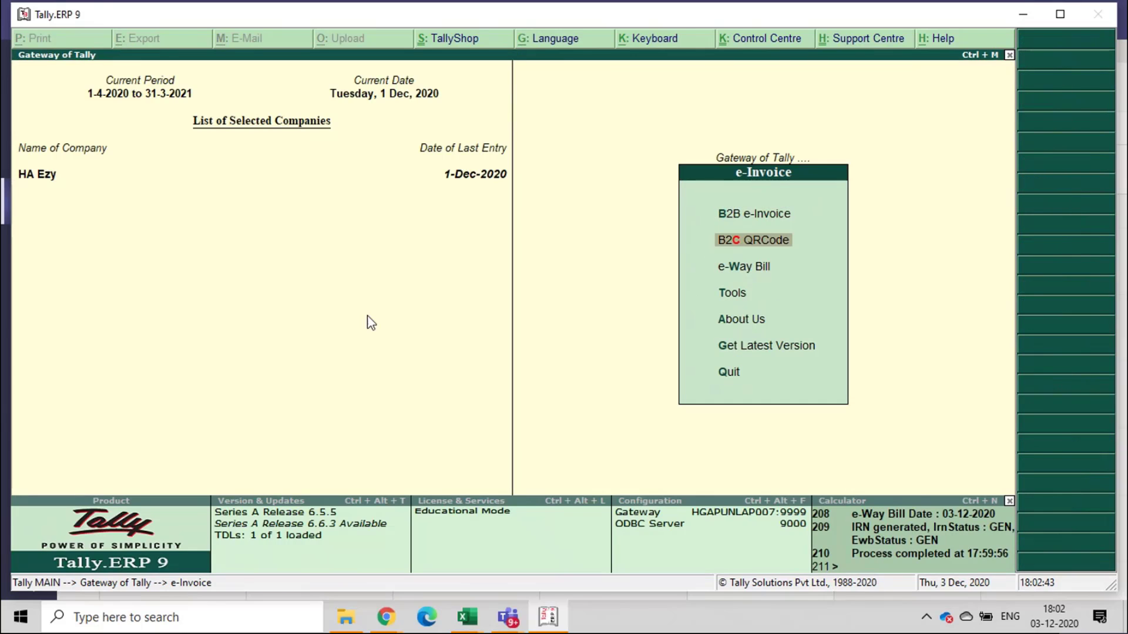
key(Up)
key(Return)
key(Down)
key(Down)
key(Down)
key(Up)
key(Return)
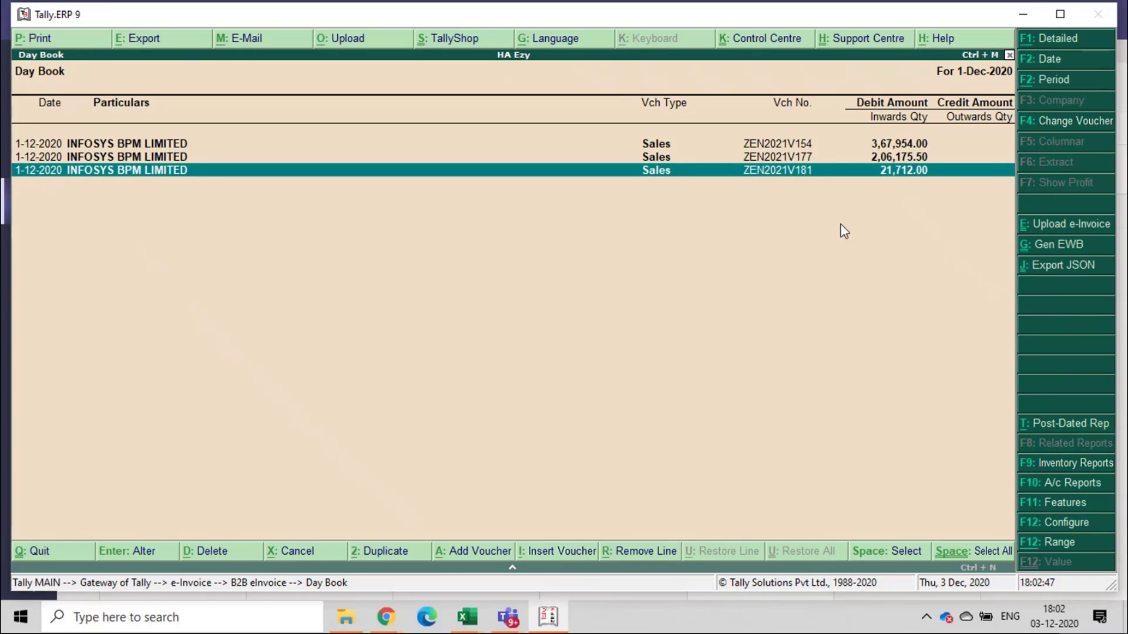
click(1045, 226)
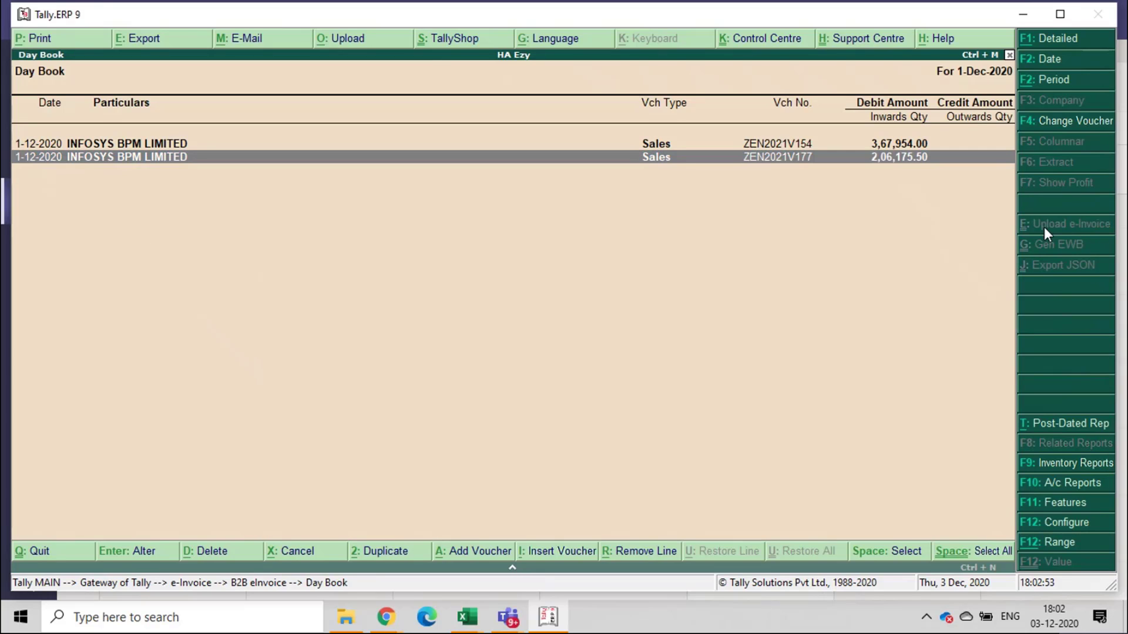
Step: Open the generated B2B e-invoices, select the most recent INFOSYS BPM LIMITED voucher and view its invoice online
key(Escape)
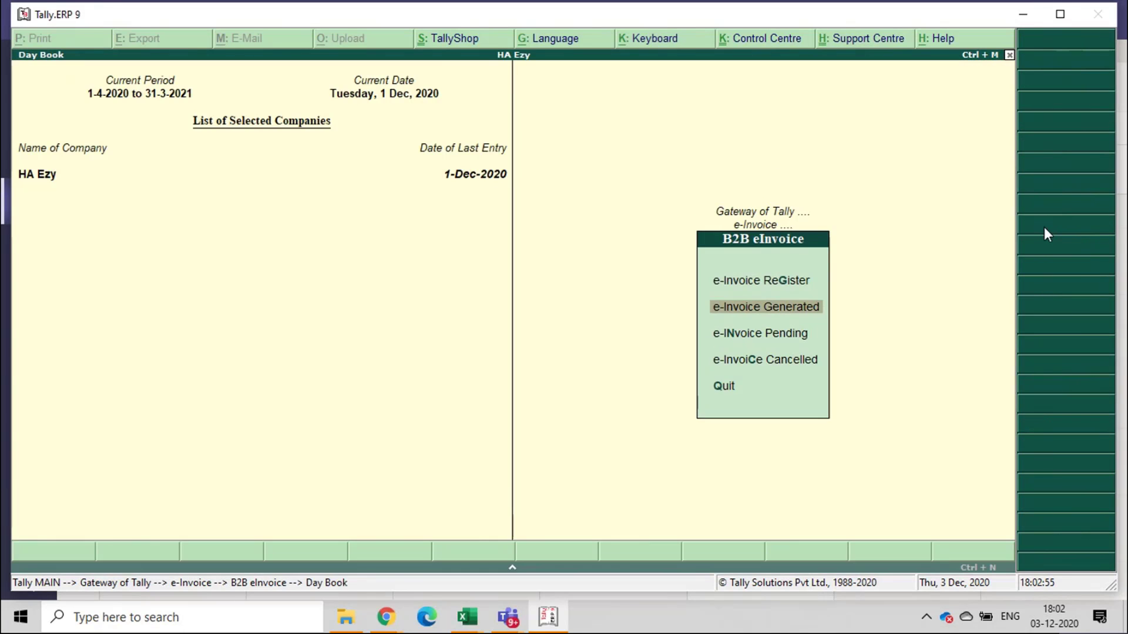
key(Return)
key(Down)
key(Down)
key(Down)
key(Down)
key(Down)
key(Down)
key(Down)
key(Down)
key(Down)
key(Down)
key(Down)
key(Down)
key(Down)
key(Down)
key(Down)
key(Down)
key(Down)
key(Down)
key(Down)
key(Down)
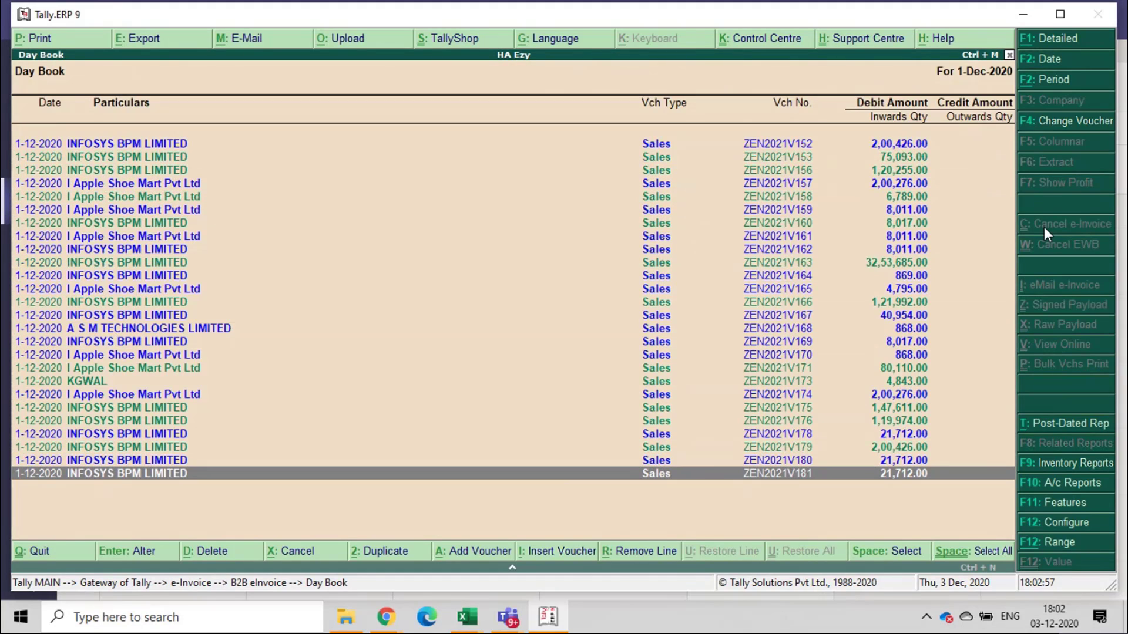
key(Up)
key(Down)
key(space)
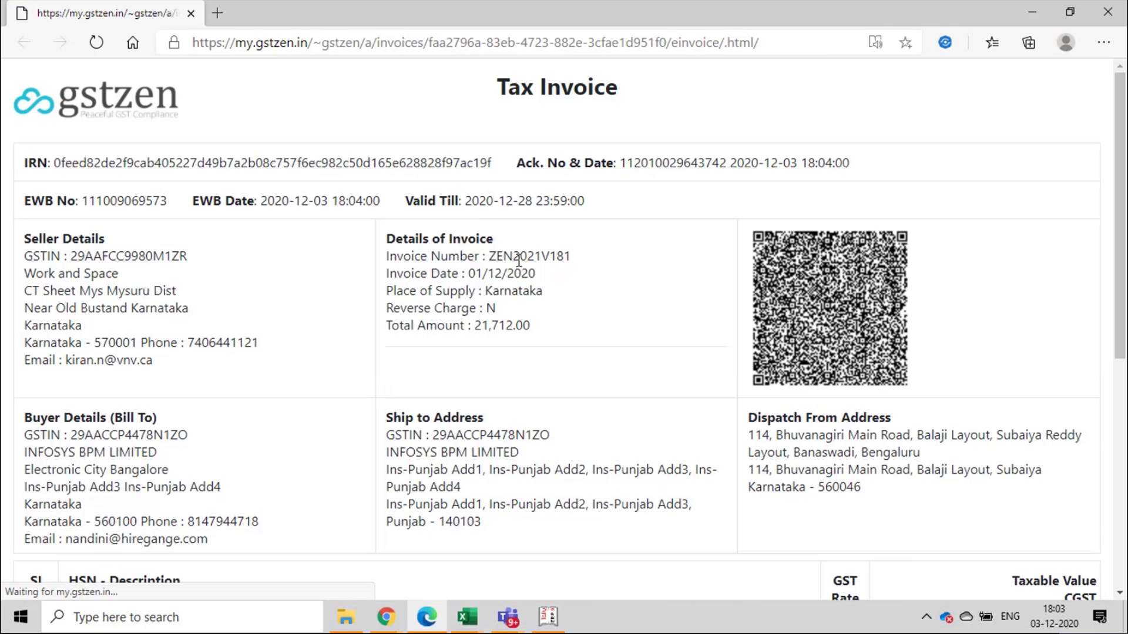
Step: Examine the buyer's bill-to address and the Punjab ship-to address on the online tax invoice
scroll(280, 368, down, 2)
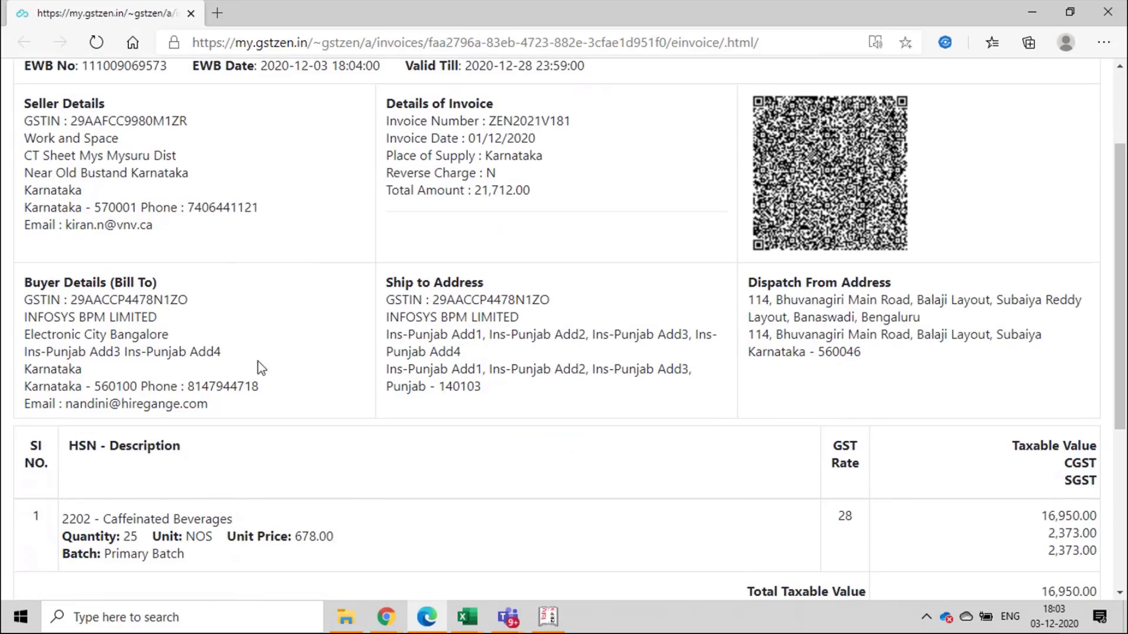
drag(123, 355, 215, 359)
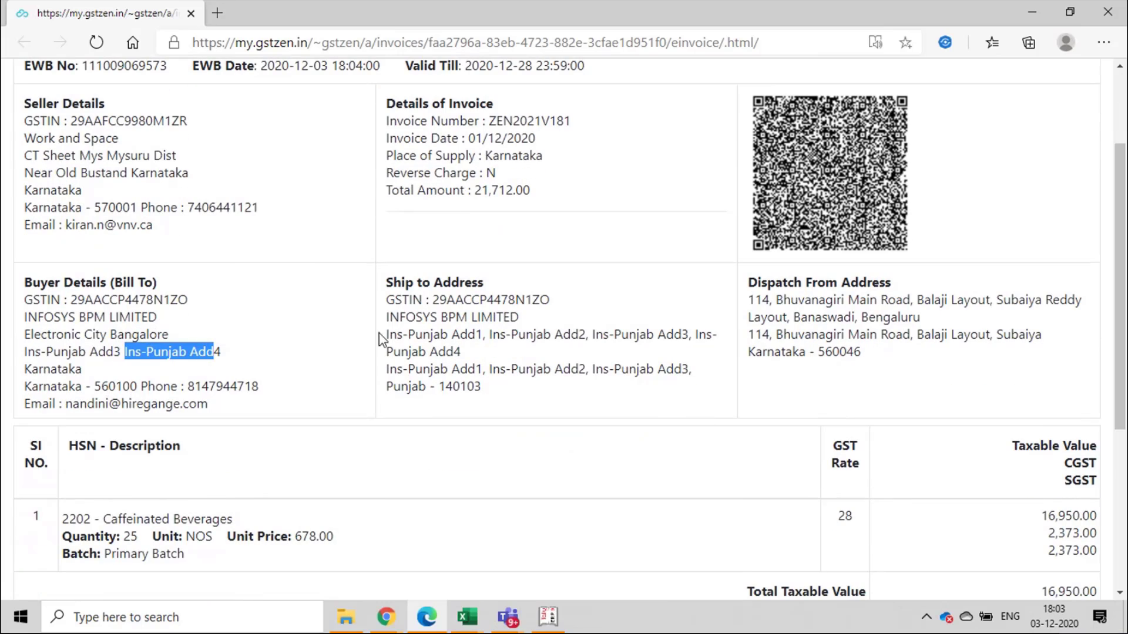
click(90, 337)
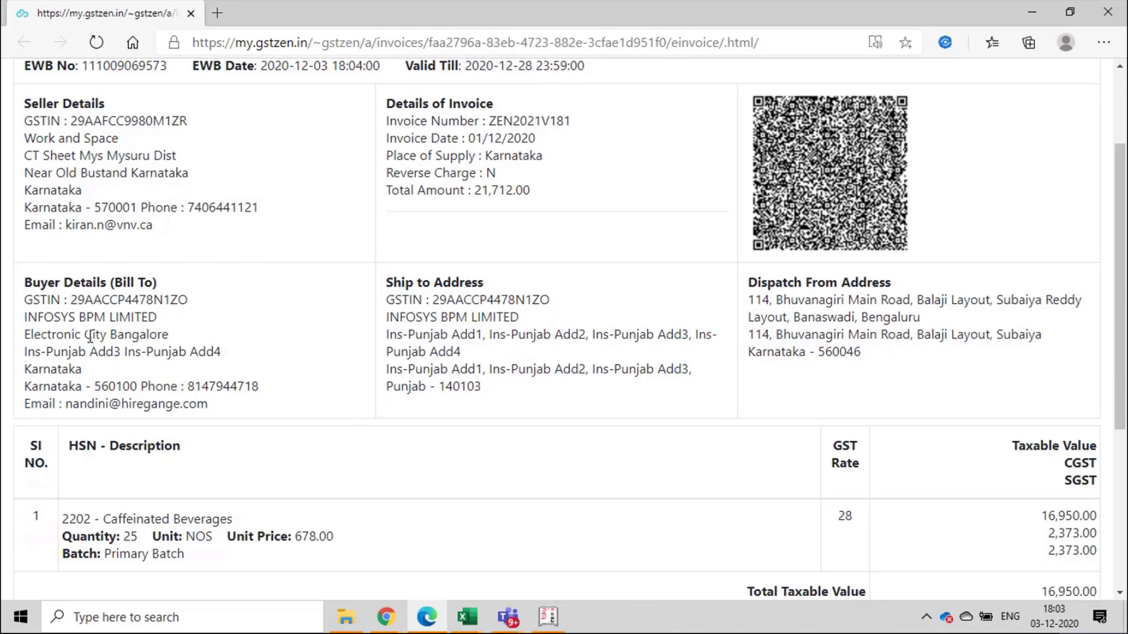
drag(87, 351, 212, 405)
click(88, 388)
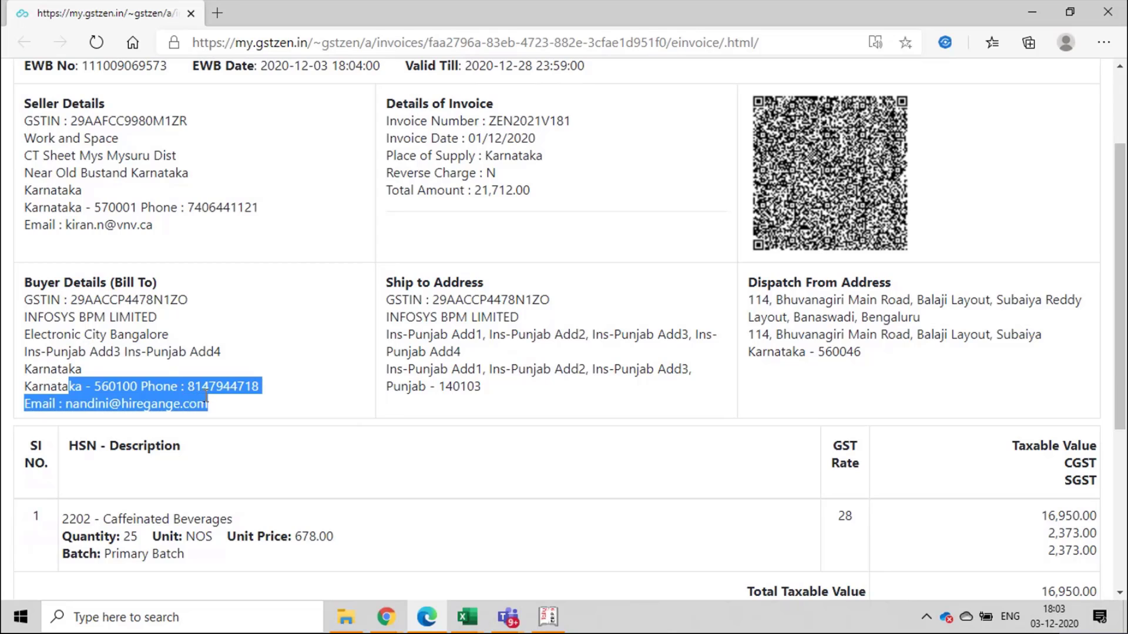
click(426, 290)
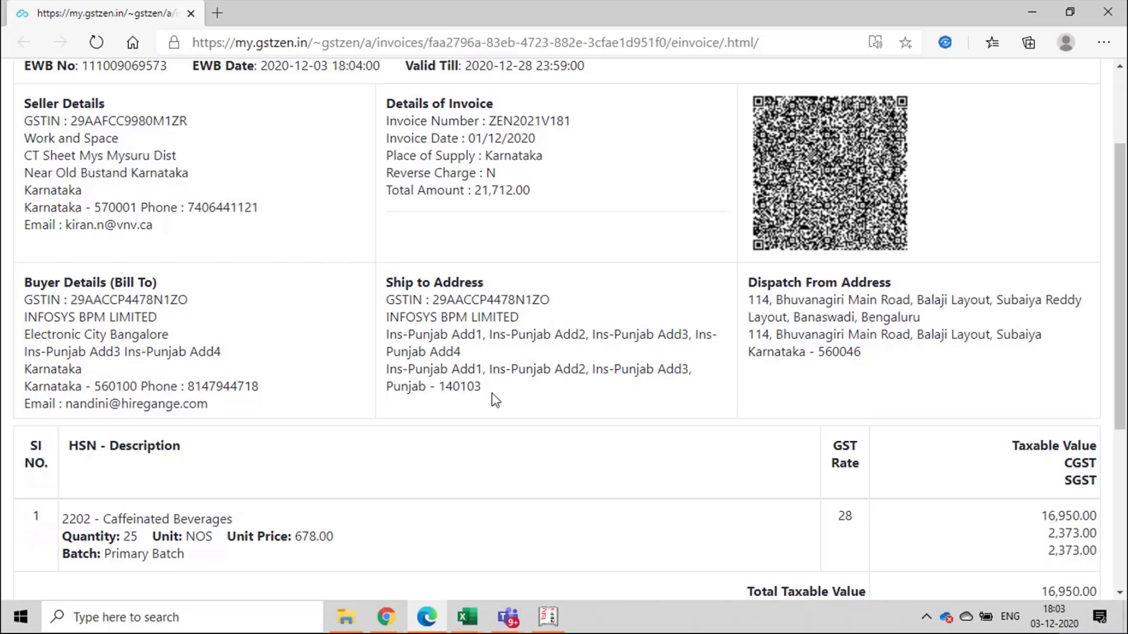
drag(481, 388, 409, 391)
drag(1124, 244, 1124, 194)
key(alt+Tab)
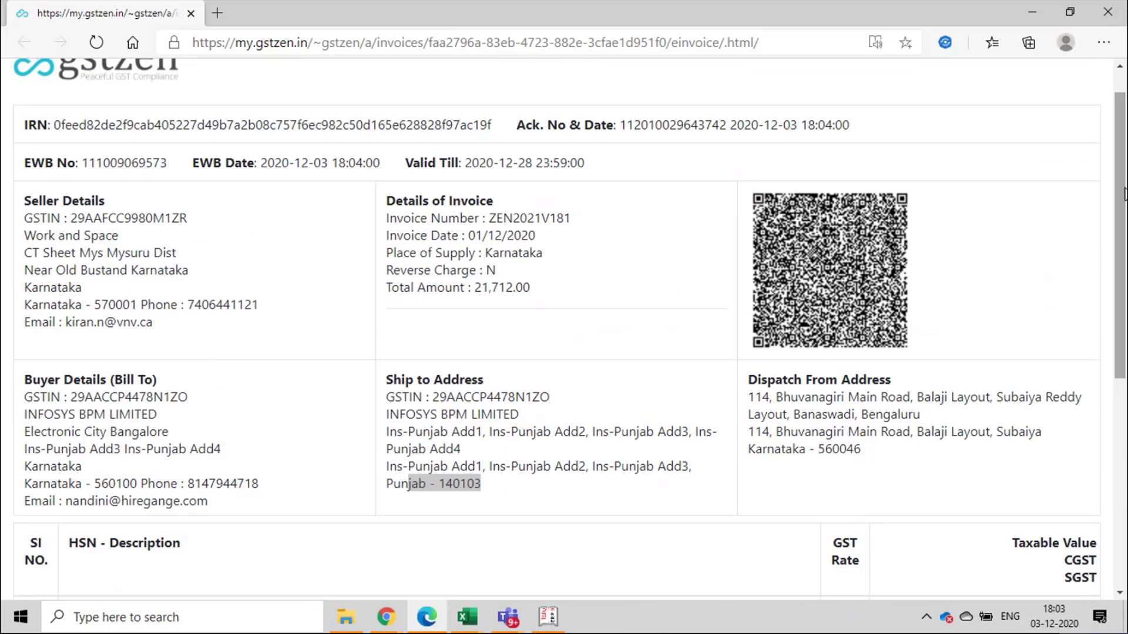